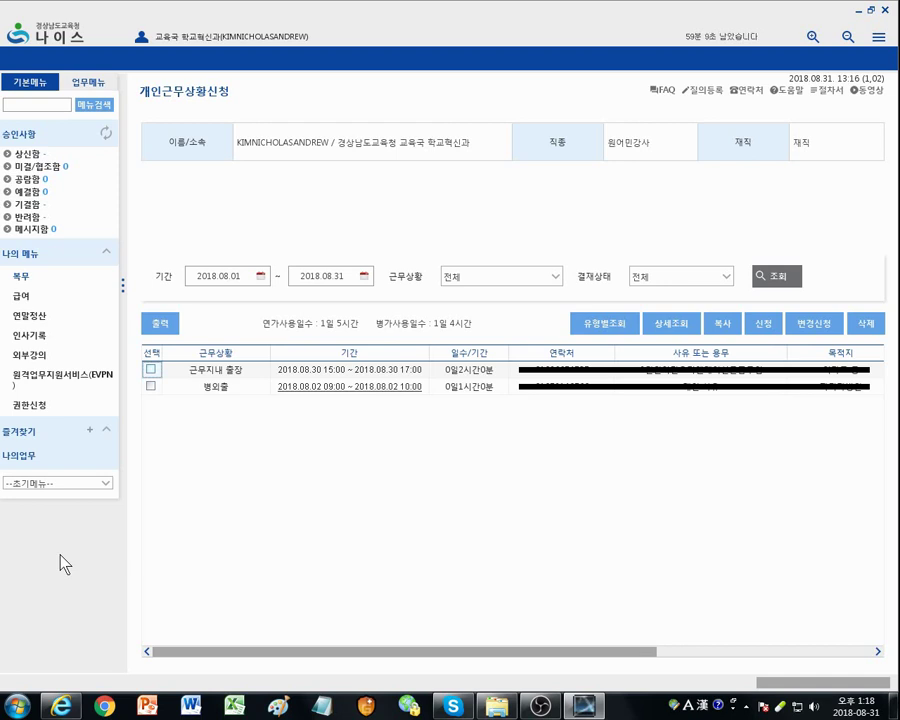
Step: From 복무 in 나의 메뉴, go to 개인근무상황신청 and start a new request
click(17, 278)
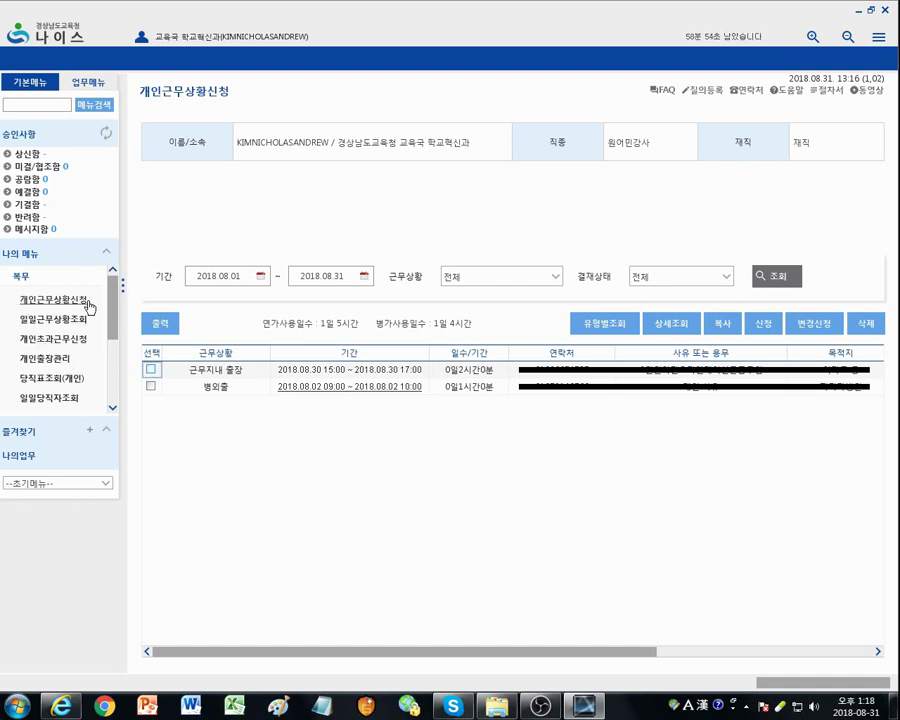
click(70, 303)
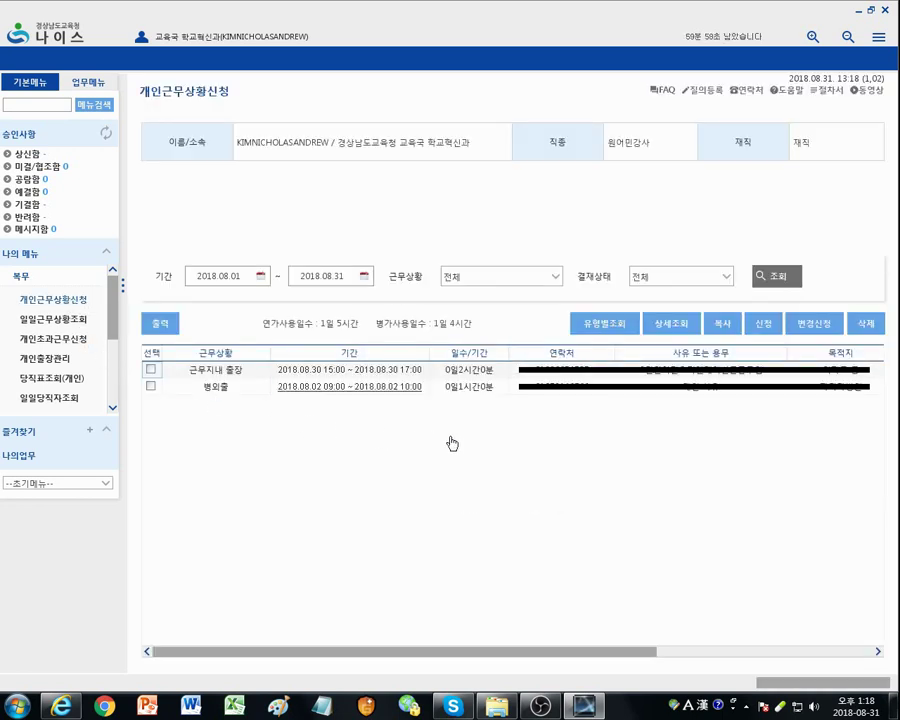
click(765, 331)
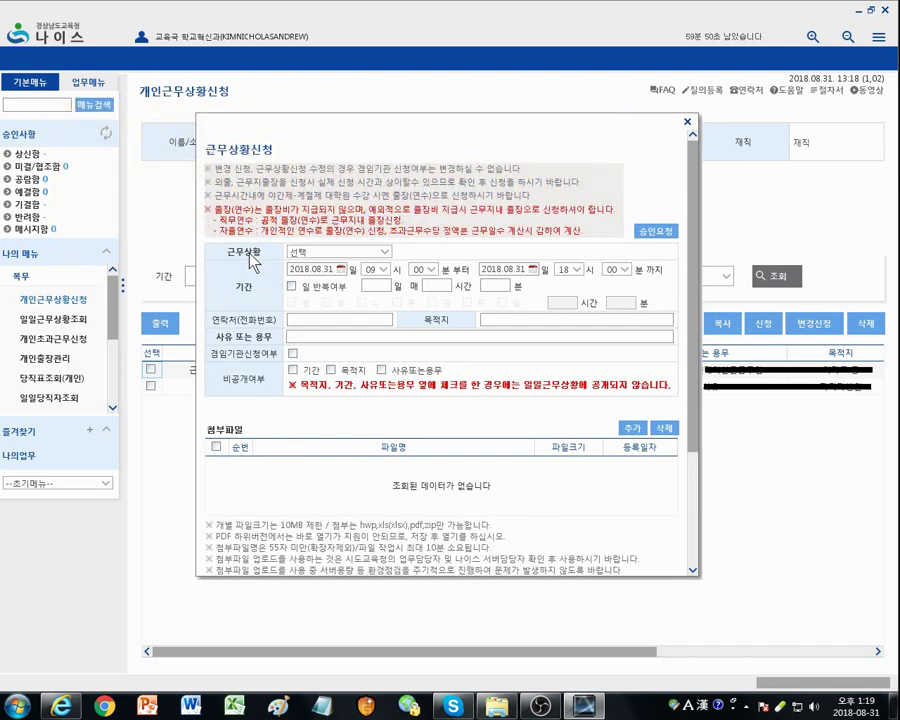
Step: Set the work-status type to 근무지내 출장 with start hour 09, then show September in the start calendar
click(384, 256)
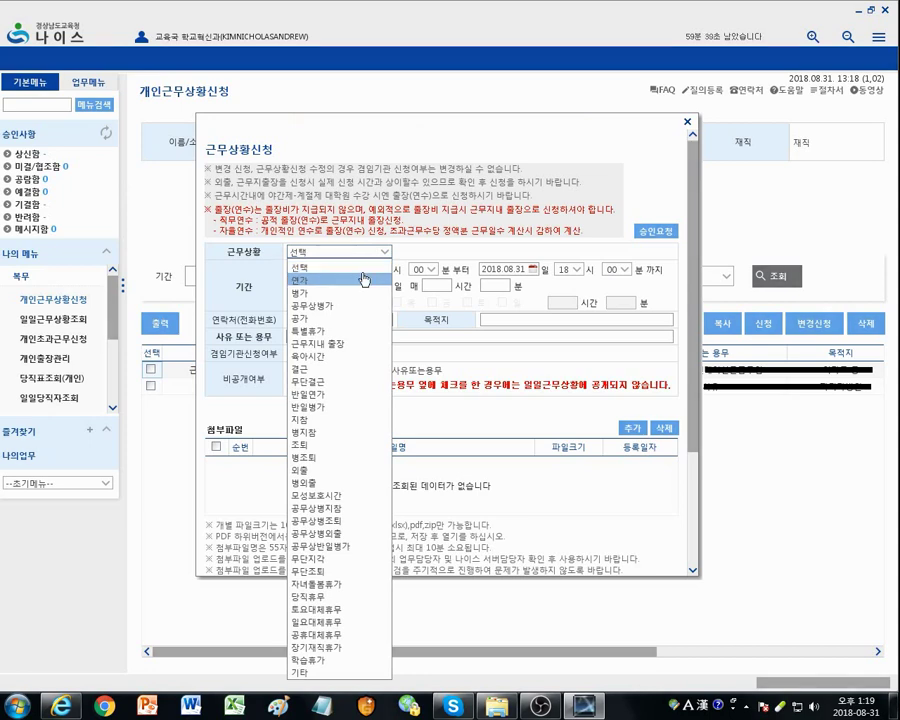
click(357, 344)
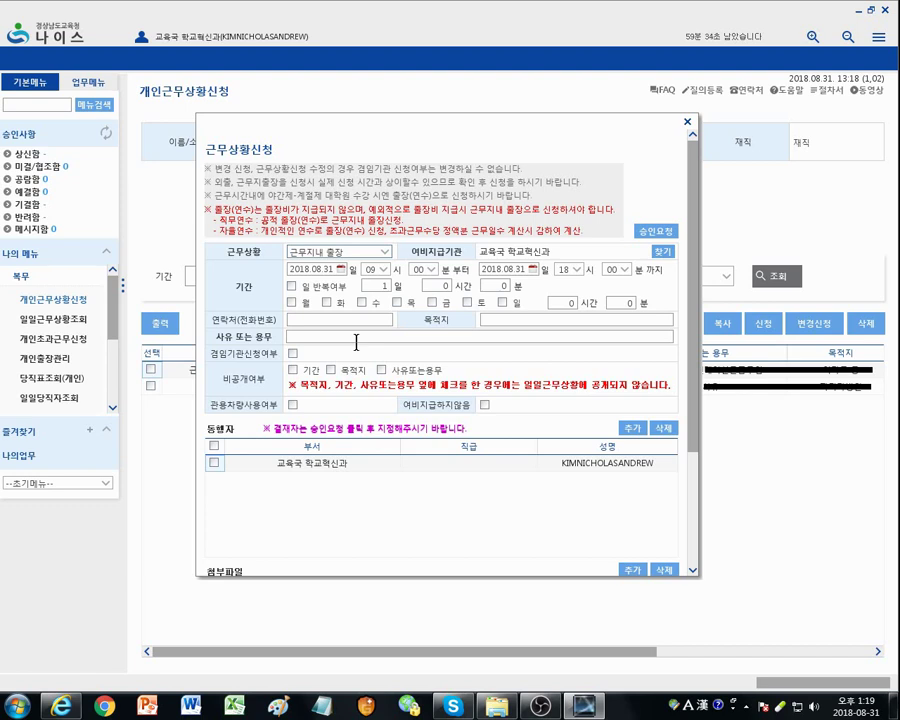
click(356, 342)
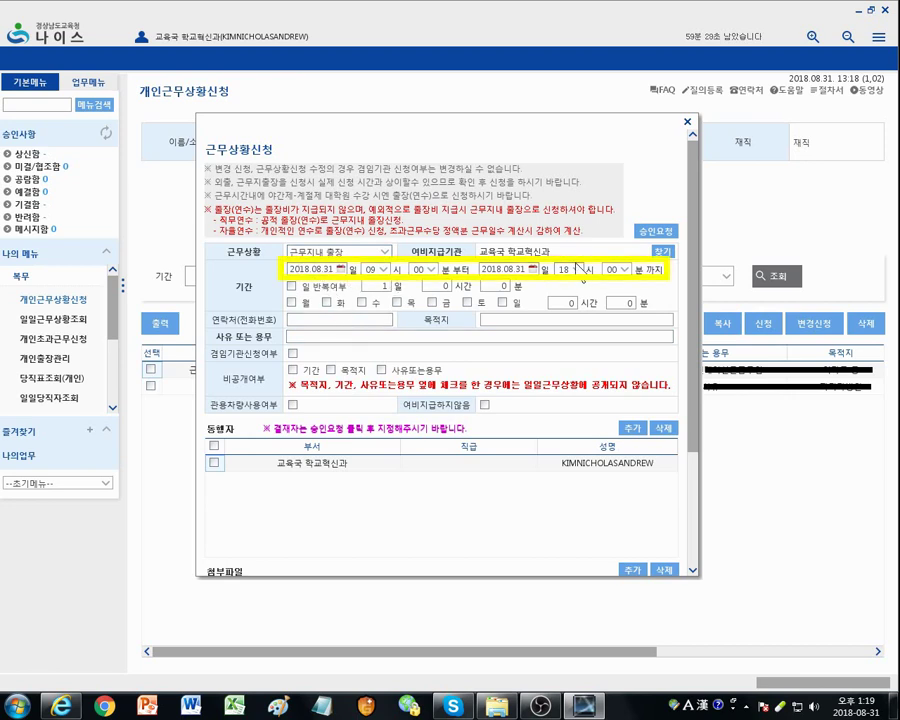
click(370, 270)
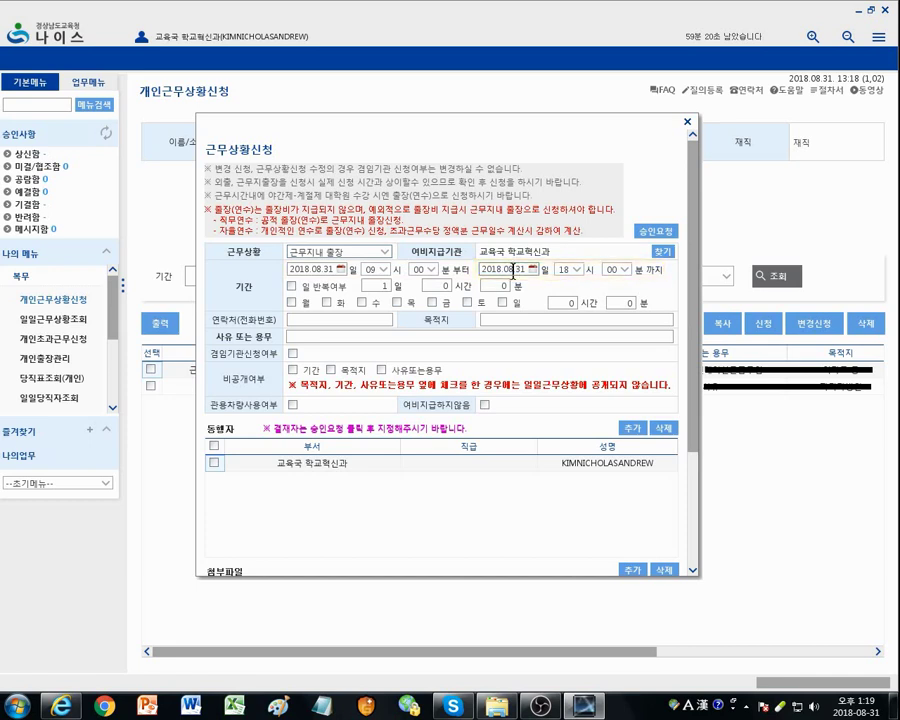
click(342, 271)
click(419, 287)
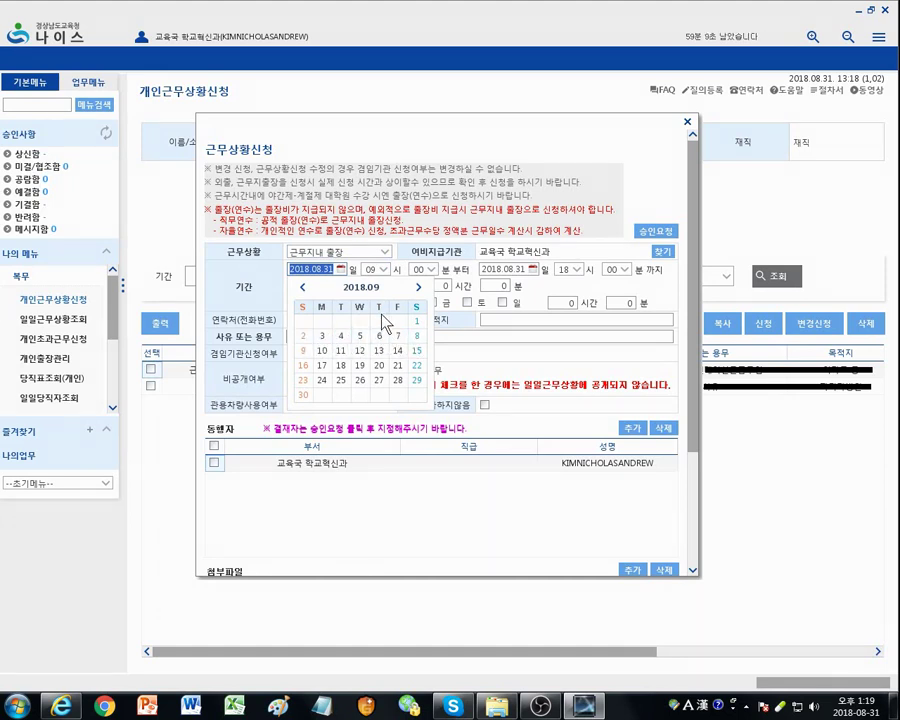
Step: Set both start and end dates to 2018.09.06 and the end hour to 17
click(380, 337)
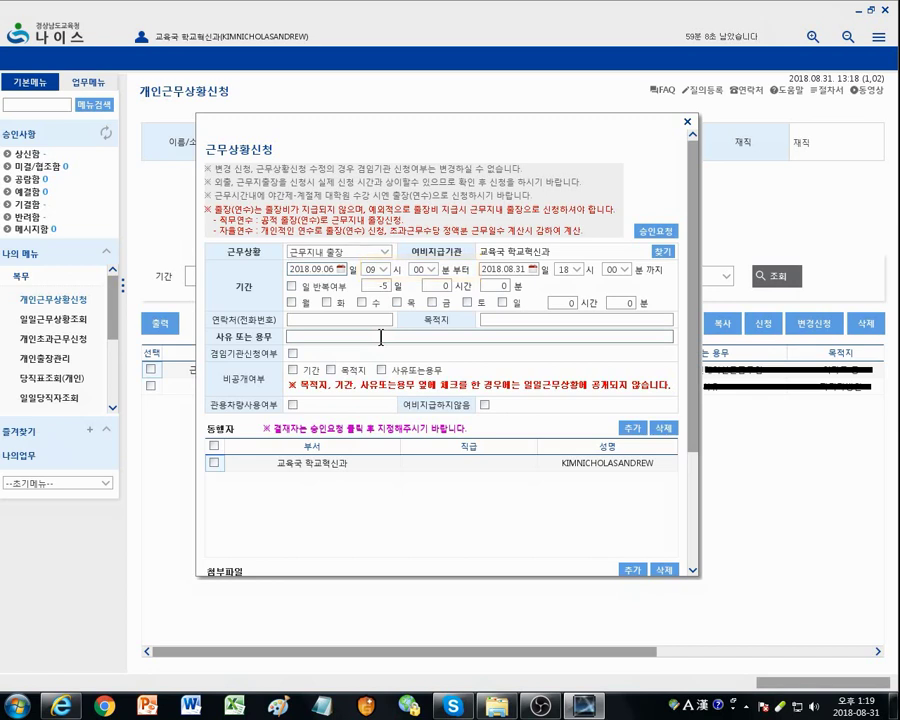
click(532, 269)
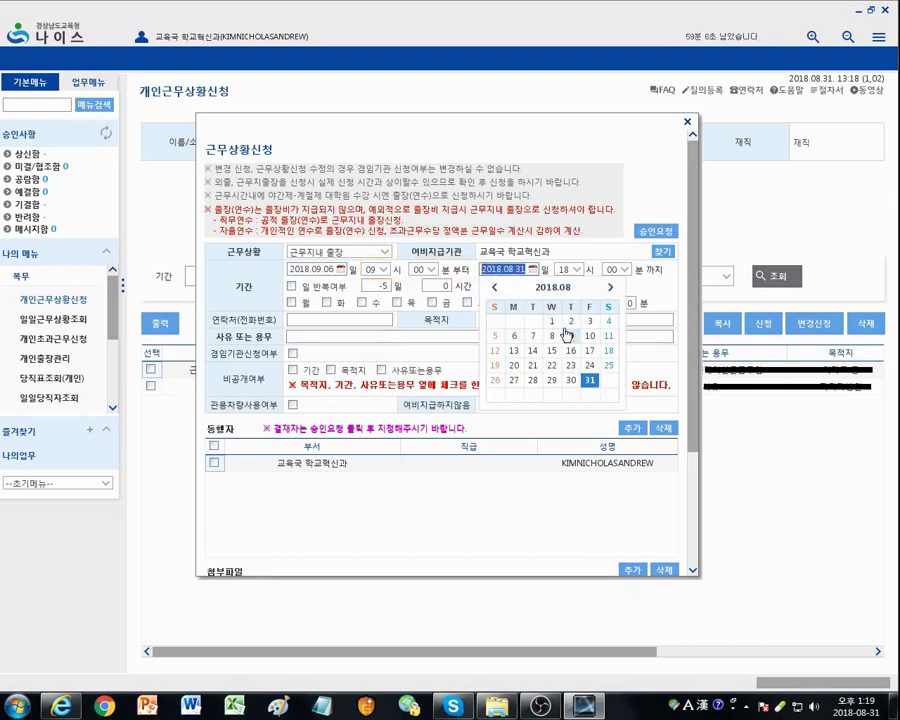
click(610, 287)
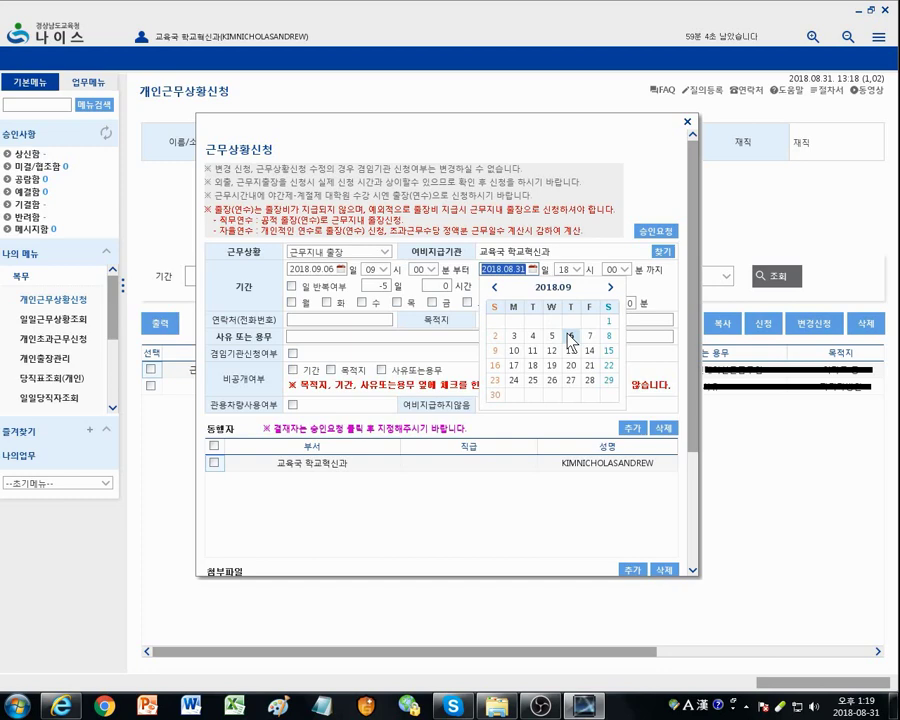
click(570, 339)
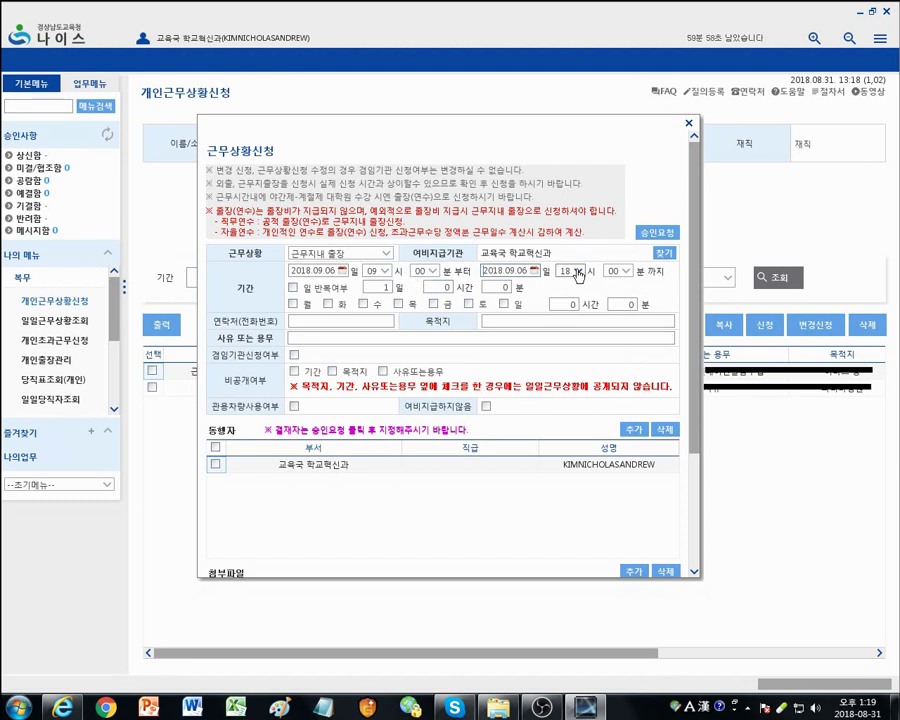
click(578, 271)
click(577, 487)
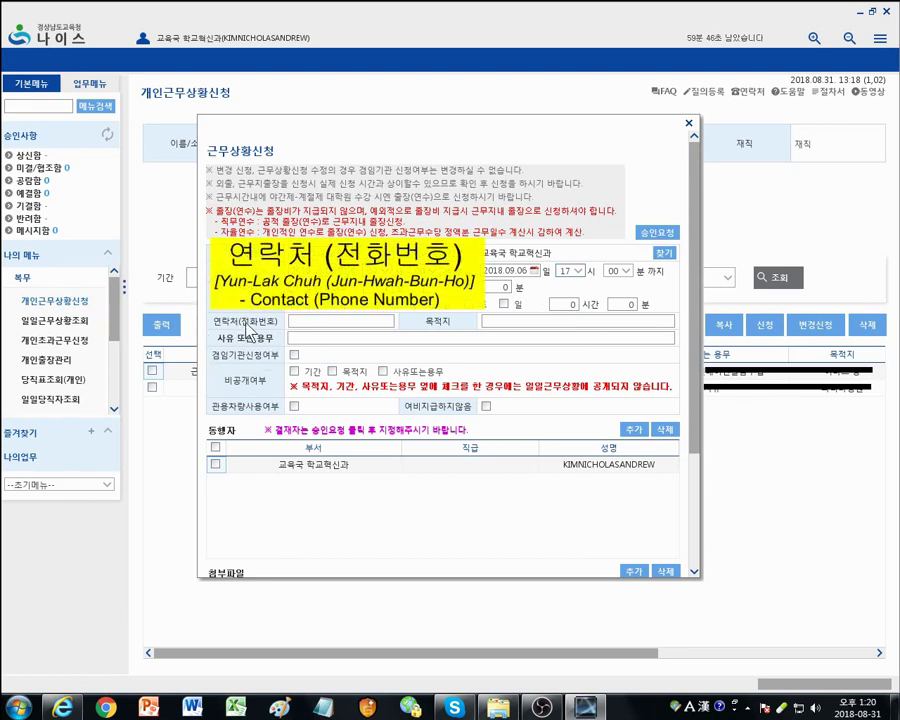
Step: Enter the contact phone number and the destination 'another 고등학교'
click(300, 321)
text(010)
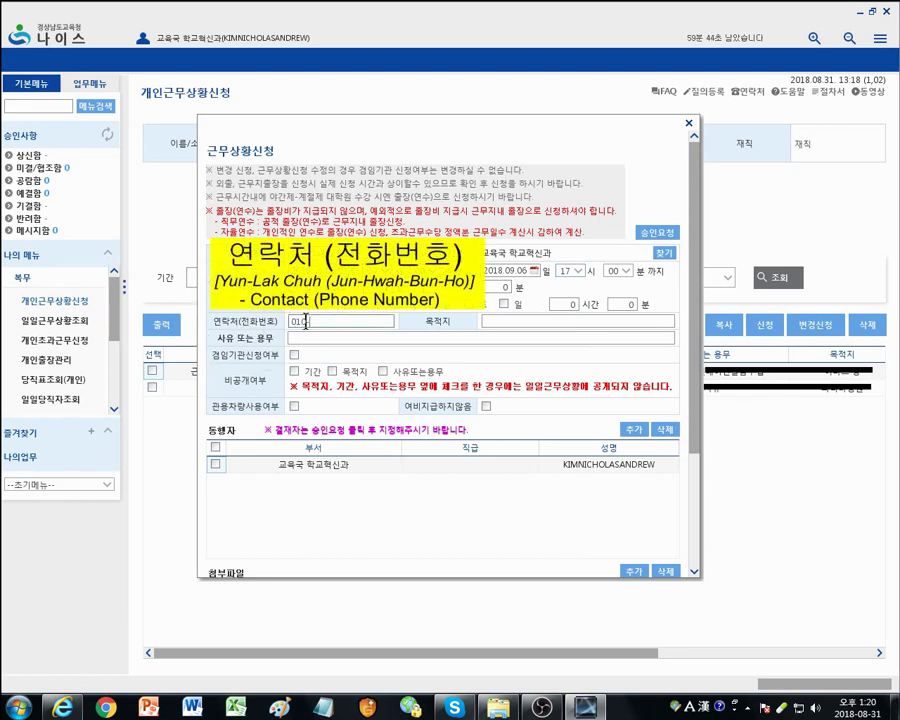
text(-0000-0000)
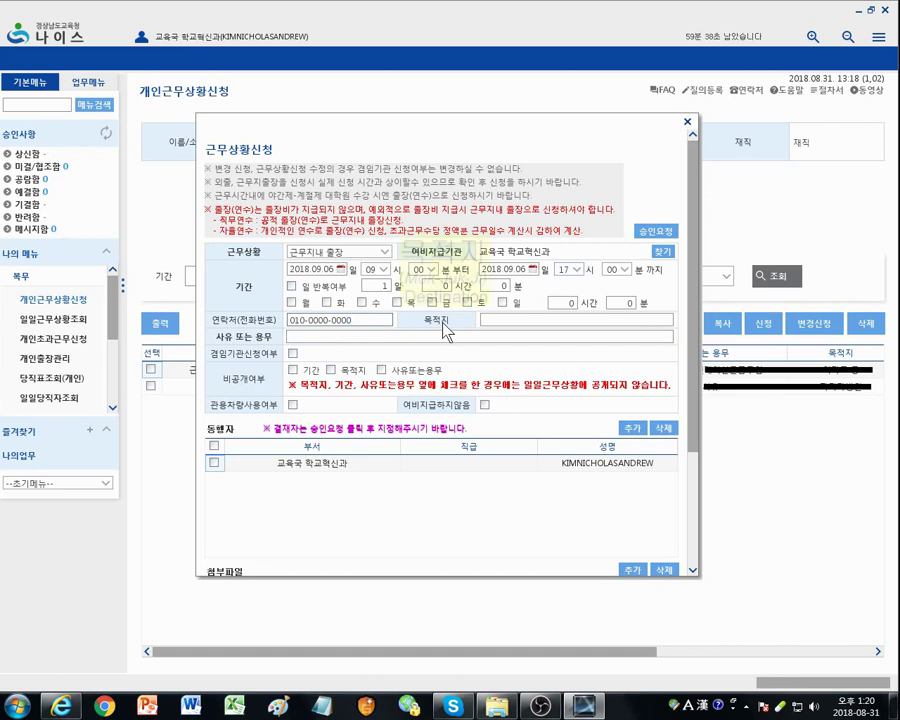
click(495, 318)
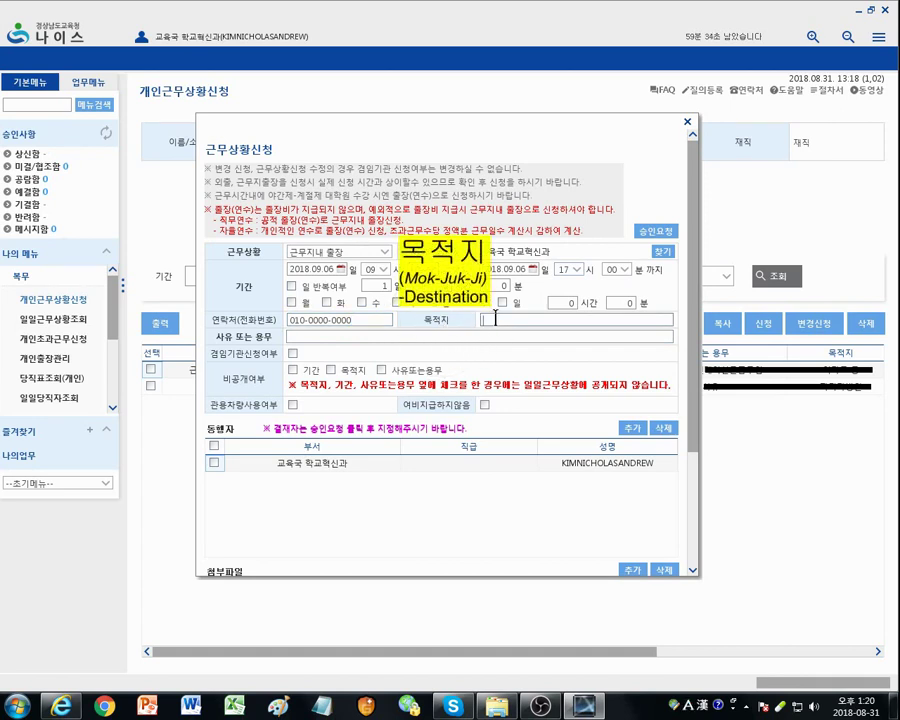
key(Hangul)
text(another)
key(Hangul)
text(고등학교)
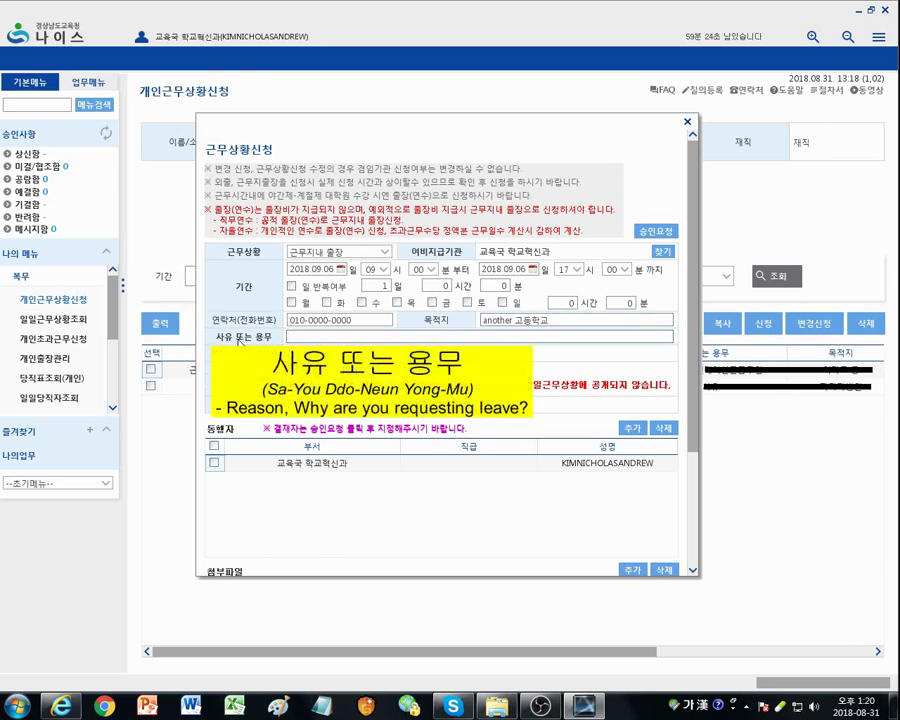
Step: Enter the reason '순회학교 근무', with a space before 근무
click(310, 337)
text(ㅅ)
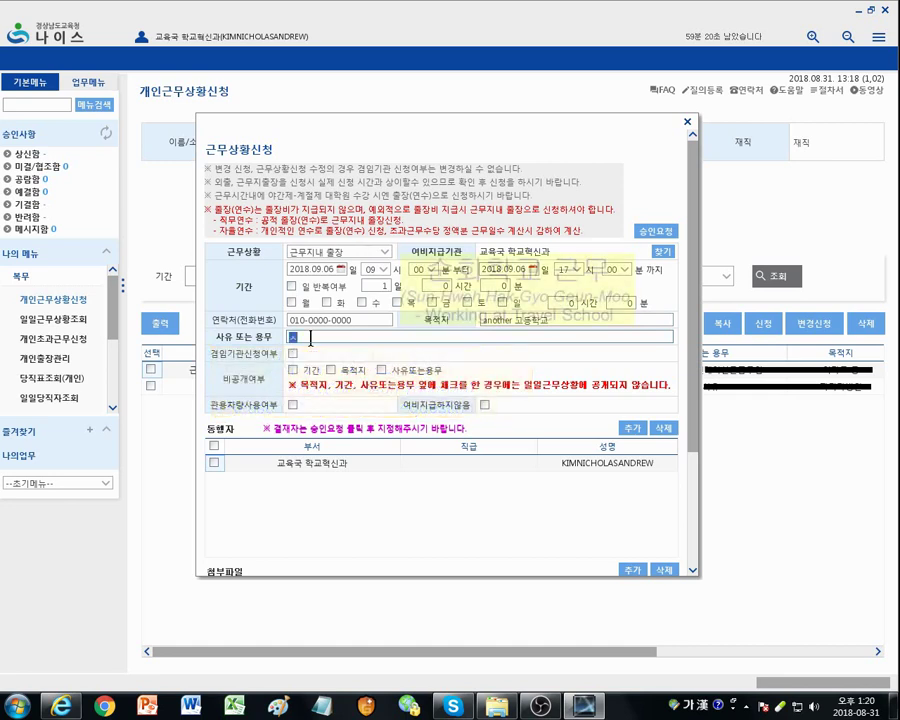
text(ㅜㄴㅎㅚ)
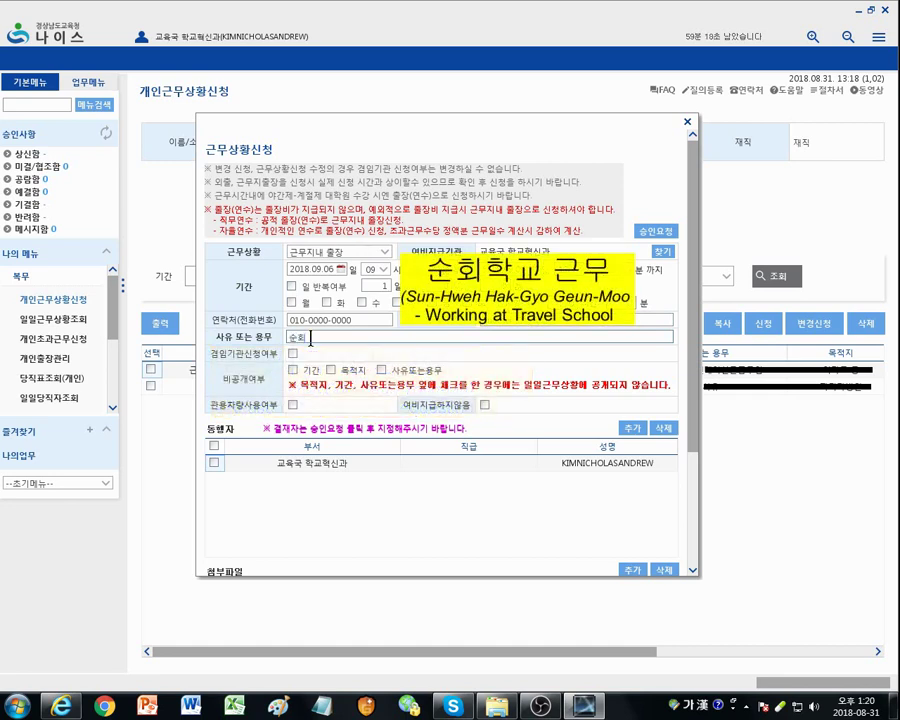
text(ㅎㅏㄱㄱㅛㄱㅡㄴㅁㅜ)
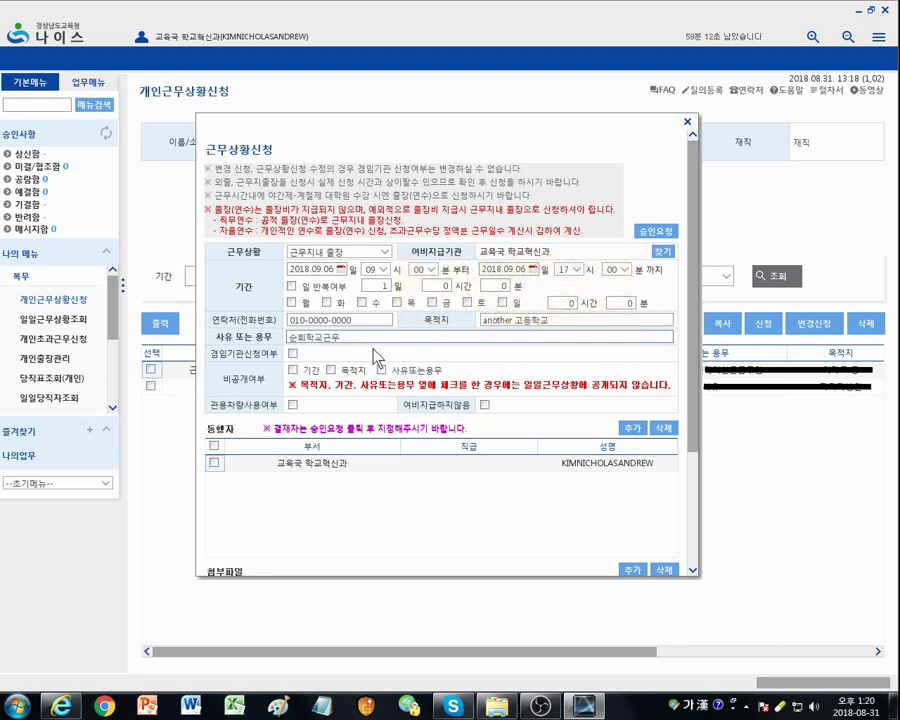
click(373, 338)
key(Left)
key(Left)
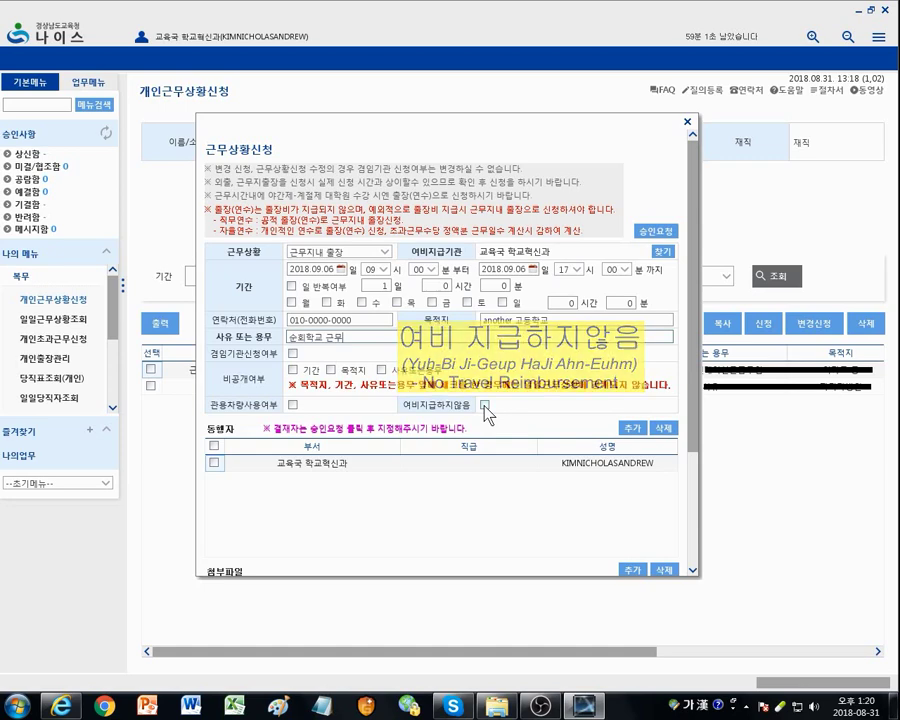
Step: Tick 여비지급하지않음, accept the no-reimbursement notice, and request approval with 승인요청
click(484, 405)
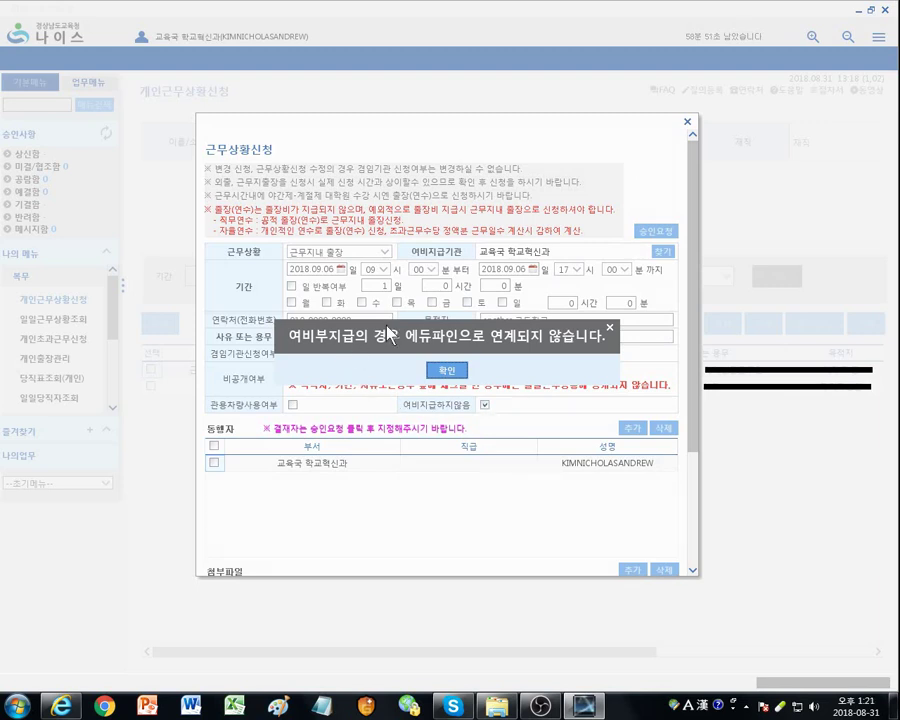
click(447, 371)
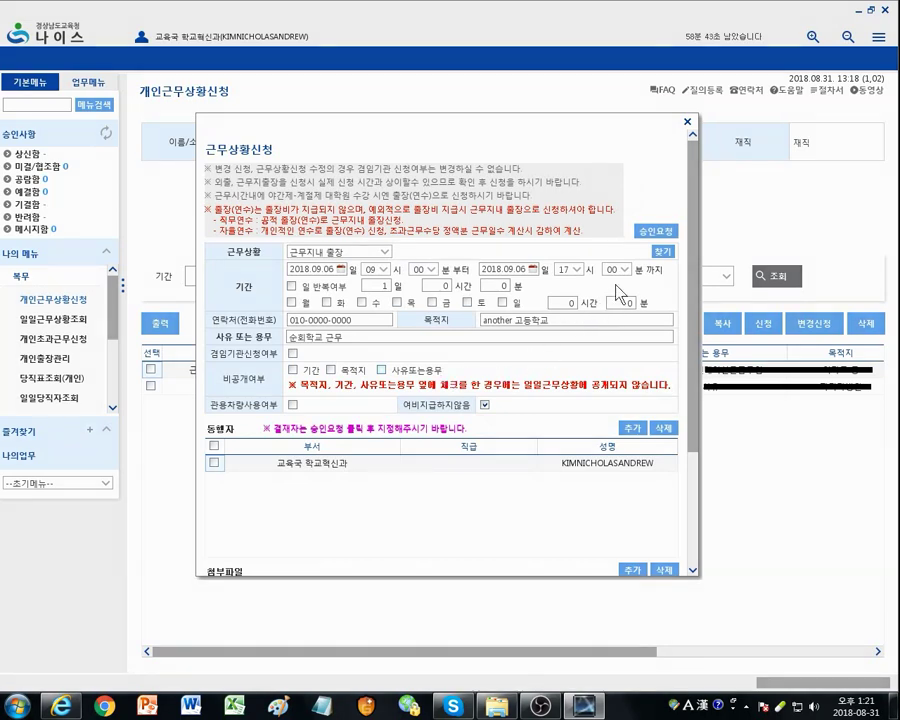
click(654, 234)
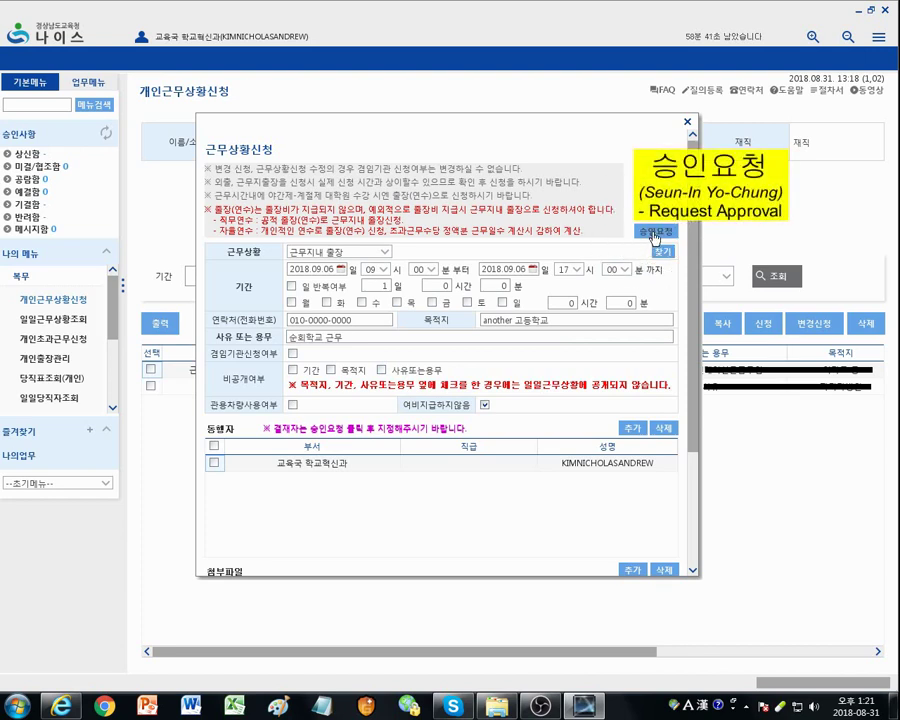
Step: Confirm the approval request and bring up the 결재자 지정 approver list
key(Return)
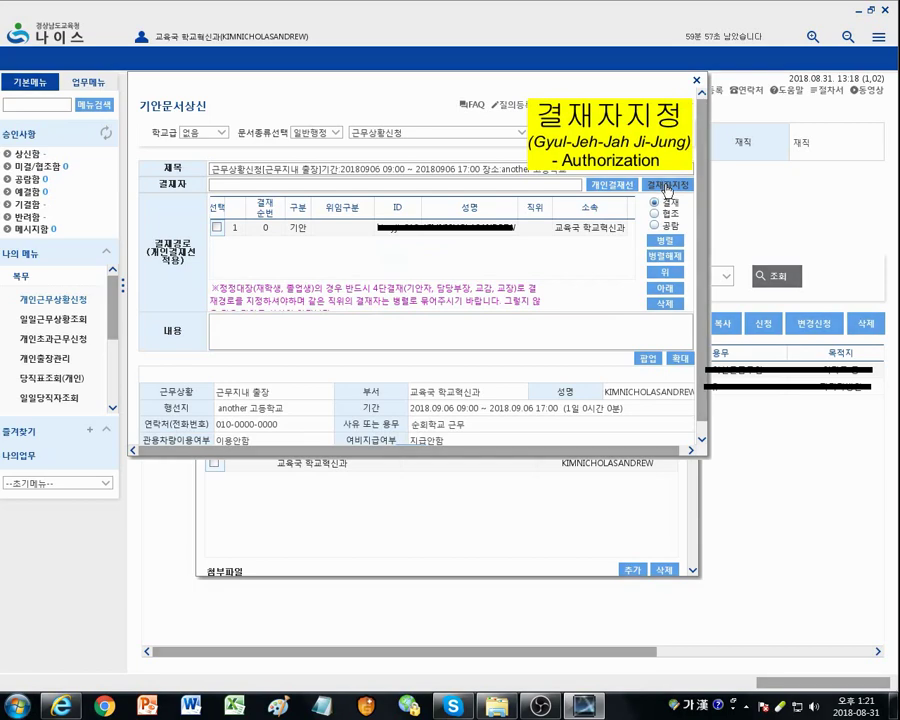
click(668, 187)
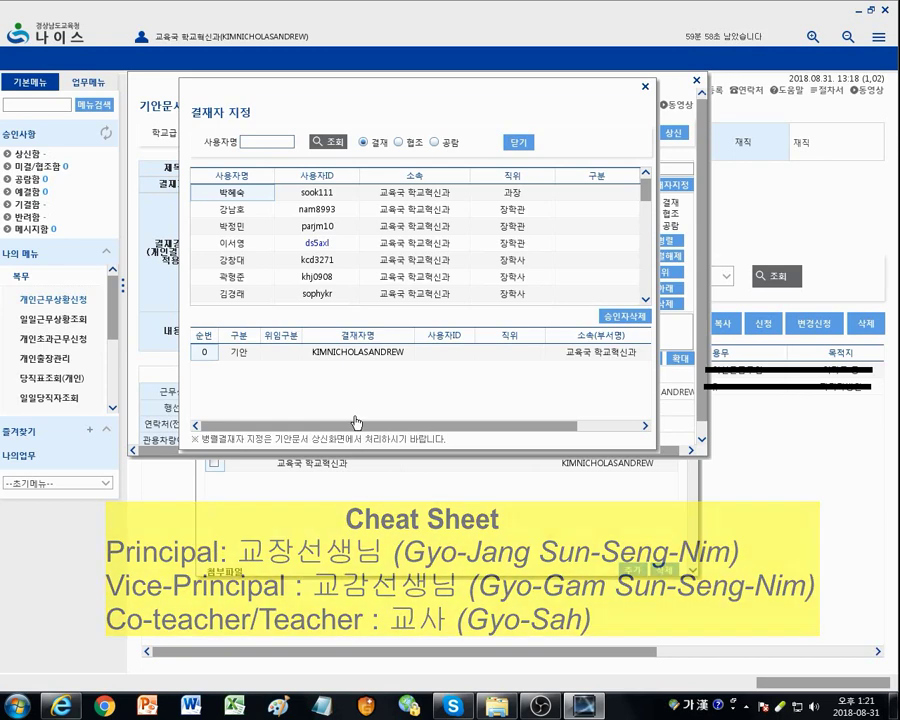
Step: Search by surname and add the co-teacher, vice-principal and principal as 결재 approvers
click(256, 143)
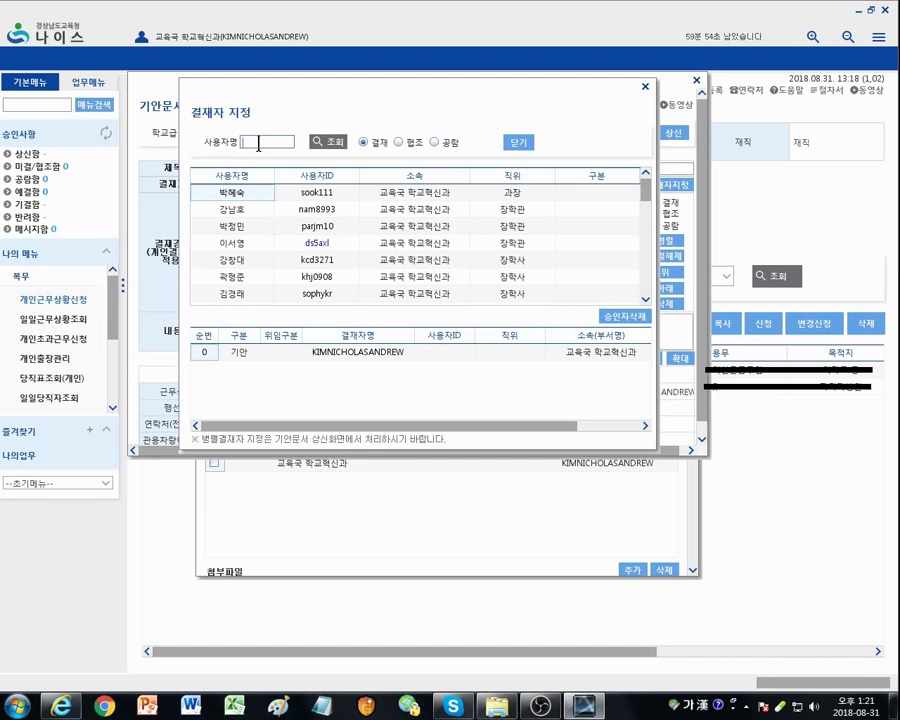
text(김)
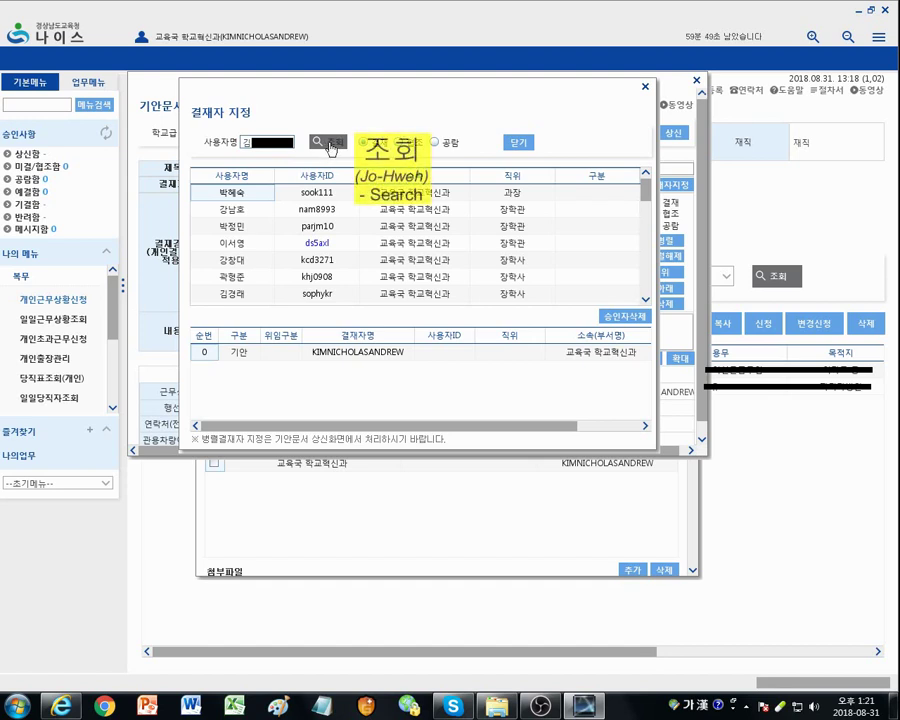
click(332, 145)
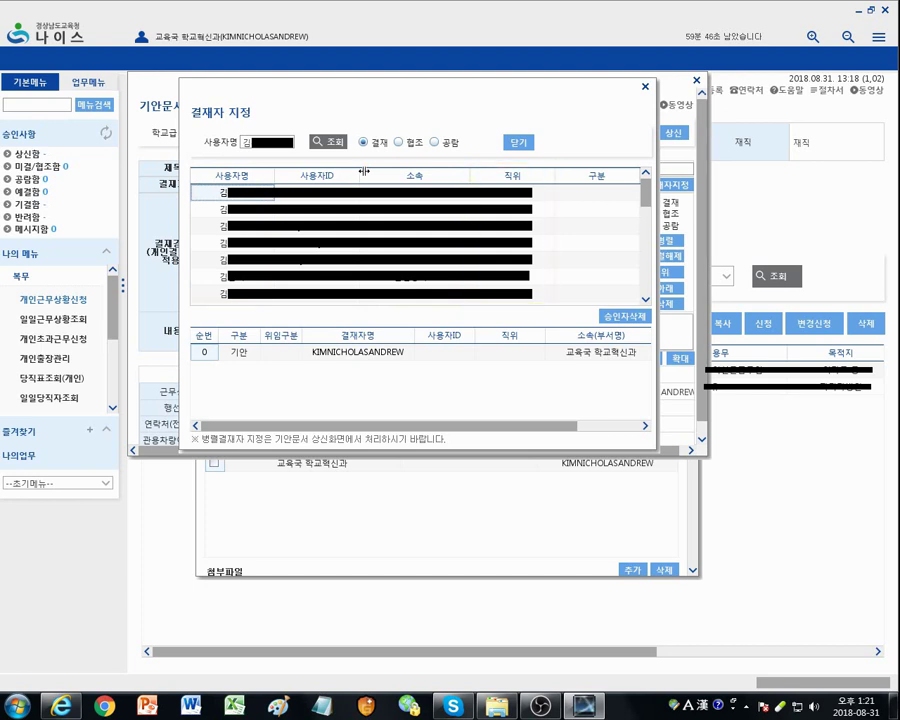
double_click(223, 246)
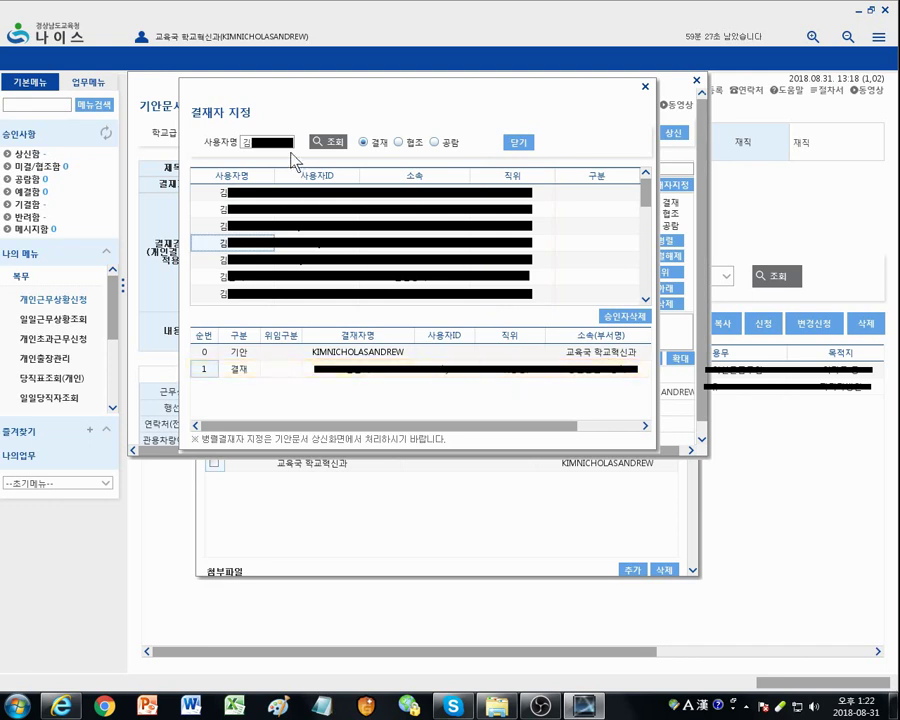
drag(293, 142, 237, 139)
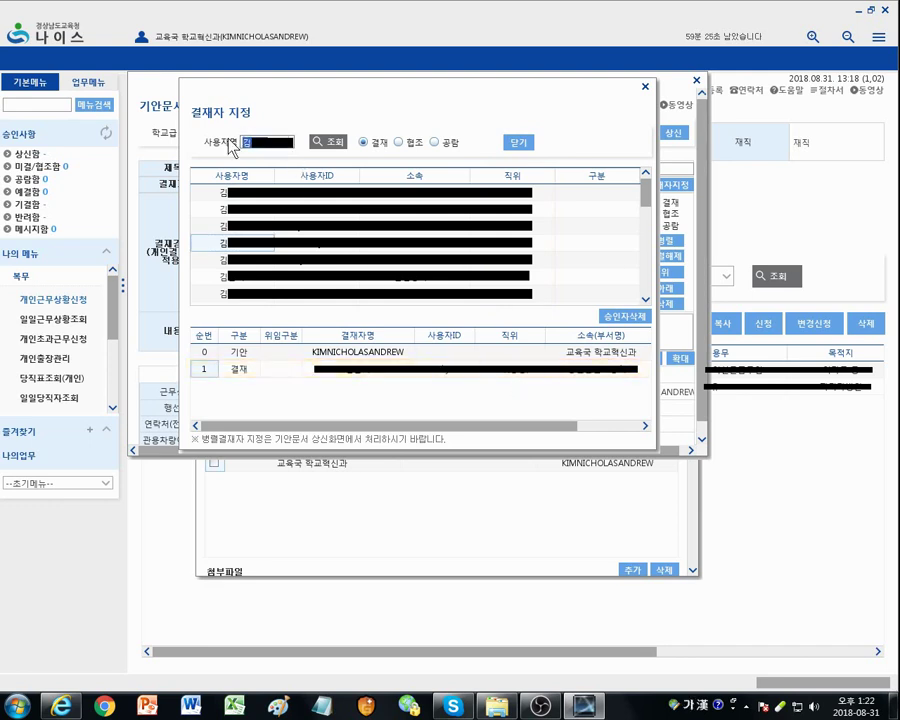
text(오)
key(Return)
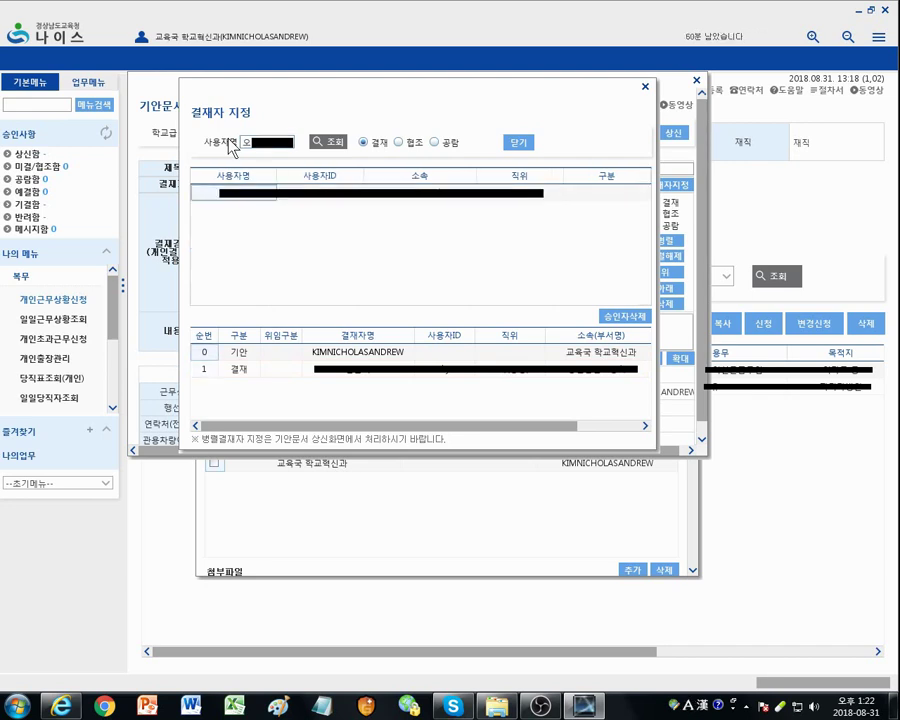
double_click(235, 196)
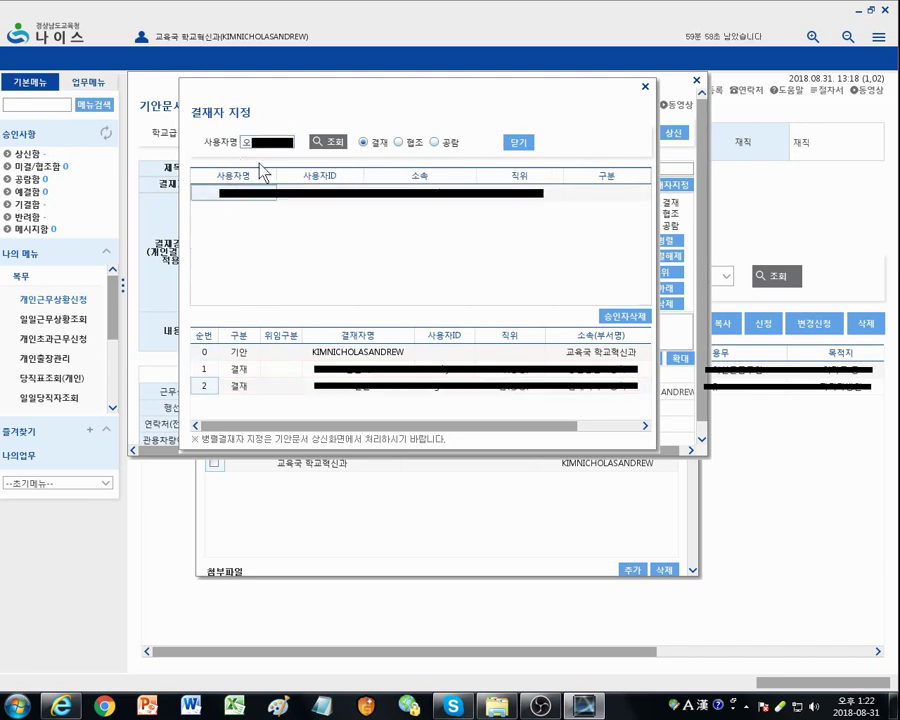
drag(270, 140, 234, 145)
text(정)
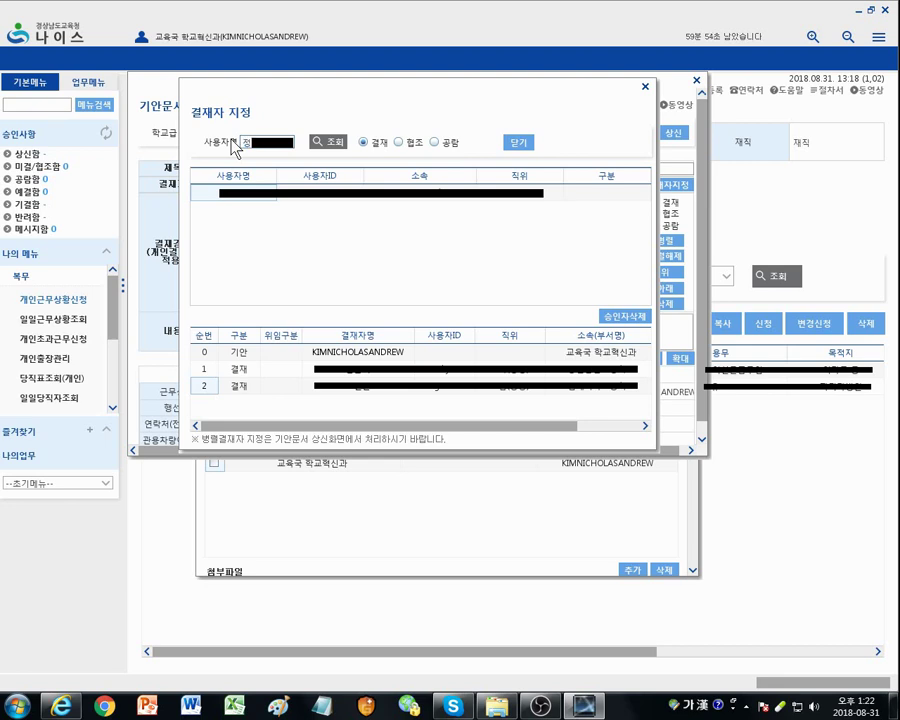
click(331, 142)
double_click(250, 194)
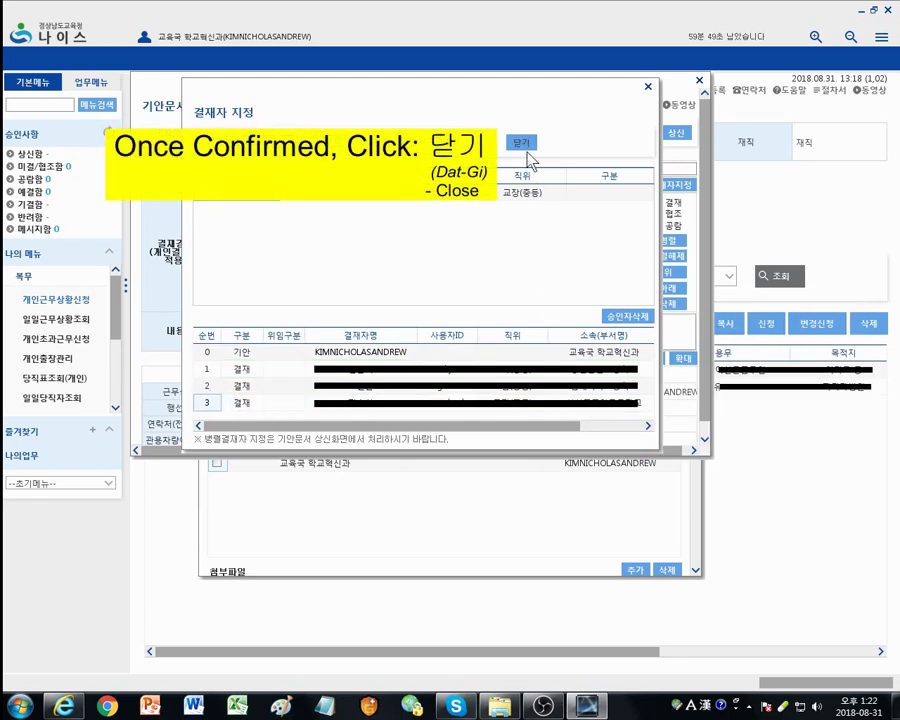
Step: Close the 결재자 지정 dialog and choose 상신 on the 기안문서상신 form
click(521, 145)
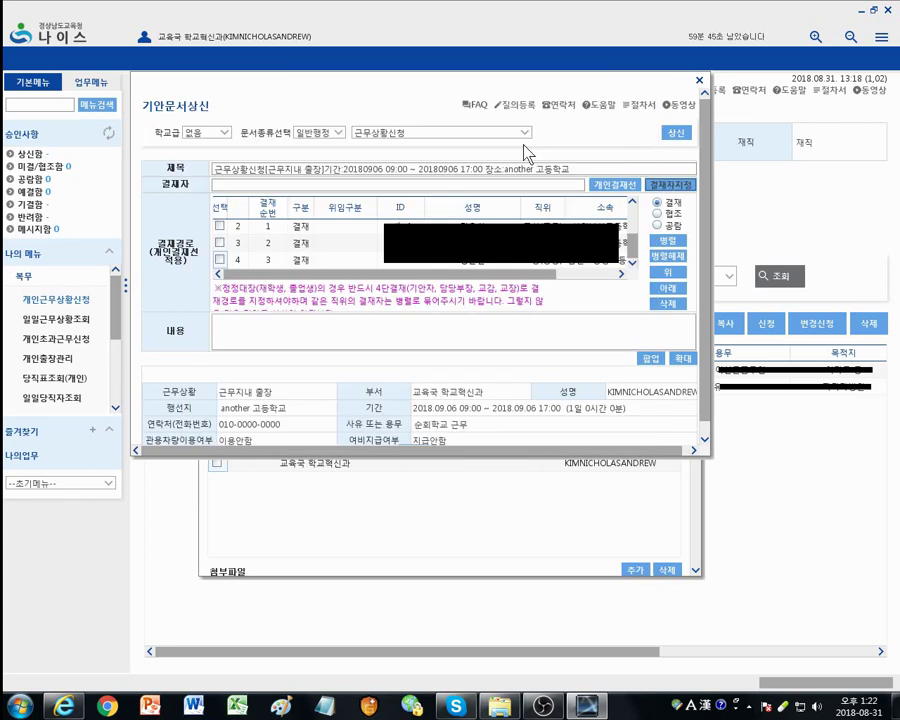
click(677, 136)
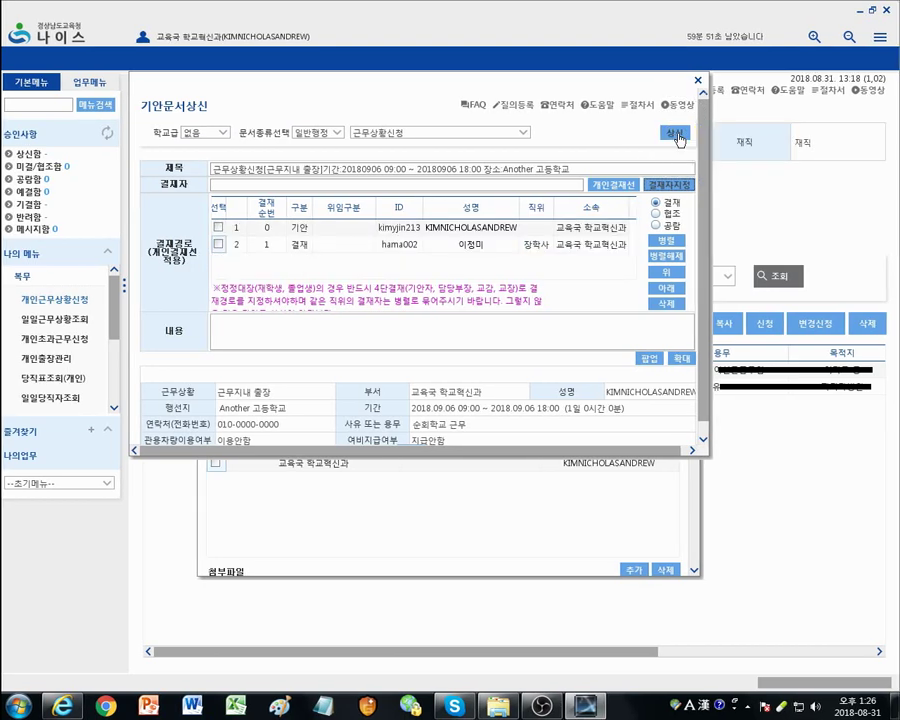
click(677, 137)
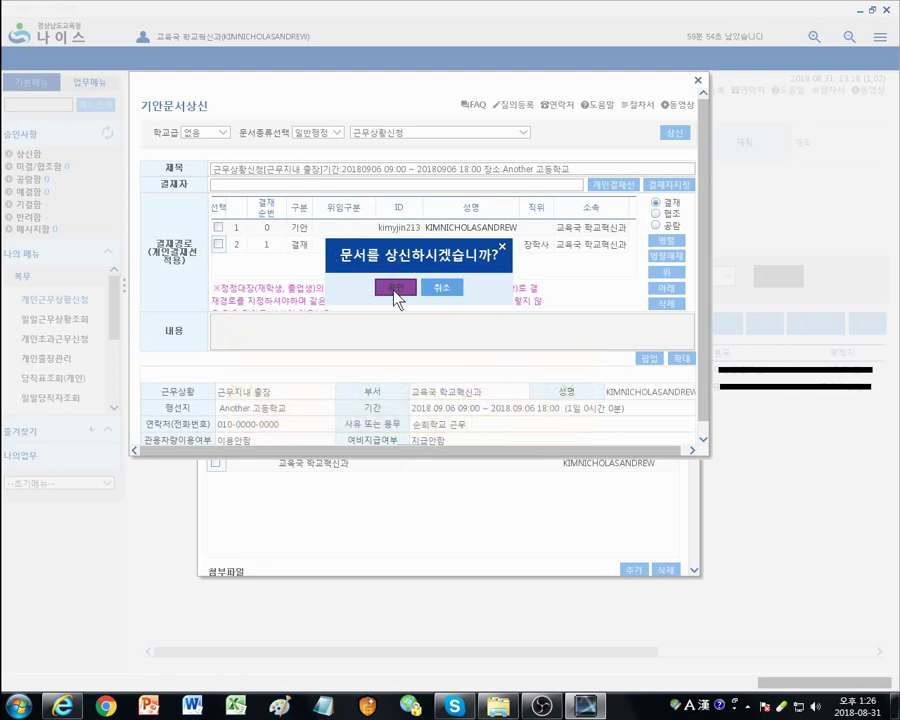
Step: Confirm the 상신 prompt and acknowledge the 상신되었습니다 notice
click(396, 289)
click(400, 290)
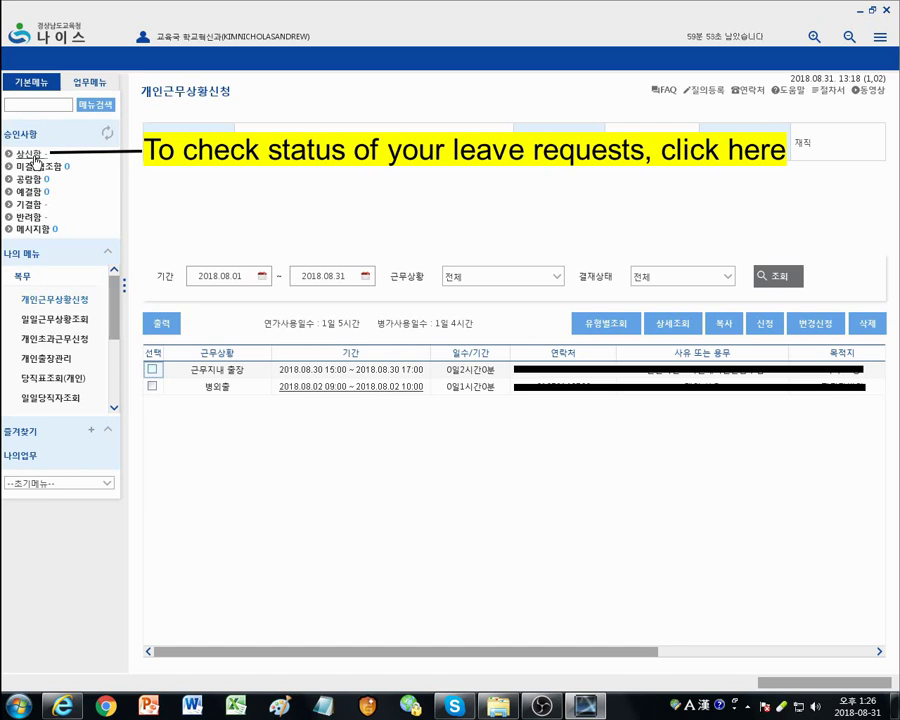
Step: Open 상신함 under 승인사항 to see the 2018.09.06 request marked 상신(진행)
click(36, 158)
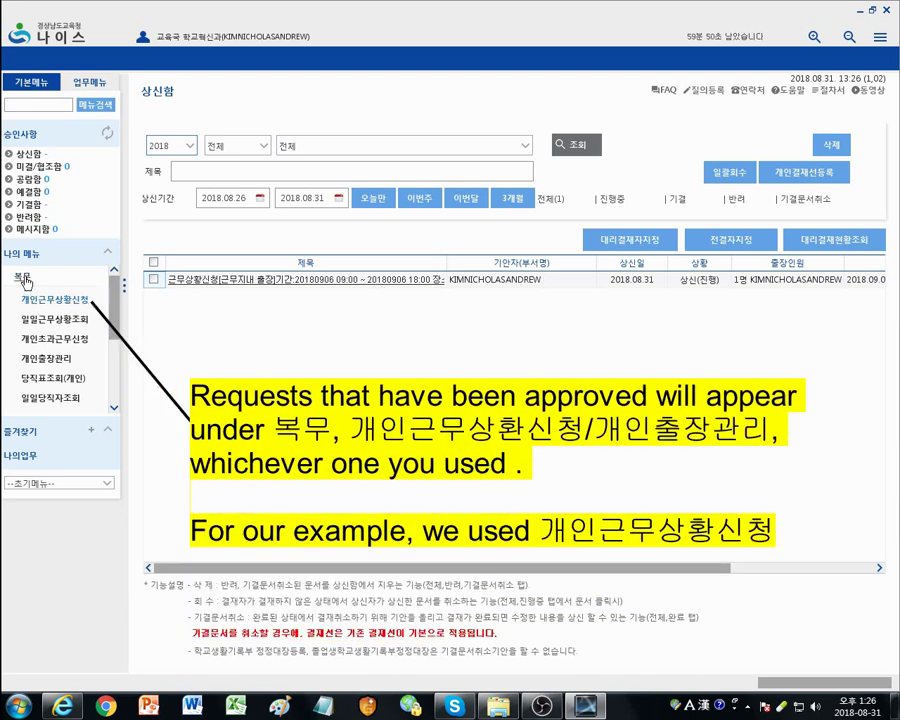
Step: Select 개인근무상황신청 in the 나의 메뉴 list to leave the submitted-documents box
click(44, 302)
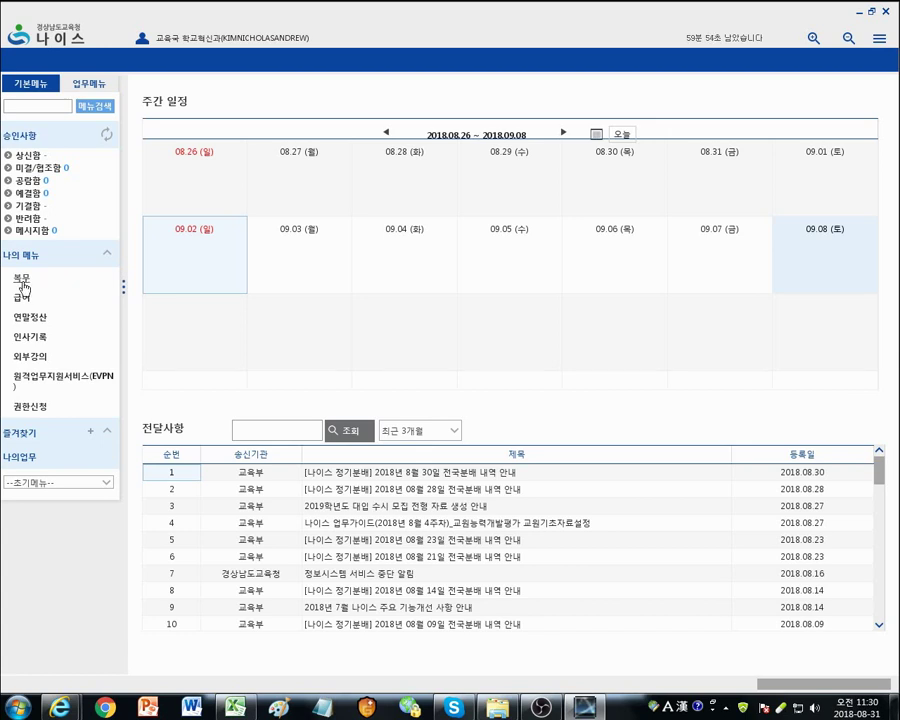
Step: Expand 복무 and open 개인근무상황신청, which lists requests for 2018.08.01–2018.08.31
click(22, 282)
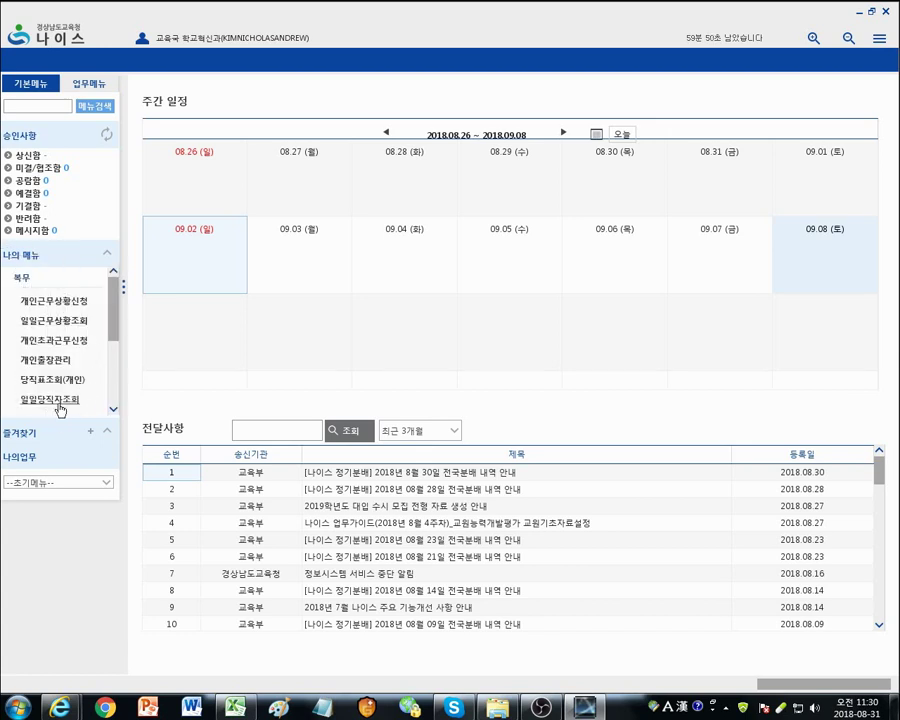
click(86, 311)
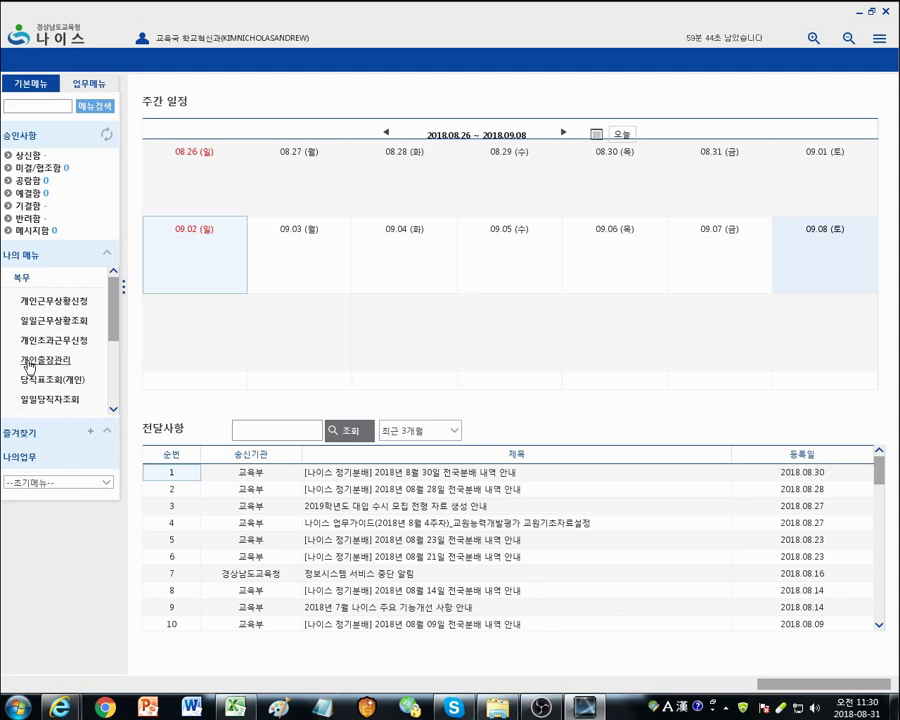
click(64, 365)
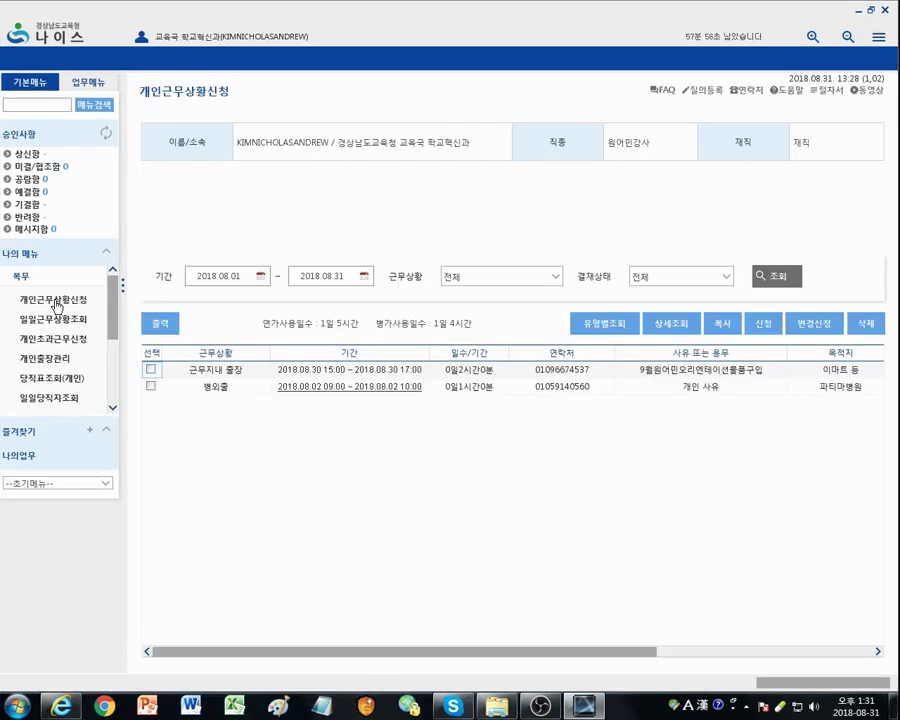
click(55, 302)
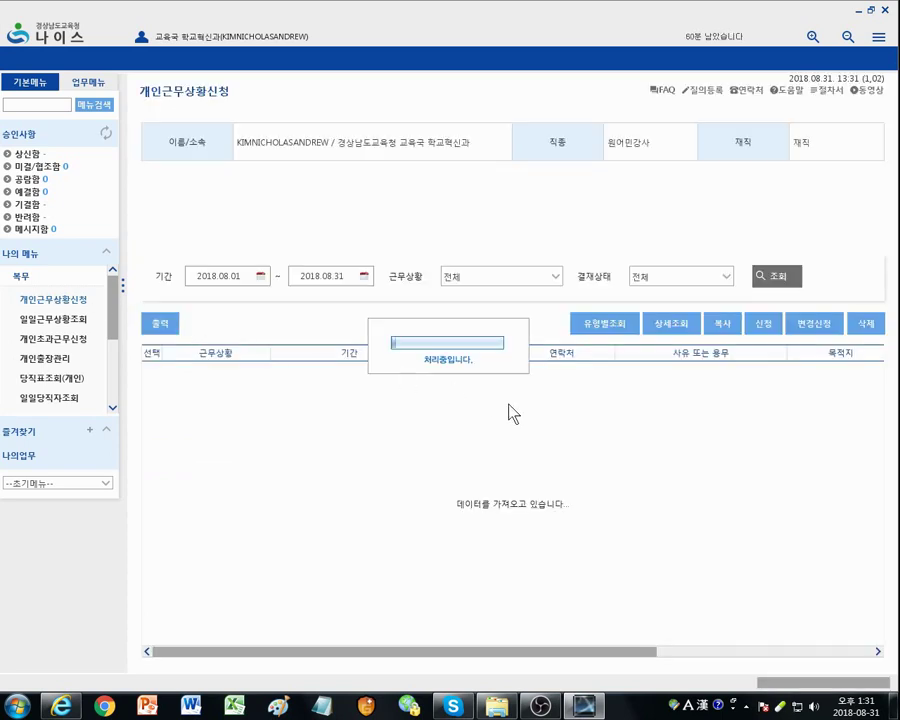
Step: Start a new work-status request with 연가 (annual leave) as its type
click(762, 327)
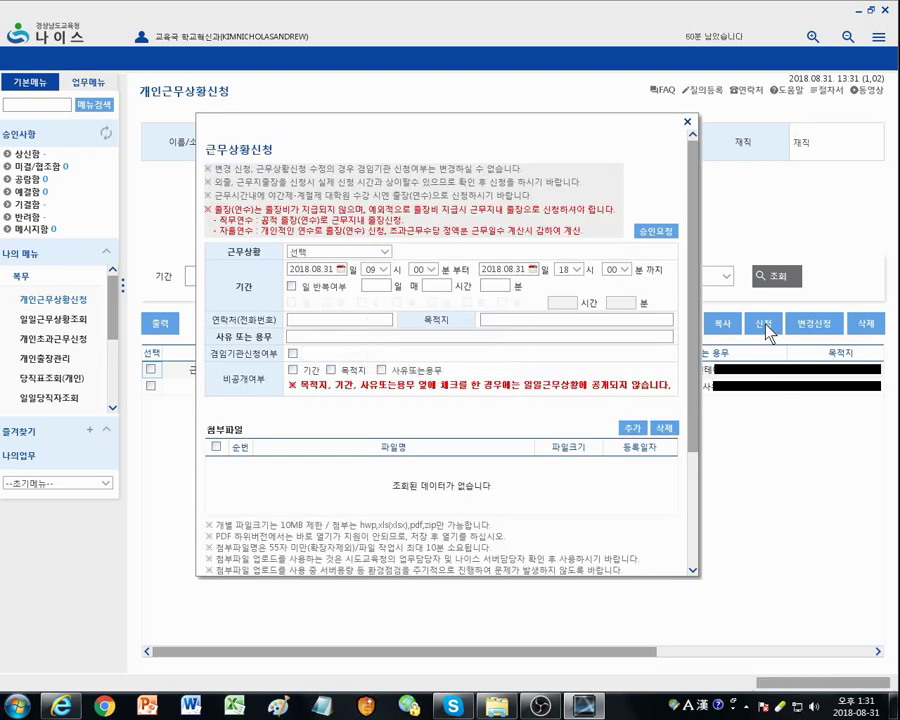
click(385, 253)
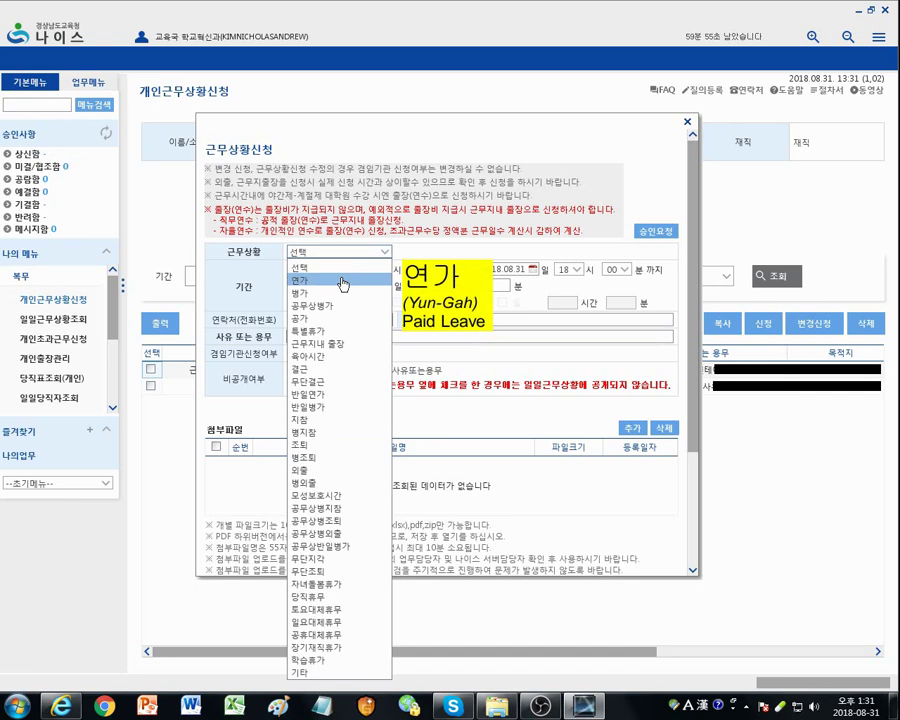
click(343, 281)
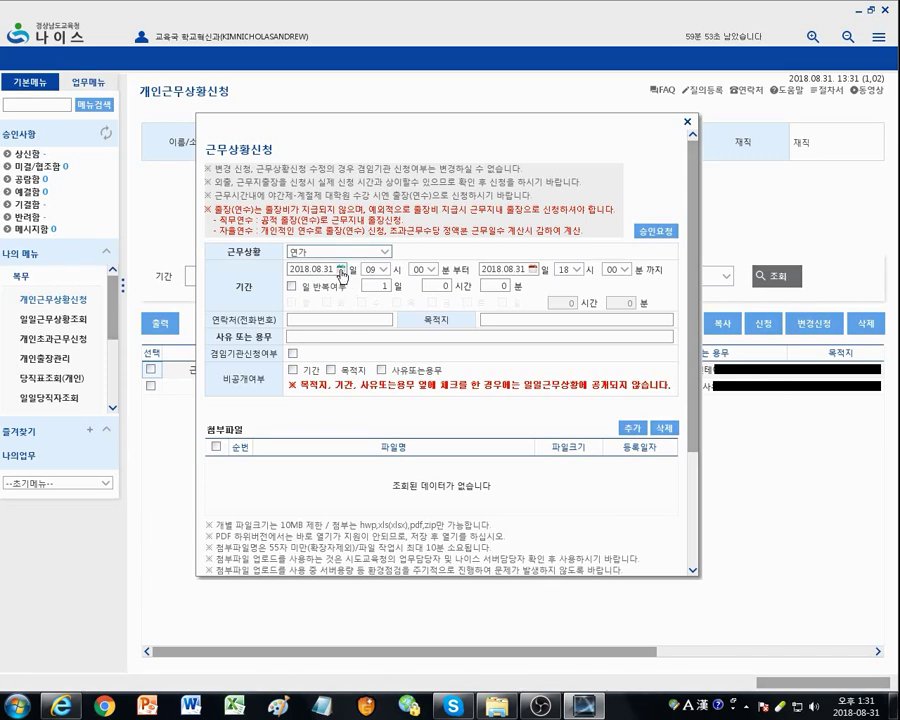
Step: Set the leave to run from 2019.01.07 to 2019.01.18, totalling 12 days
click(340, 270)
click(419, 288)
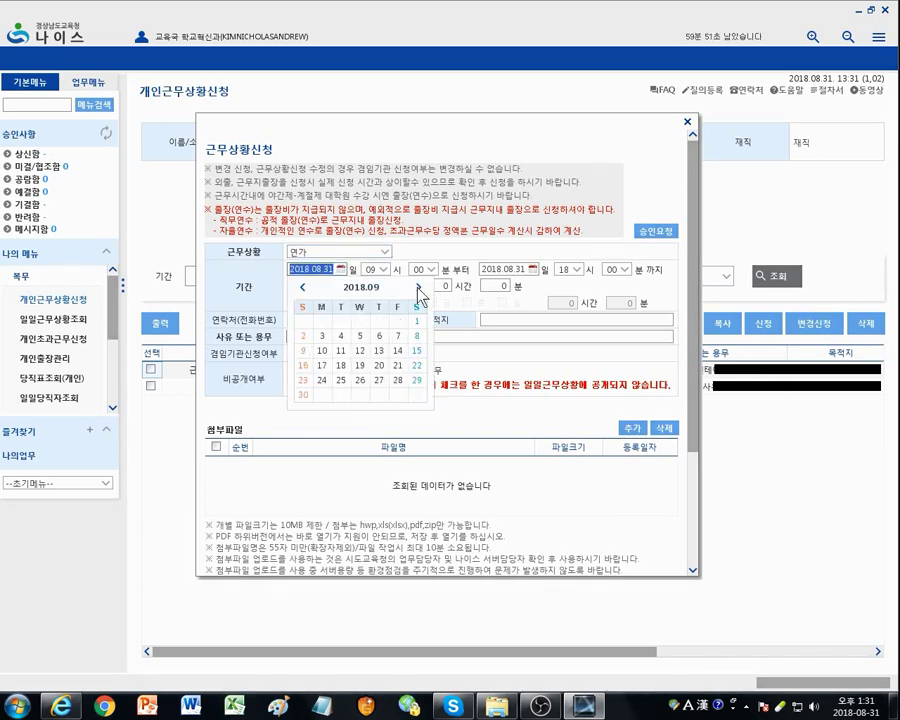
click(419, 288)
click(419, 288)
click(419, 288)
click(419, 288)
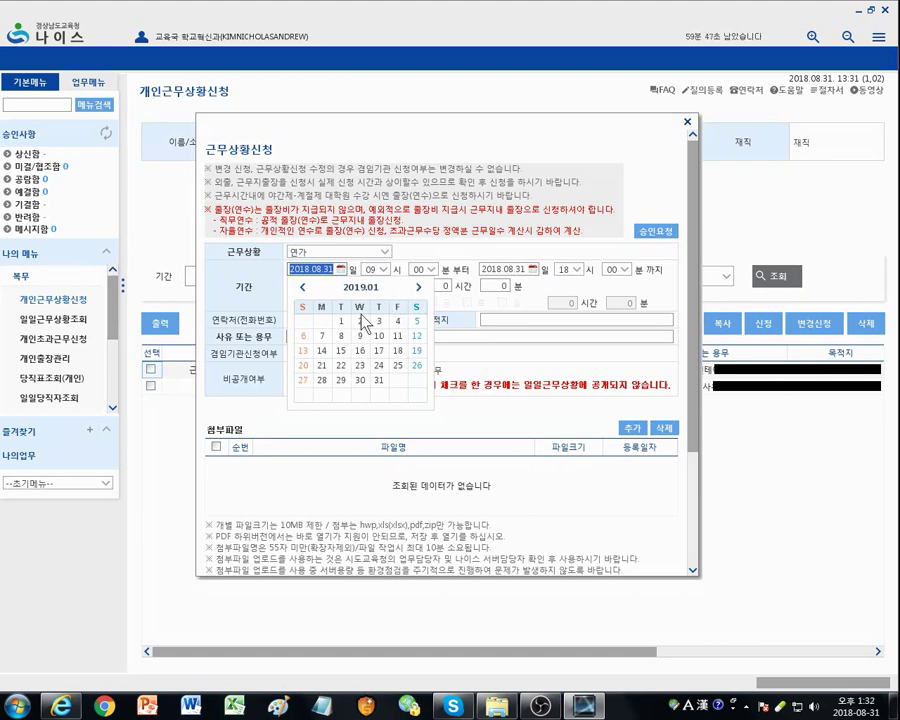
click(322, 336)
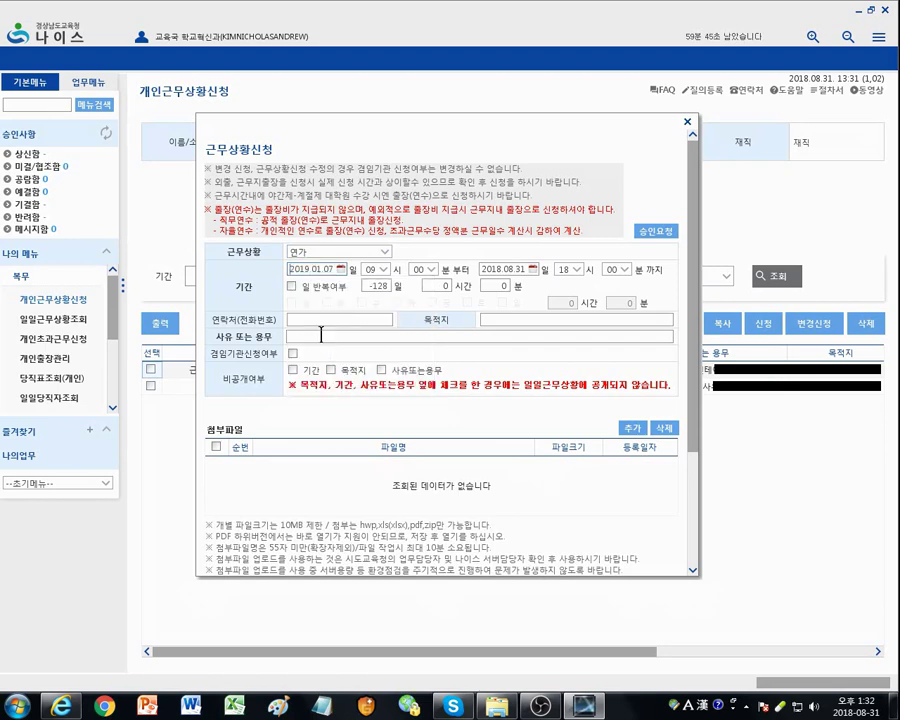
click(533, 269)
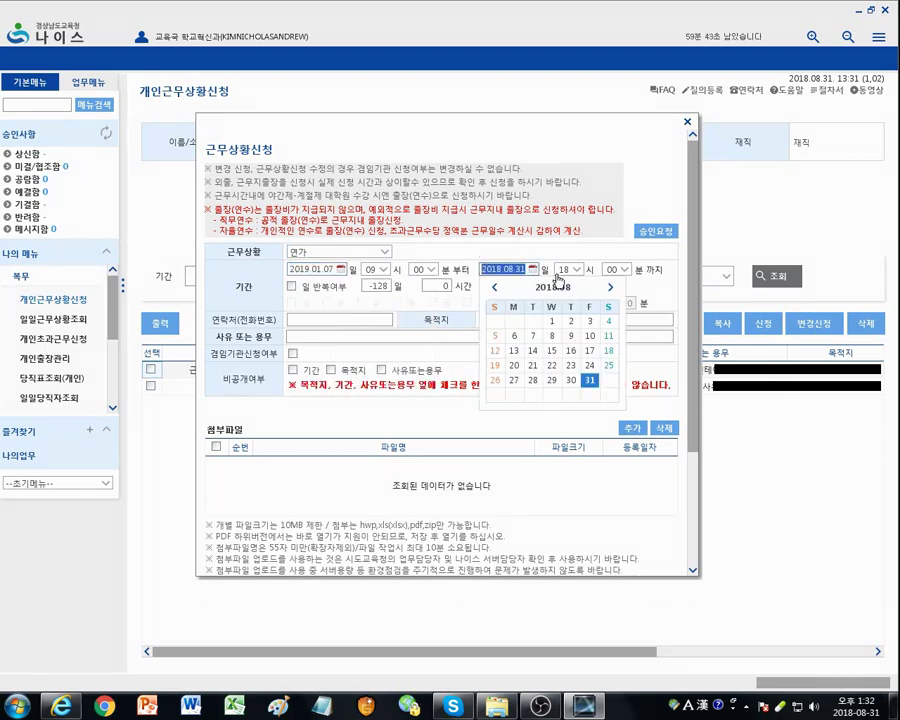
click(613, 288)
click(613, 288)
click(613, 288)
click(613, 288)
click(613, 288)
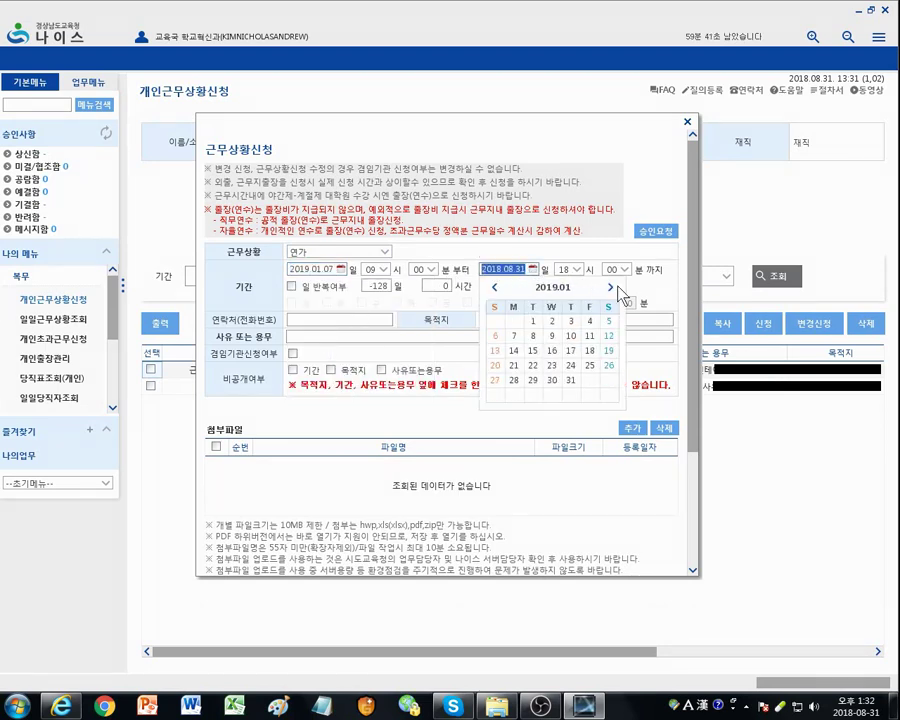
click(589, 350)
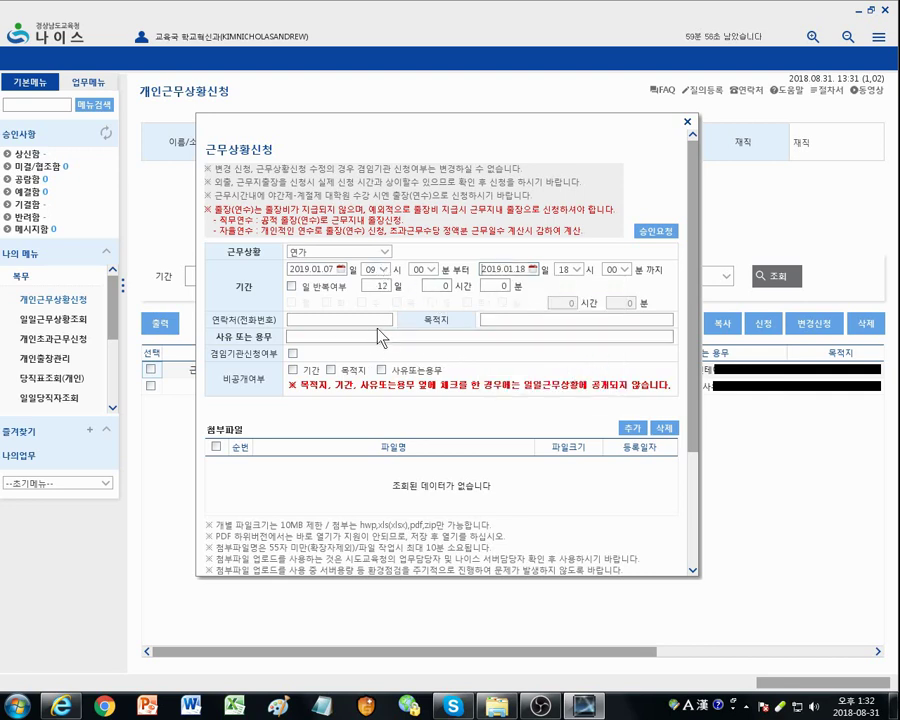
Step: Enter the contact phone number, destination '미국 등', and reason '미국, 캐나다 문화체험'
click(343, 323)
text(010-0000-0000)
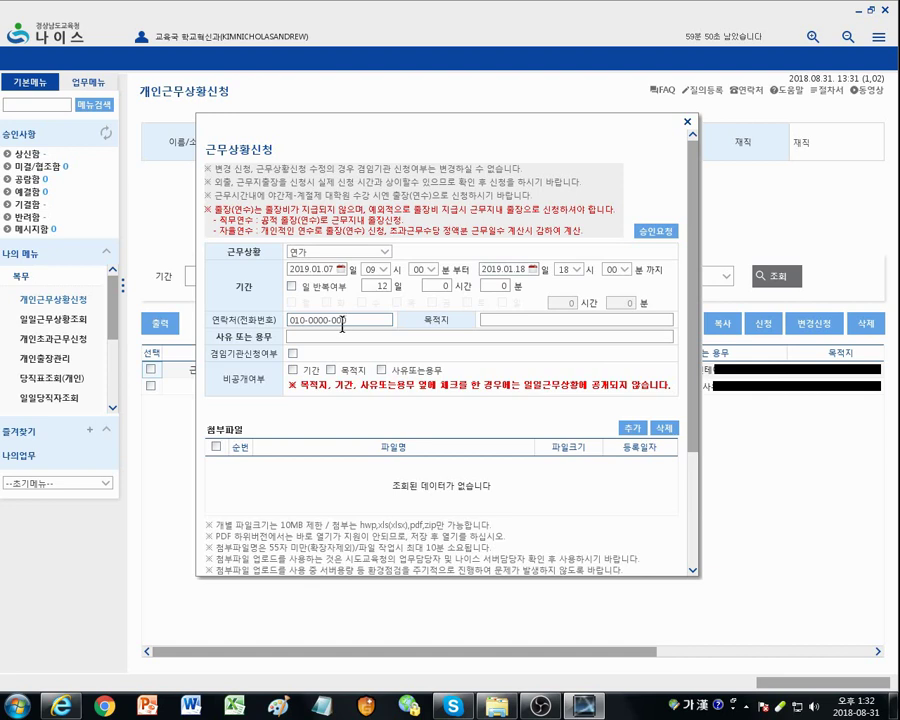
click(488, 317)
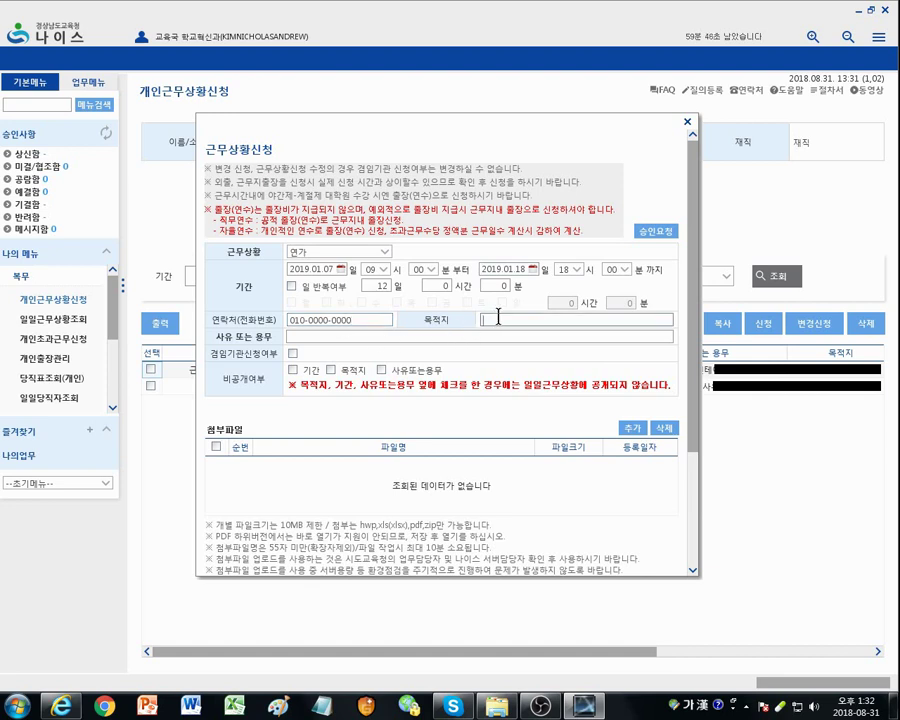
text(미국)
text(, 등)
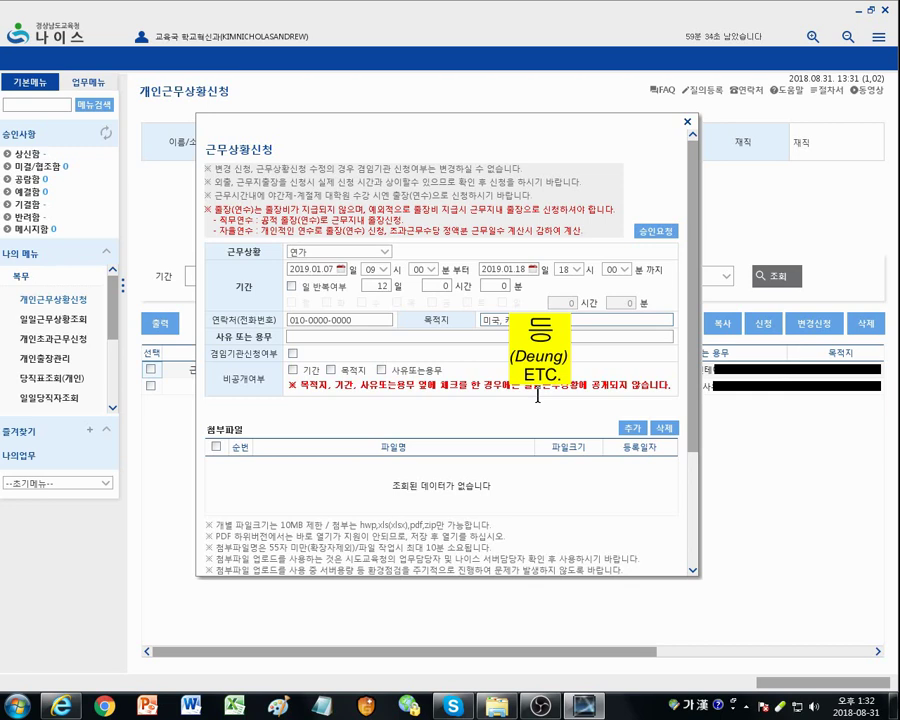
key(BackSpace)
key(BackSpace)
key(BackSpace)
key(BackSpace)
key(BackSpace)
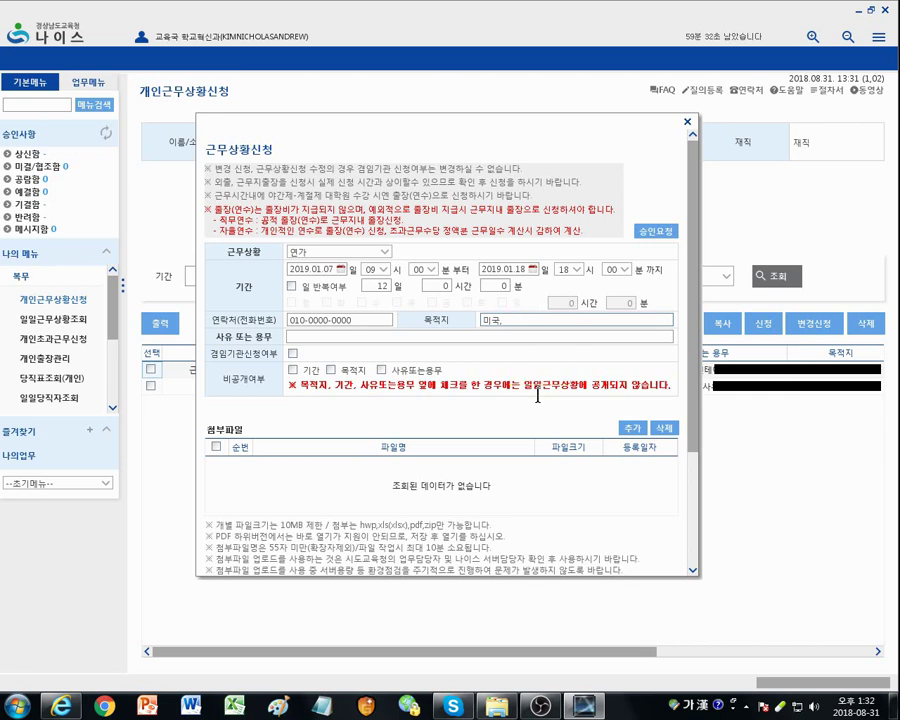
text(등)
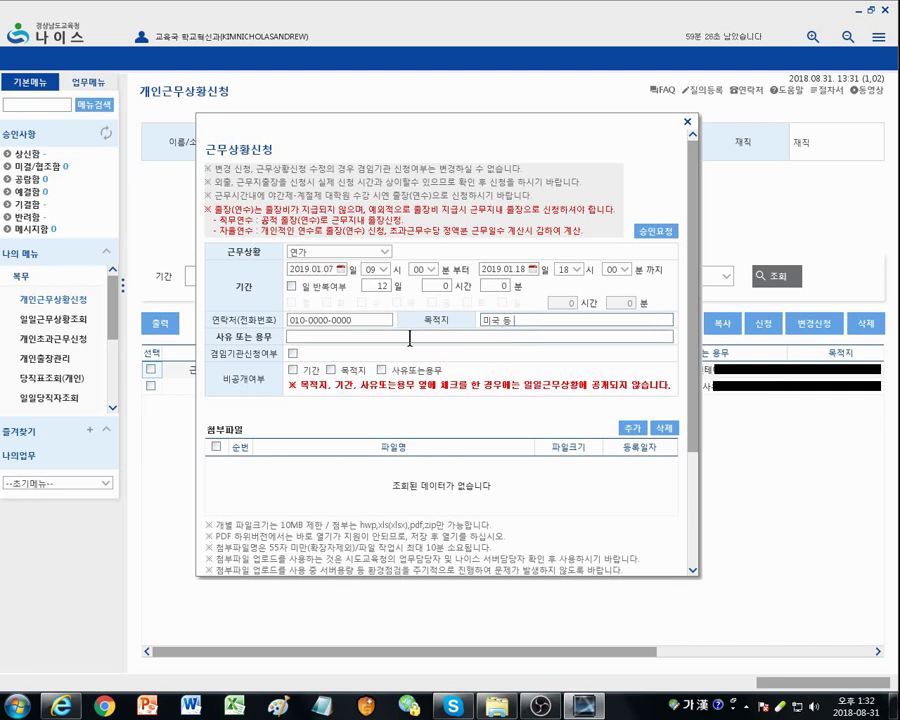
click(351, 341)
text(미)
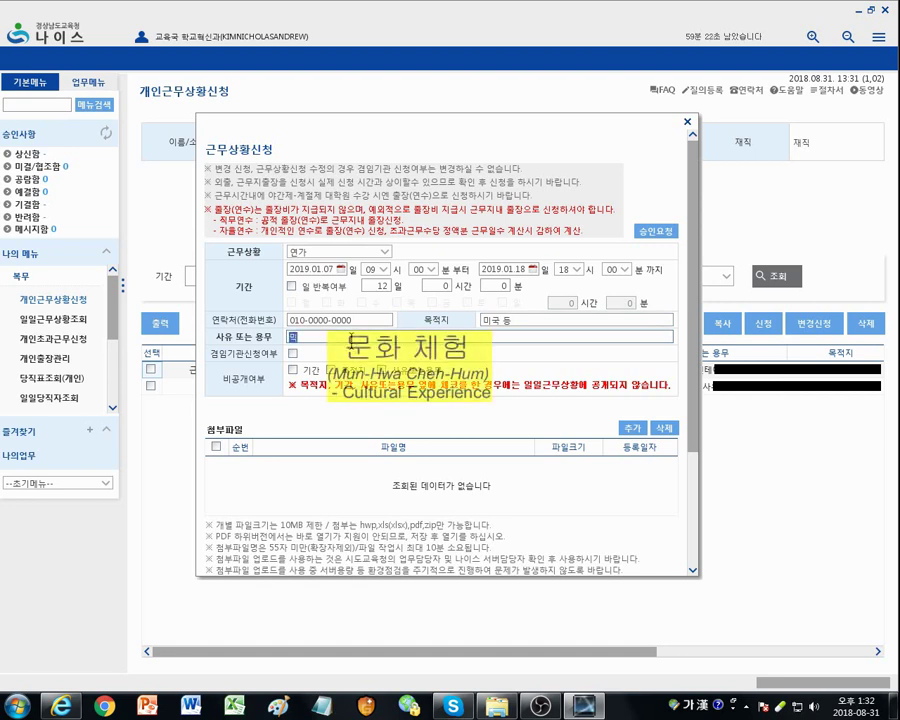
text(국,)
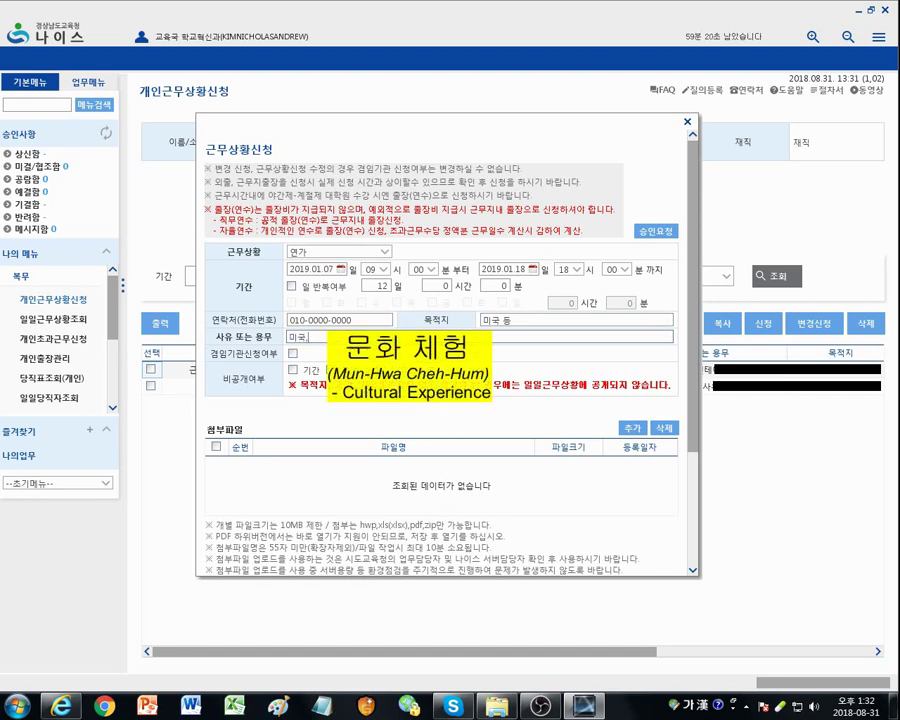
text( 캐나다 문)
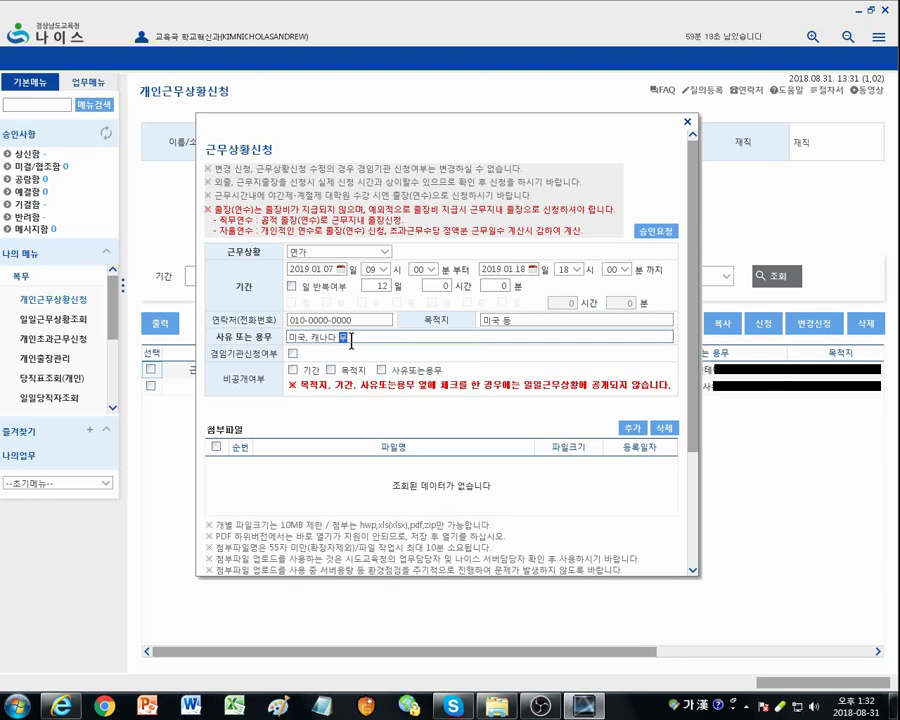
text(화체험)
Step: Request approval and add the first approver found by a surname search
click(657, 232)
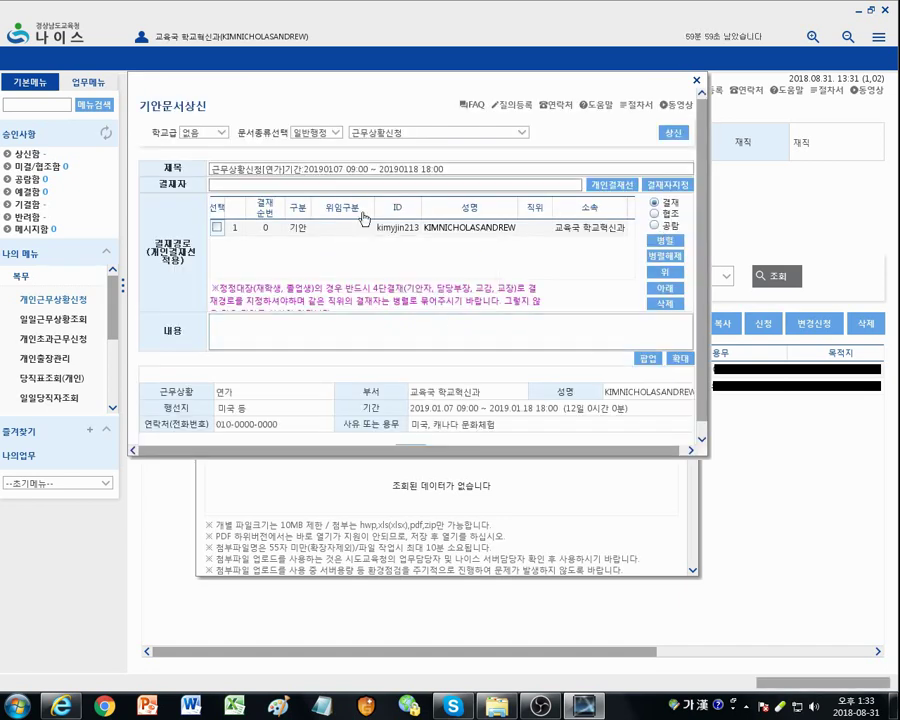
click(667, 188)
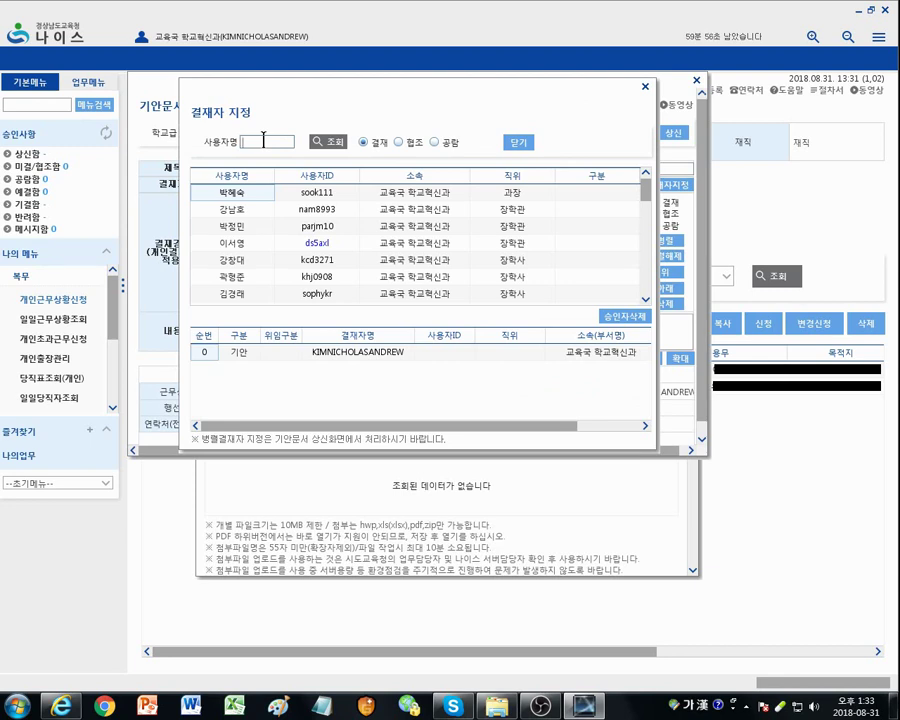
text(김)
key(Return)
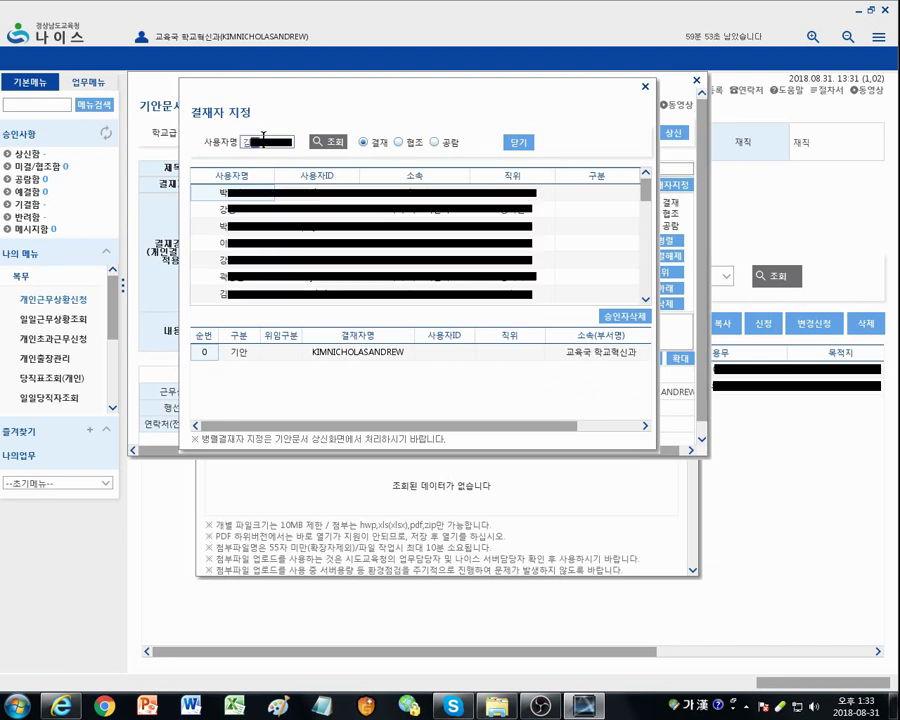
double_click(222, 243)
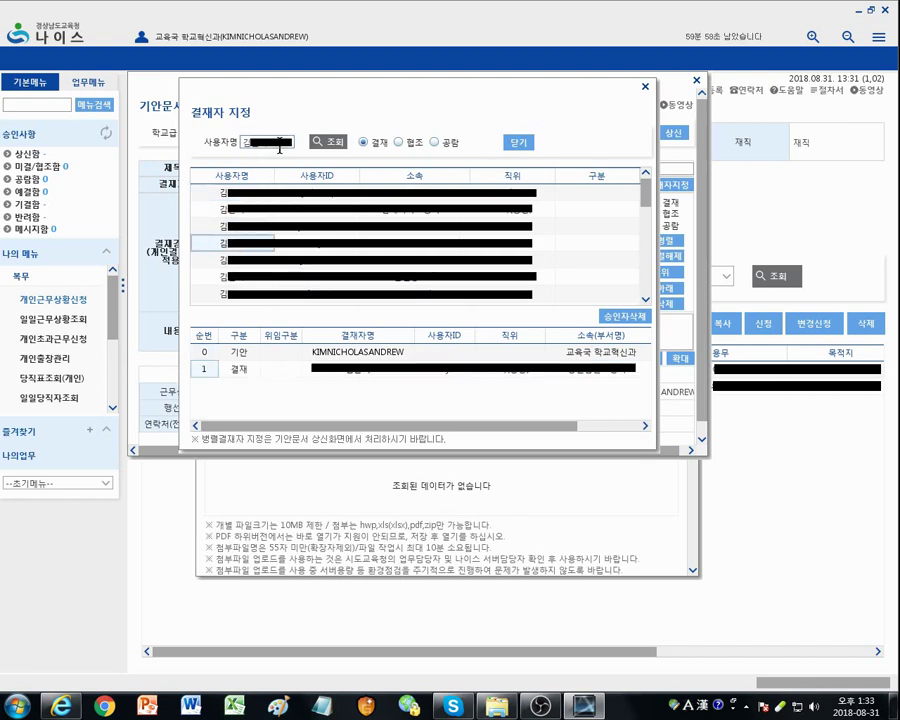
Step: Add two more approvers by surname search, then submit the 연가 request with 상신
click(243, 142)
key(Hangul)
text(오)
key(BackSpace)
text(정)
key(Return)
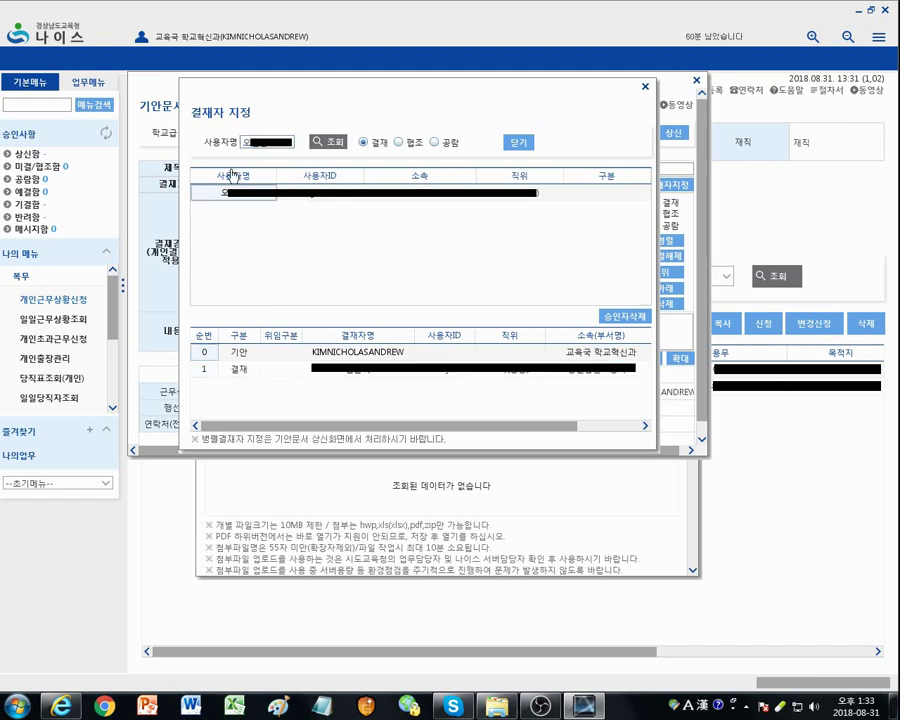
double_click(230, 192)
double_click(232, 192)
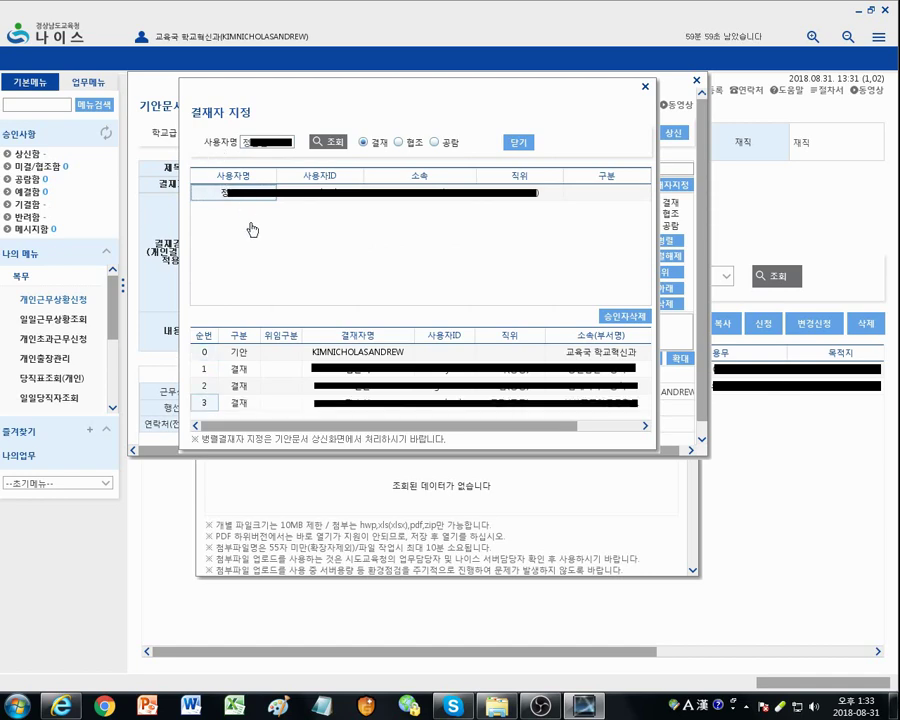
click(518, 143)
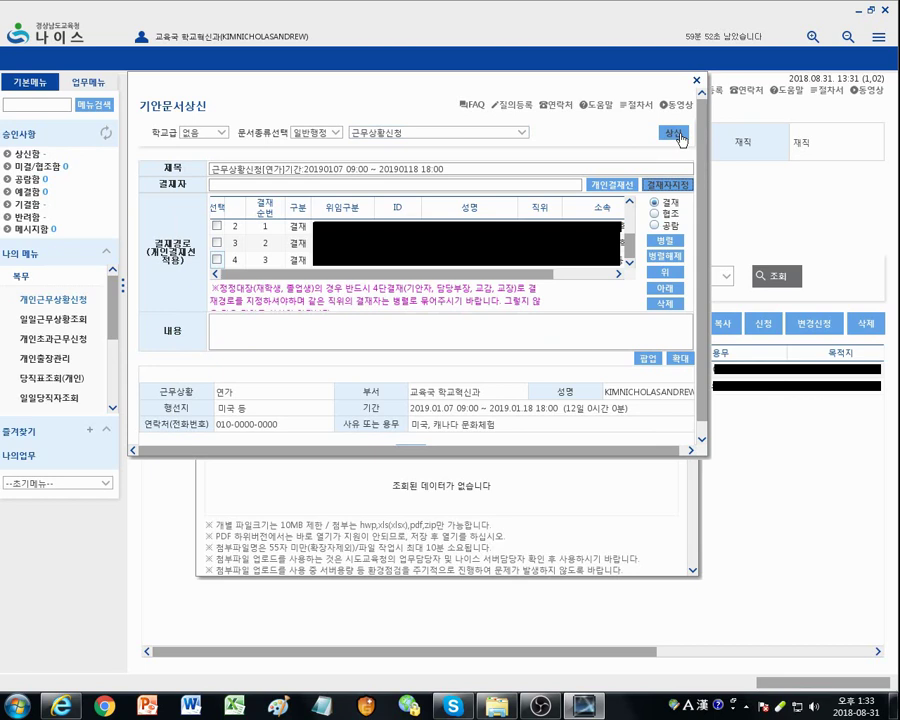
click(679, 136)
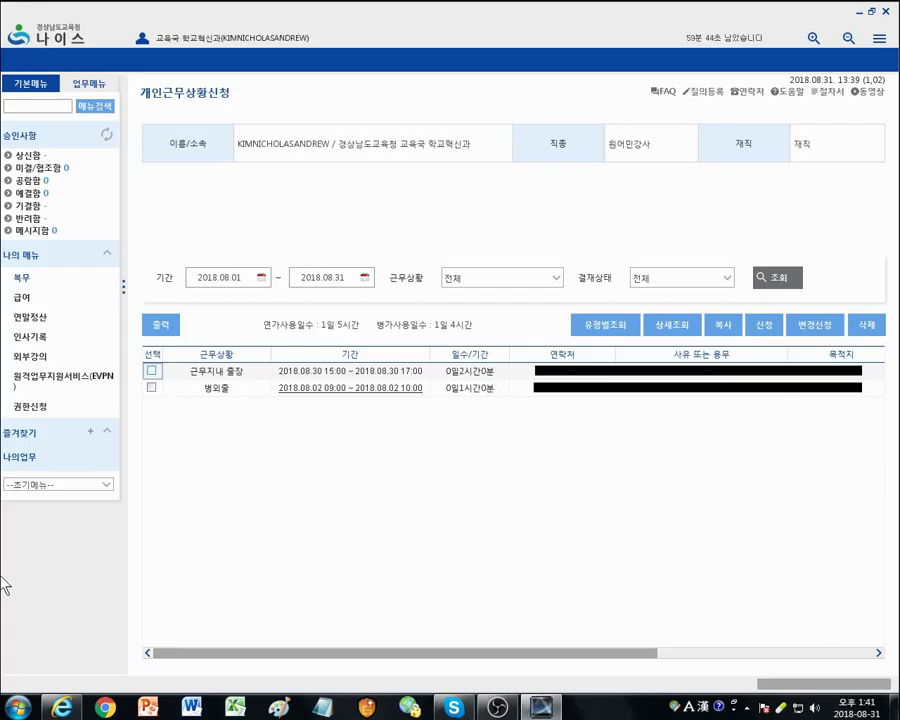
Step: Reopen 개인근무상황신청 from 복무 and start a new request typed as 병가 (sick leave)
click(21, 279)
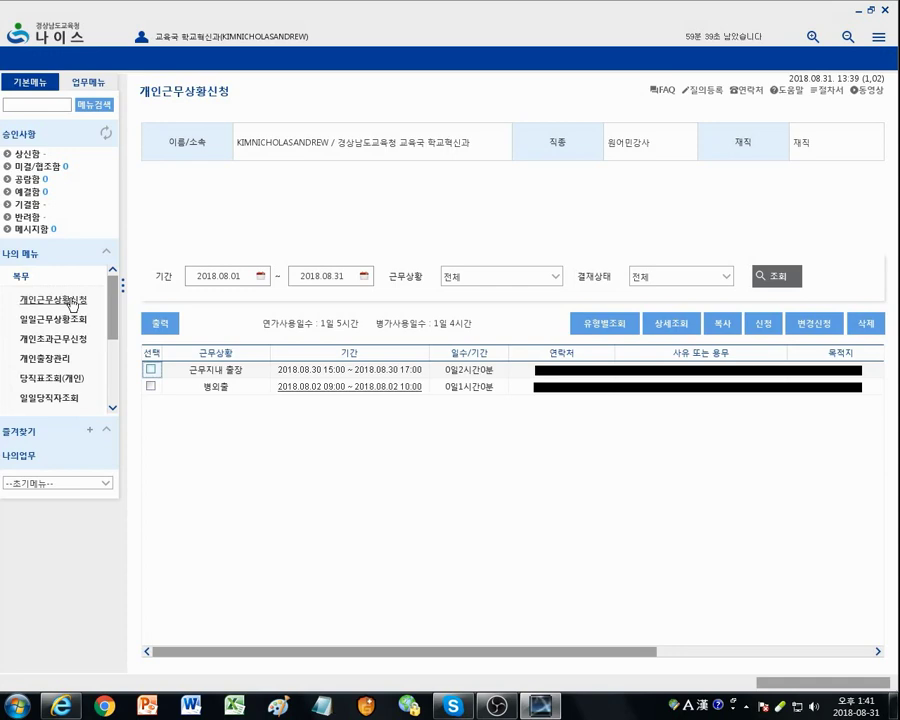
click(72, 304)
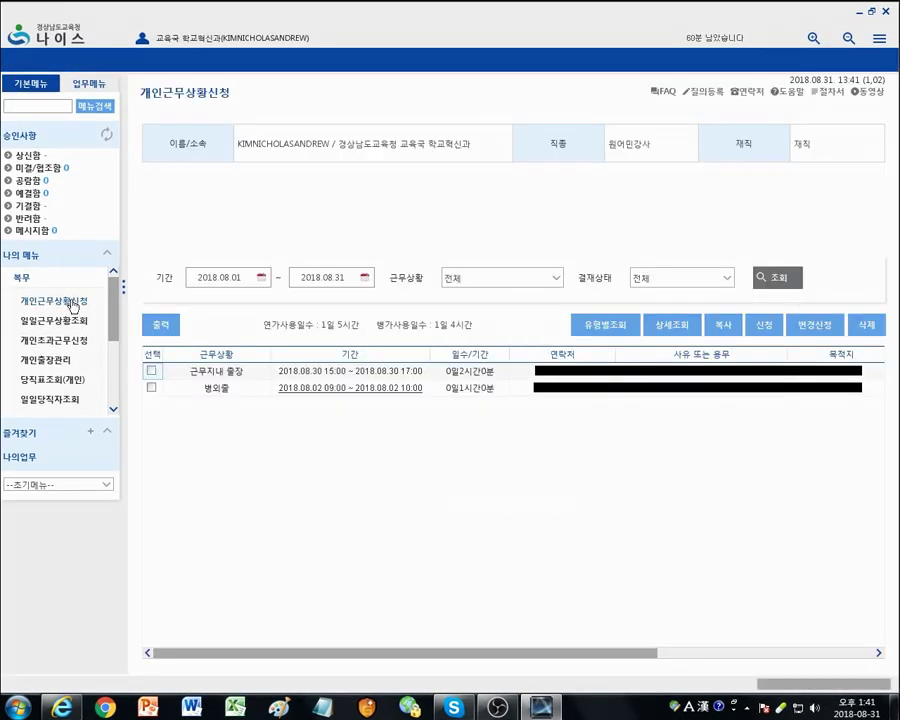
click(764, 327)
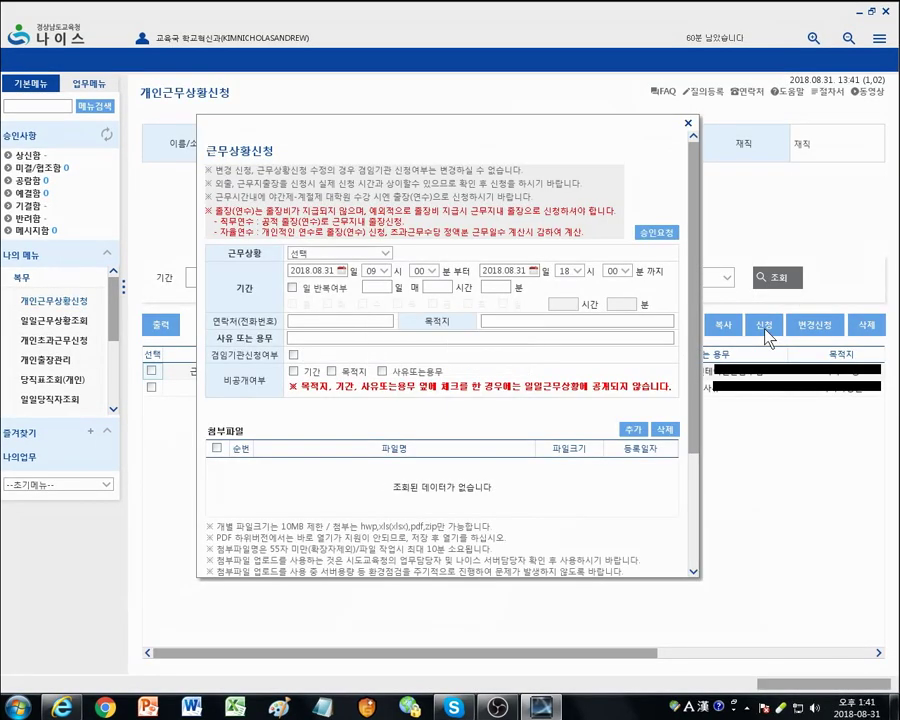
click(380, 253)
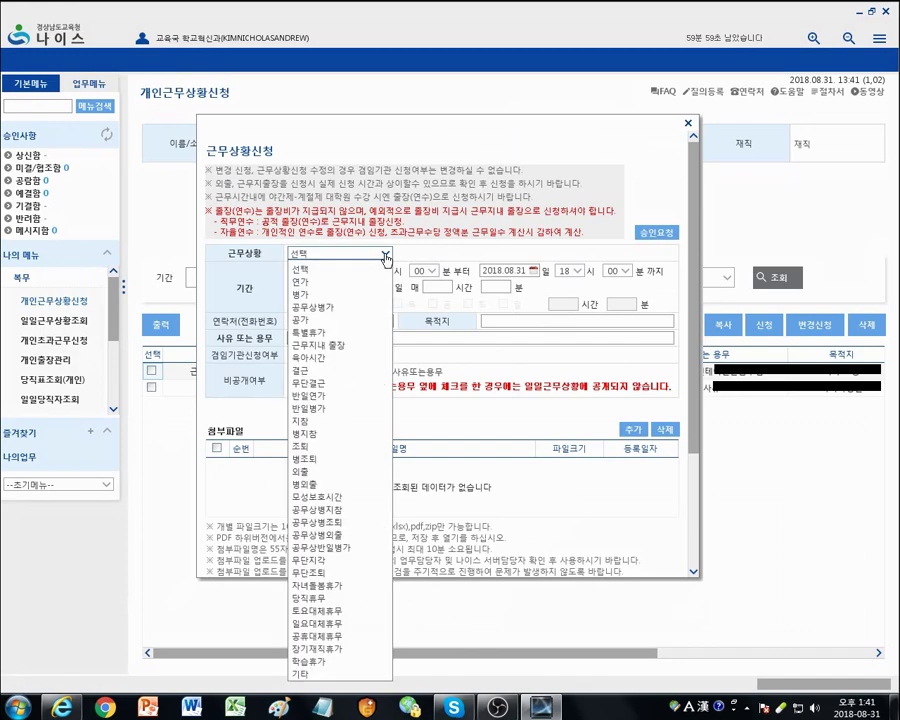
click(330, 294)
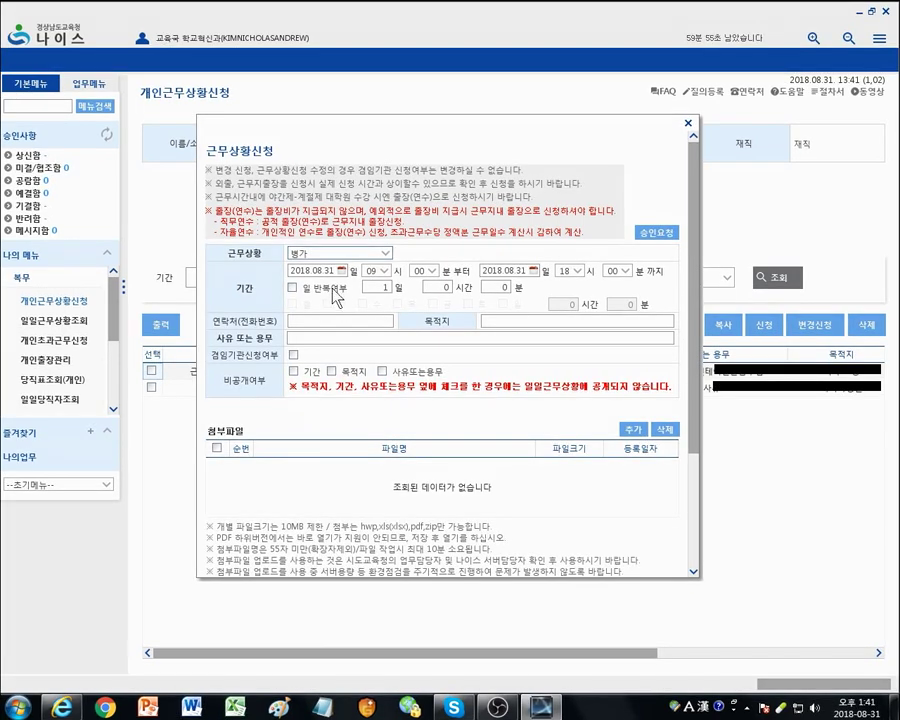
Step: Set both the start and end dates of the sick leave to 2018.09.06
click(341, 270)
click(420, 289)
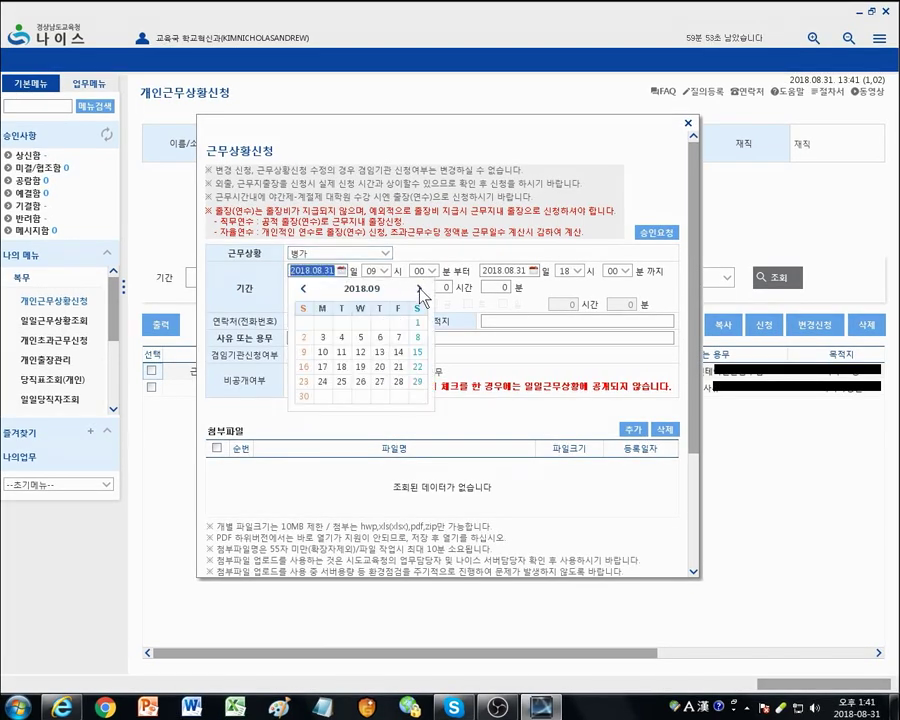
click(380, 338)
click(525, 272)
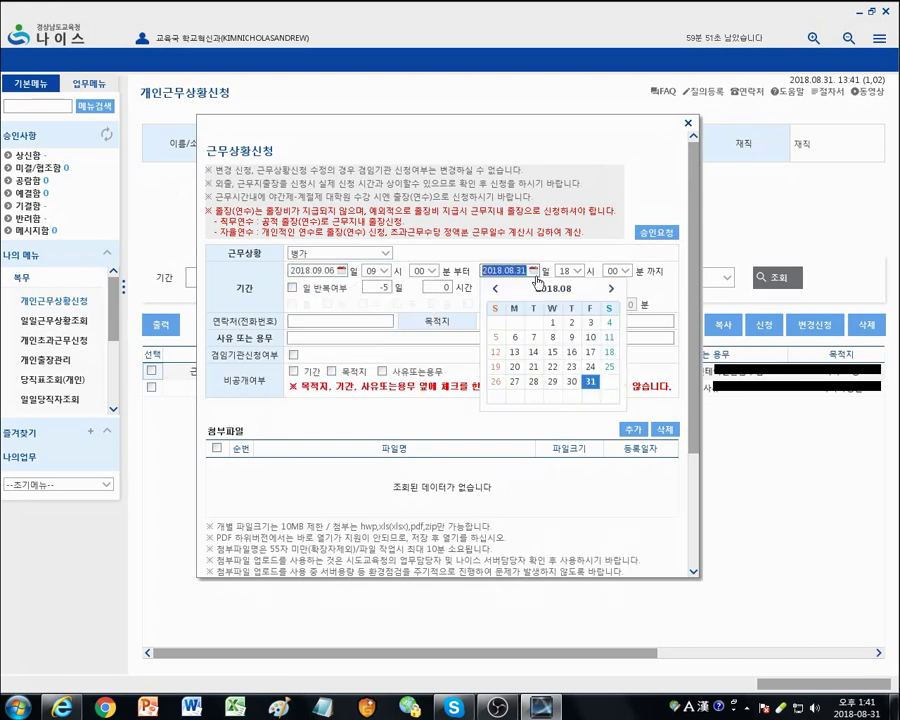
click(611, 288)
click(571, 338)
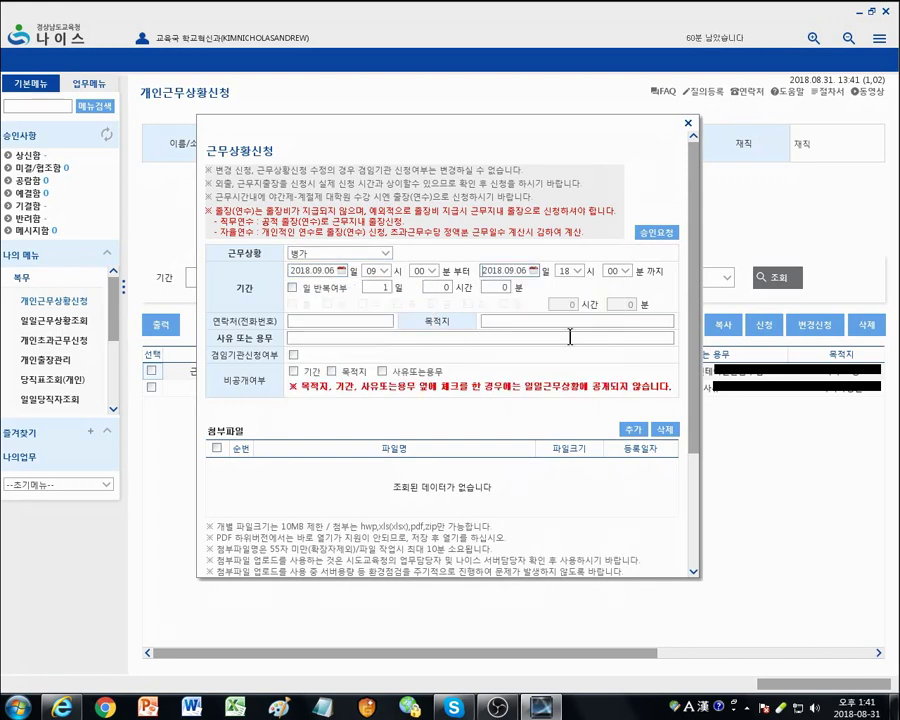
Step: Enter the contact phone number, destination '집, 병원', and reason '감기'
click(350, 318)
text(010-0000-000)
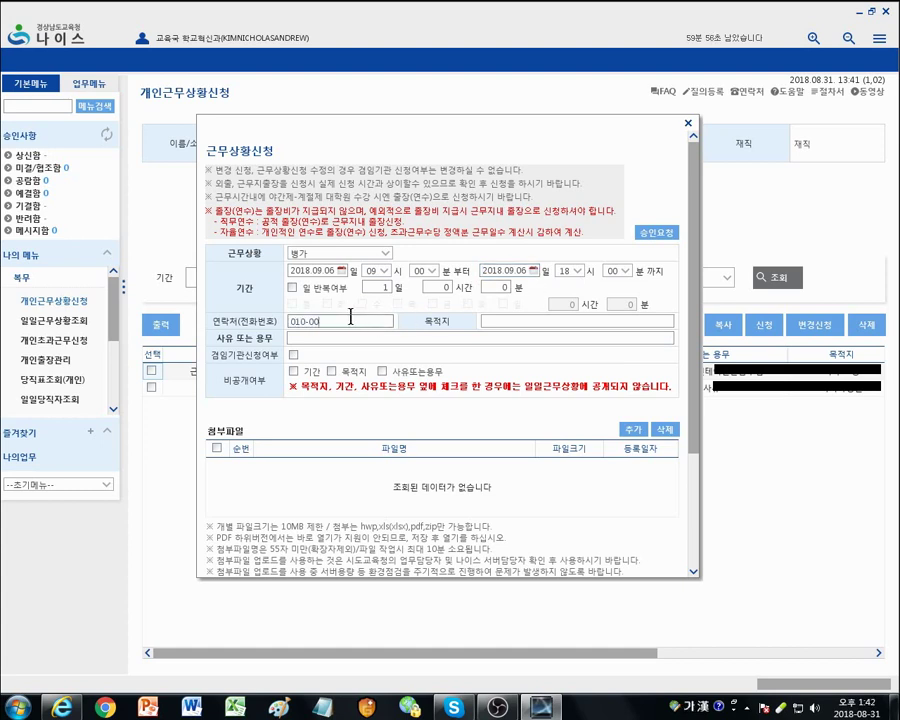
text(0)
key(Tab)
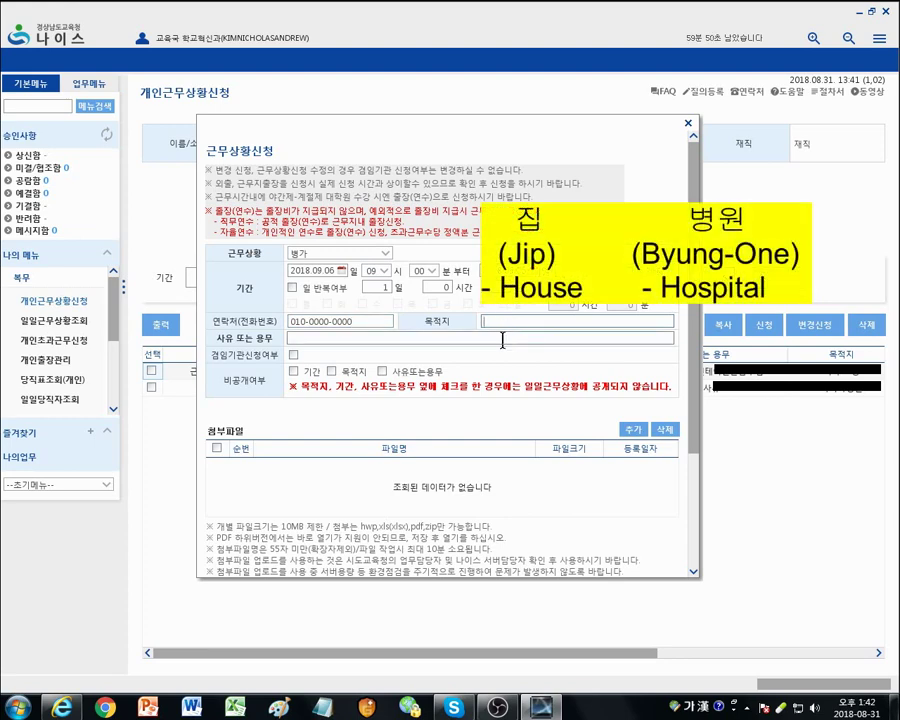
text(집, 병원)
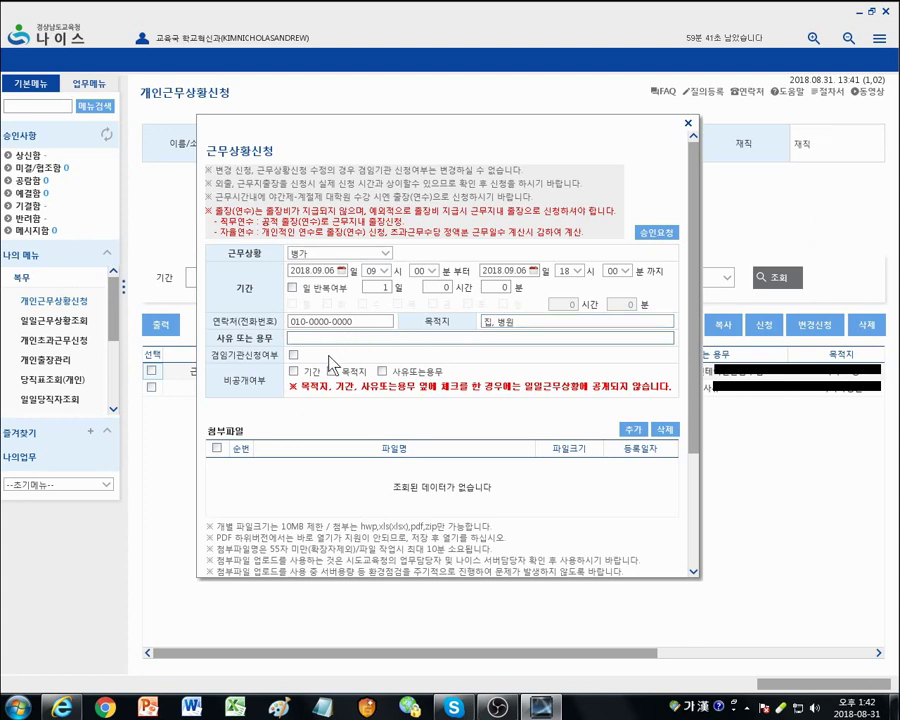
key(Tab)
text(ㄱ감기)
Step: Replace the sick-leave reason with 'Flu' and request approval
key(BackSpace)
key(BackSpace)
key(BackSpace)
key(BackSpace)
key(BackSpace)
key(BackSpace)
key(BackSpace)
key(Hangul)
text(Flu)
click(658, 237)
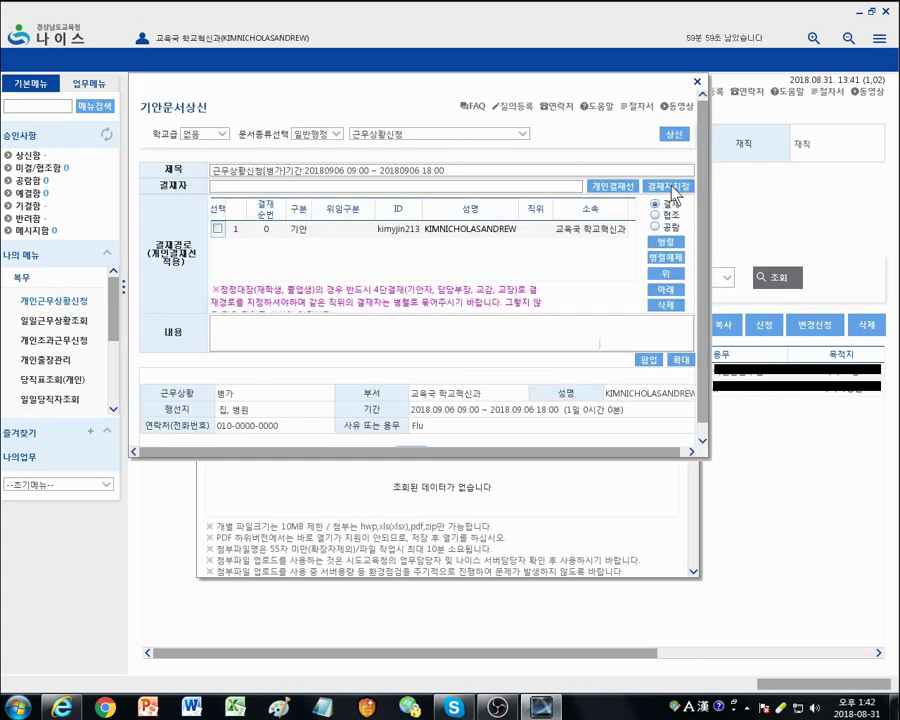
Step: Assign three approvers in 결재자지정 by searching their surnames
click(669, 187)
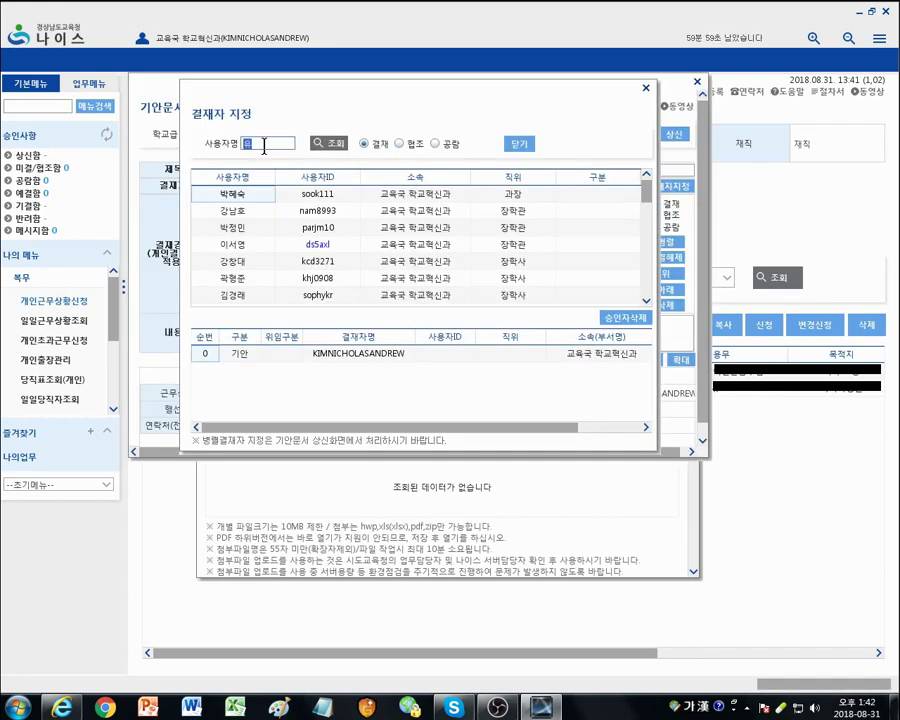
text(김)
key(Return)
double_click(238, 253)
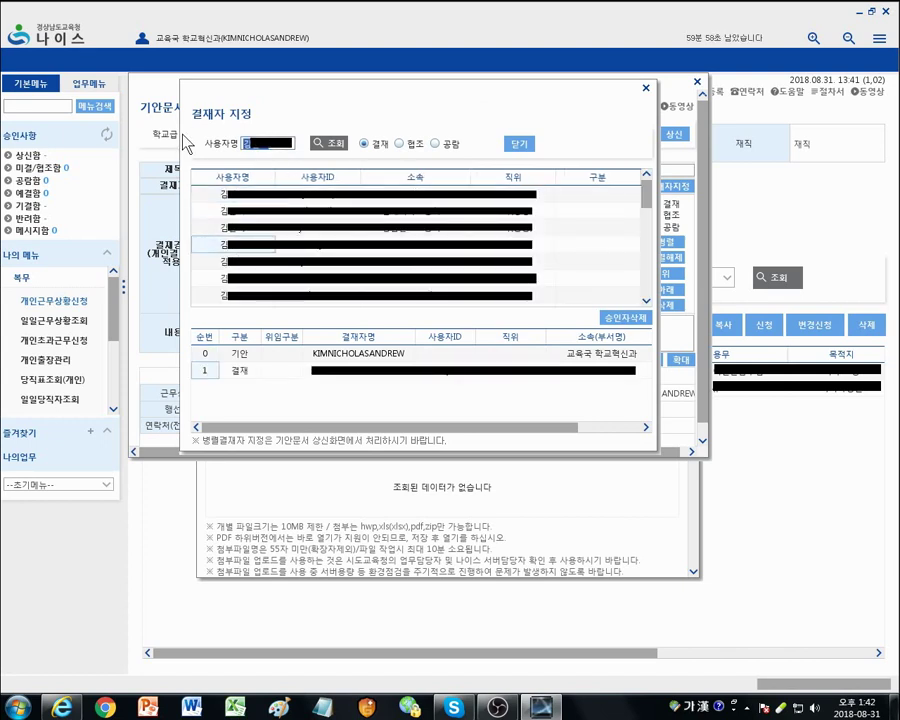
text(오)
key(Return)
text(정)
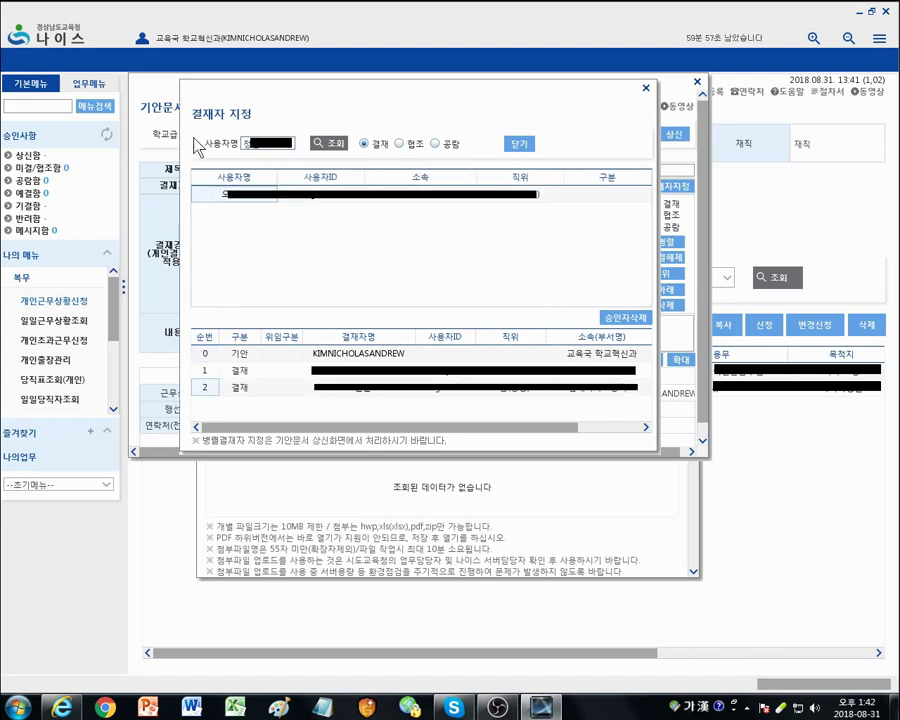
key(Return)
double_click(238, 195)
Step: Close the approver picker, submit the 병가 draft with 상신, and confirm
click(520, 143)
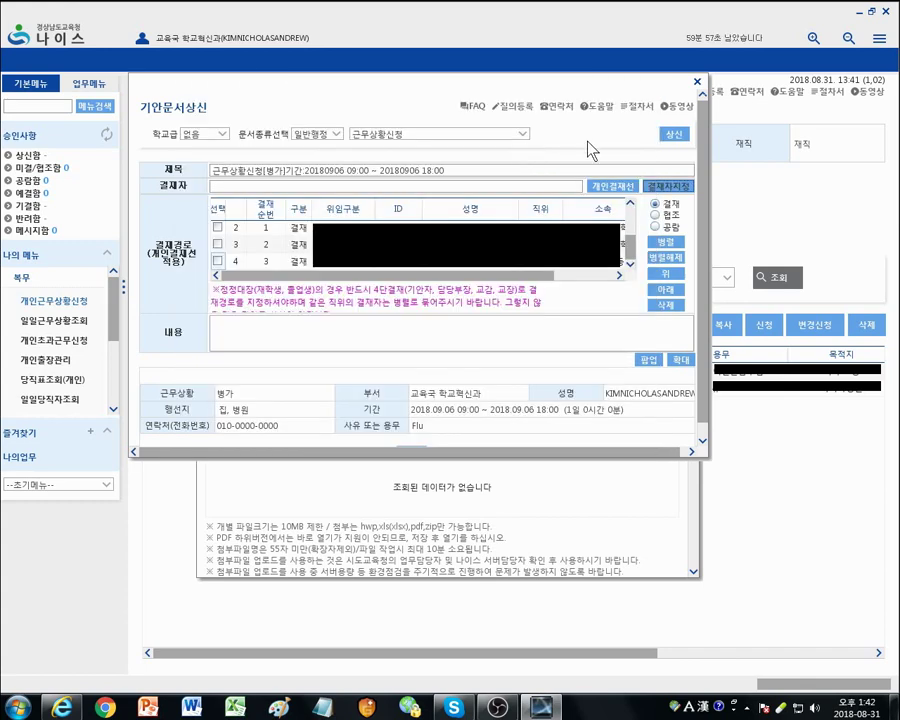
click(674, 134)
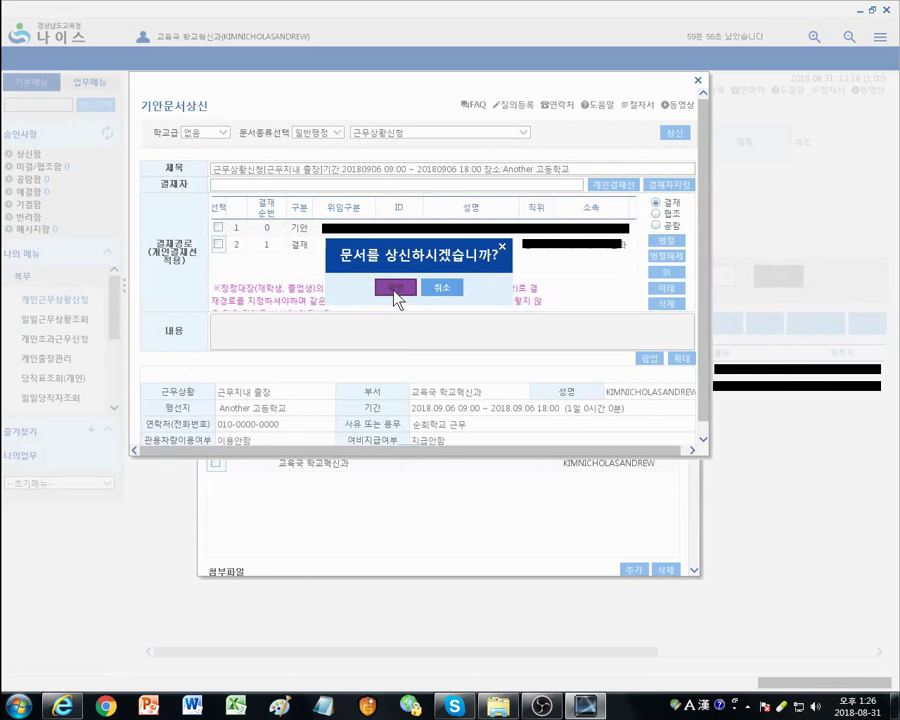
click(396, 287)
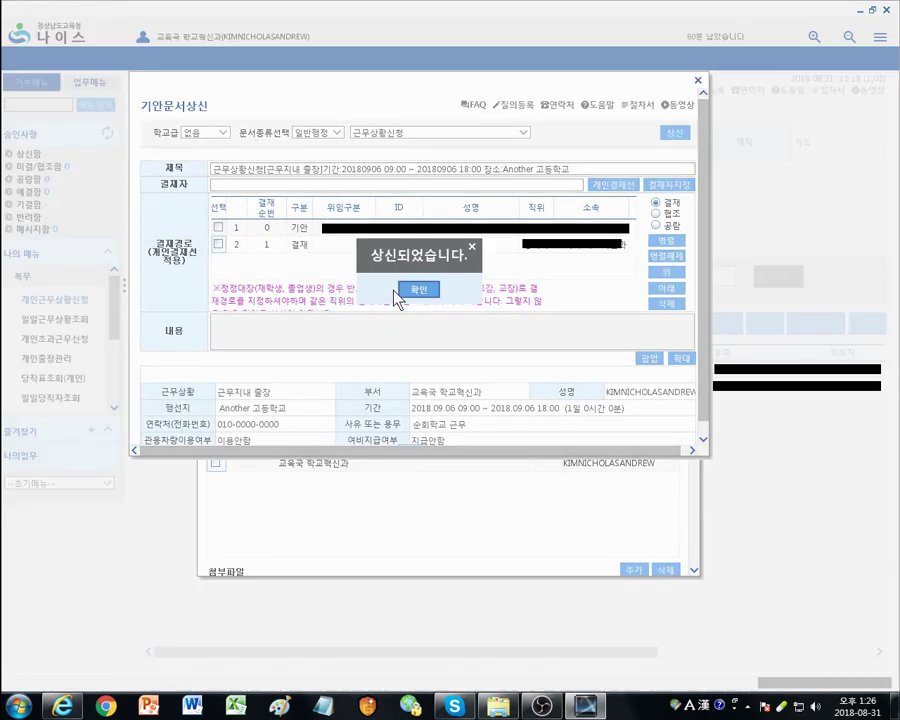
click(417, 290)
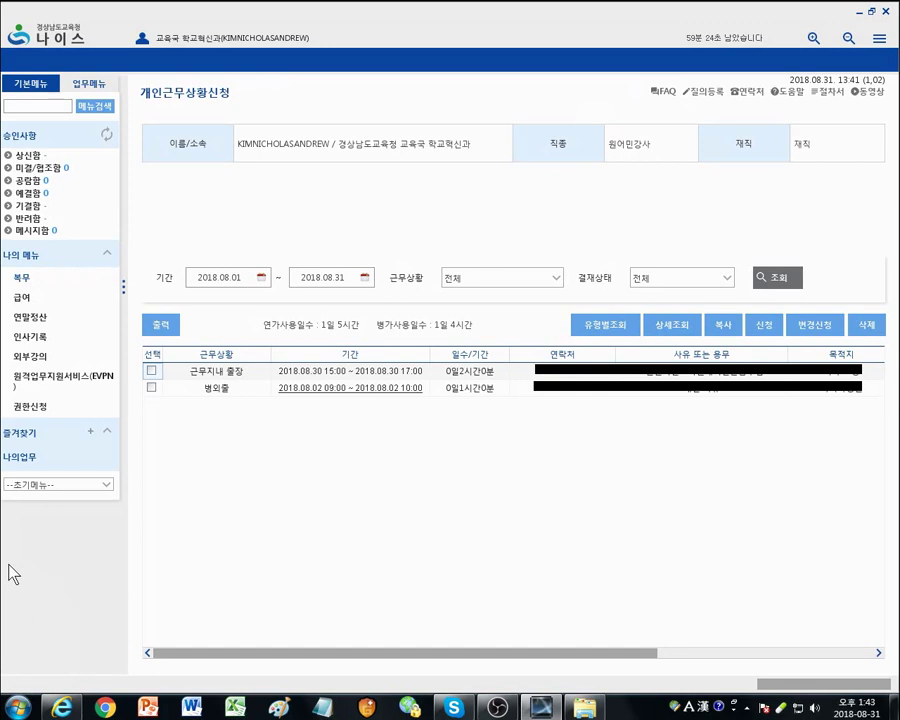
Step: Reopen 개인근무상황신청 under 복무 and bring up a blank request form
click(23, 281)
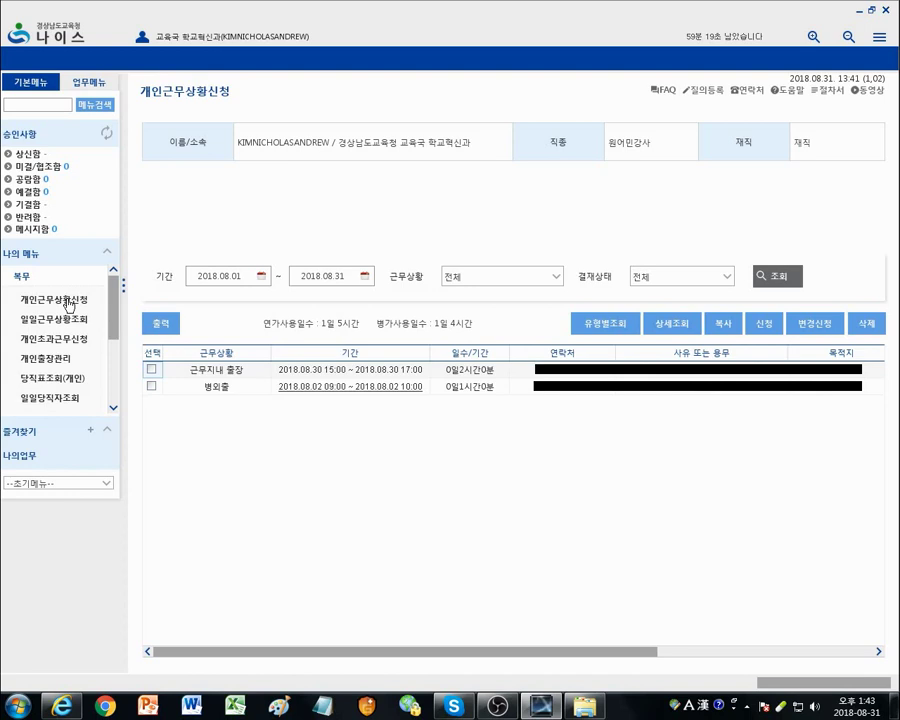
click(68, 301)
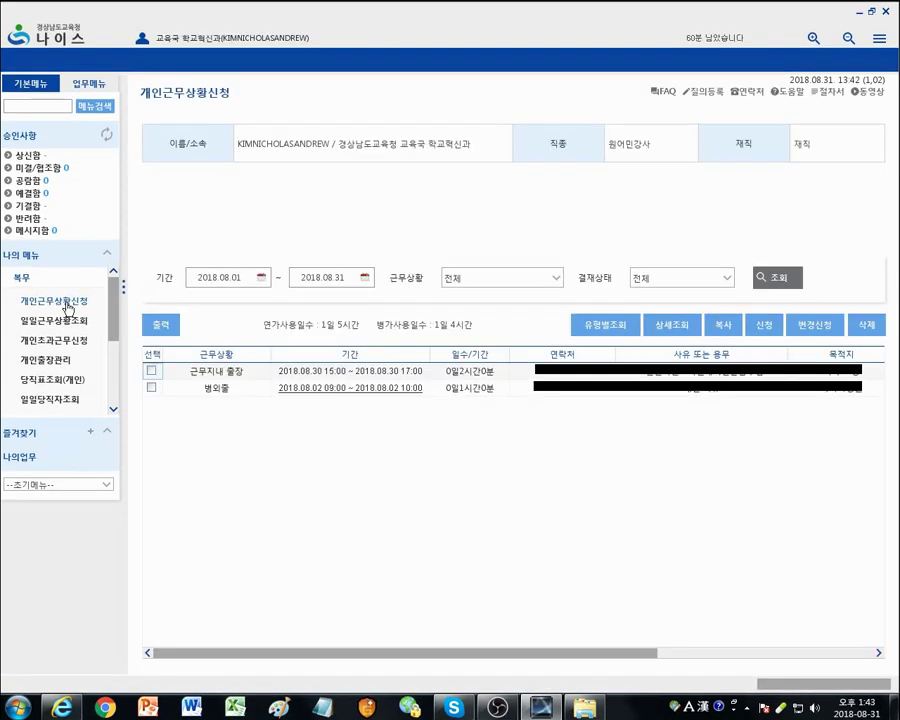
click(765, 326)
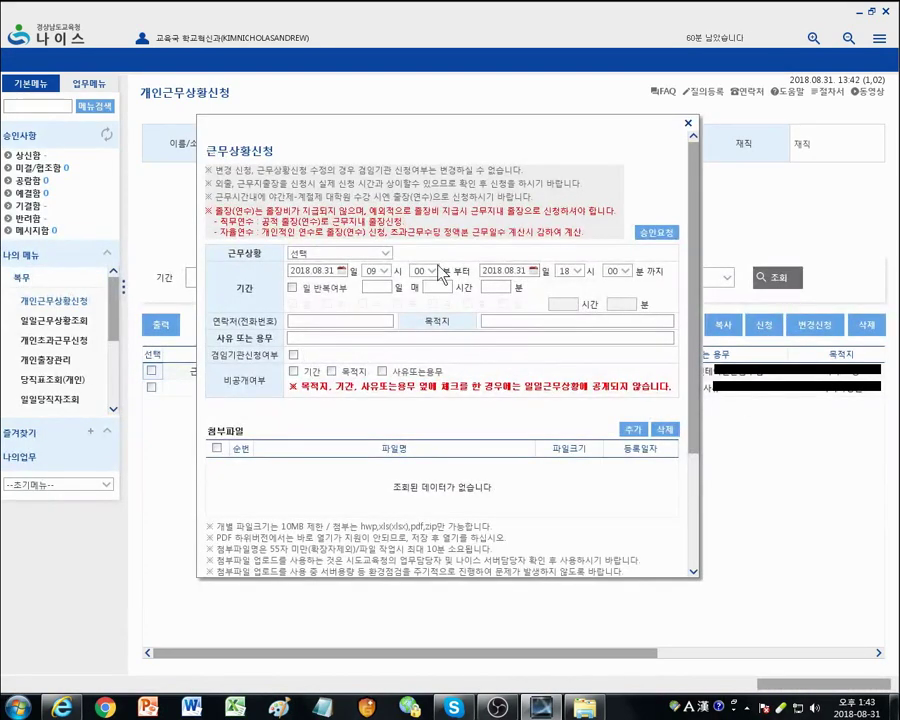
Step: Make the request a 조퇴 (early leave) on 2018.09.06 for both start and end dates
click(381, 256)
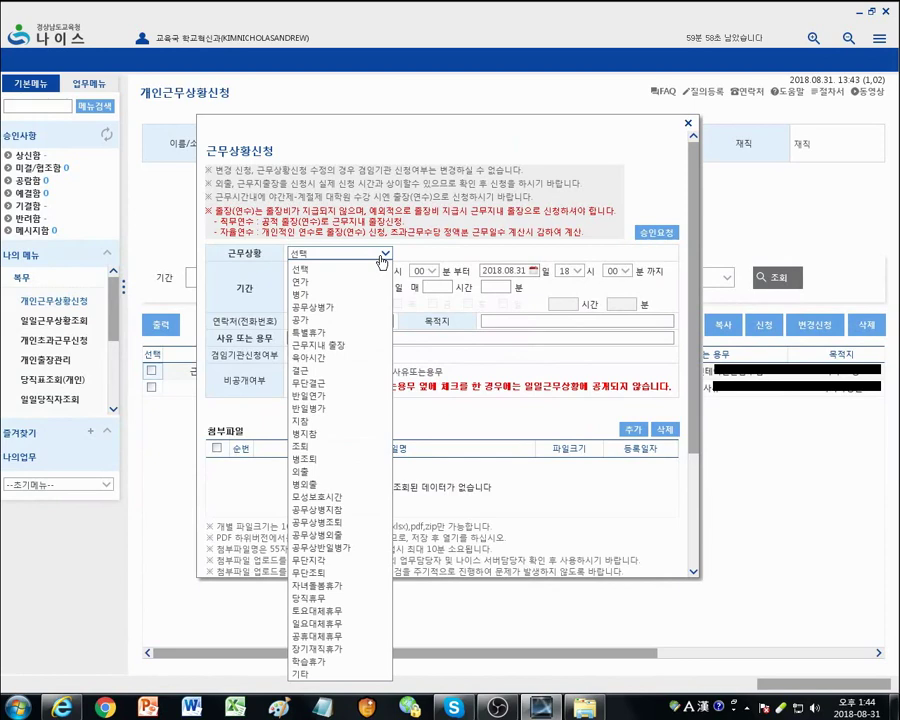
click(339, 451)
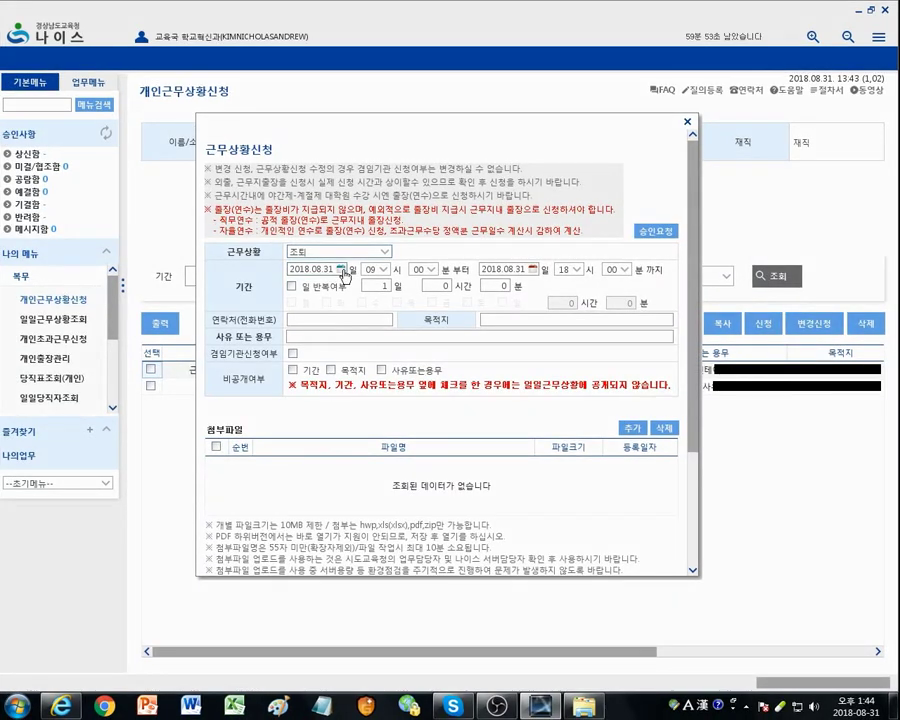
click(343, 272)
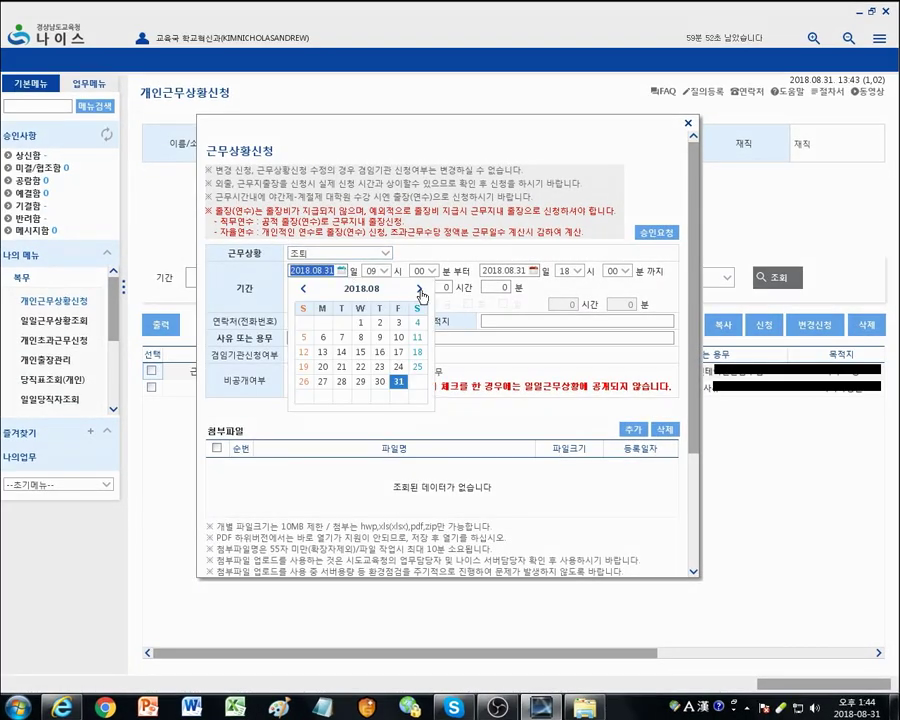
click(420, 292)
click(382, 330)
click(534, 270)
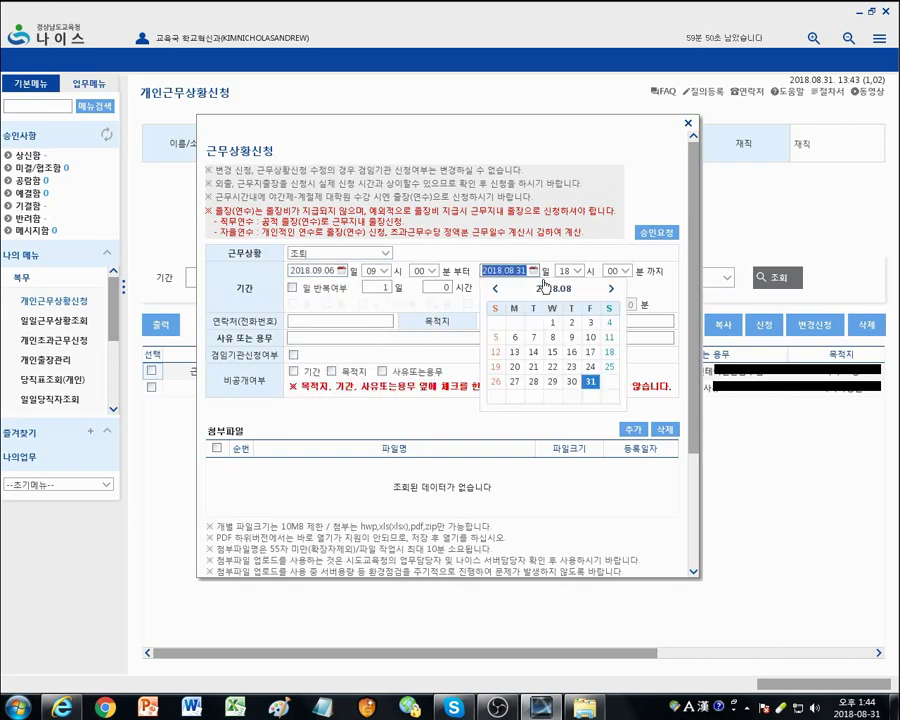
click(611, 288)
click(572, 337)
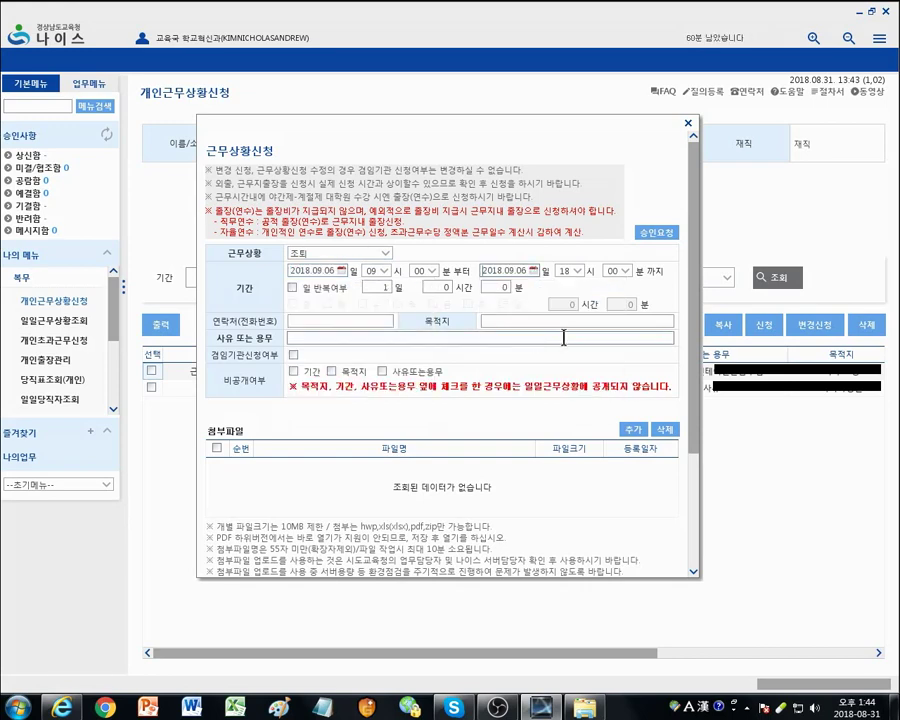
Step: Set the early leave from 13:00 to 17:00, giving a 4-hour duration
click(378, 271)
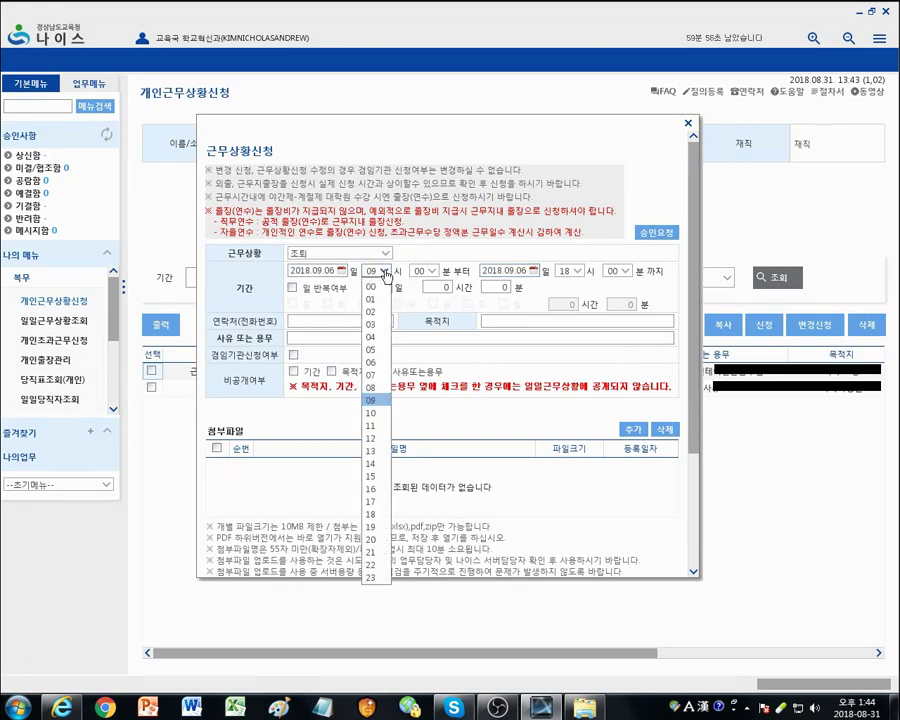
click(381, 453)
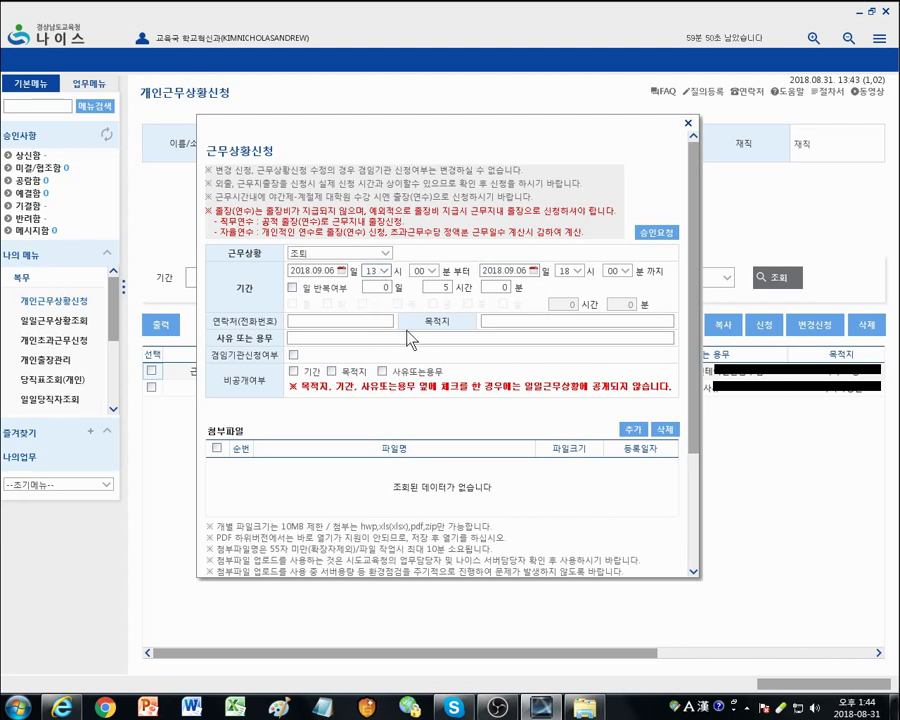
click(570, 271)
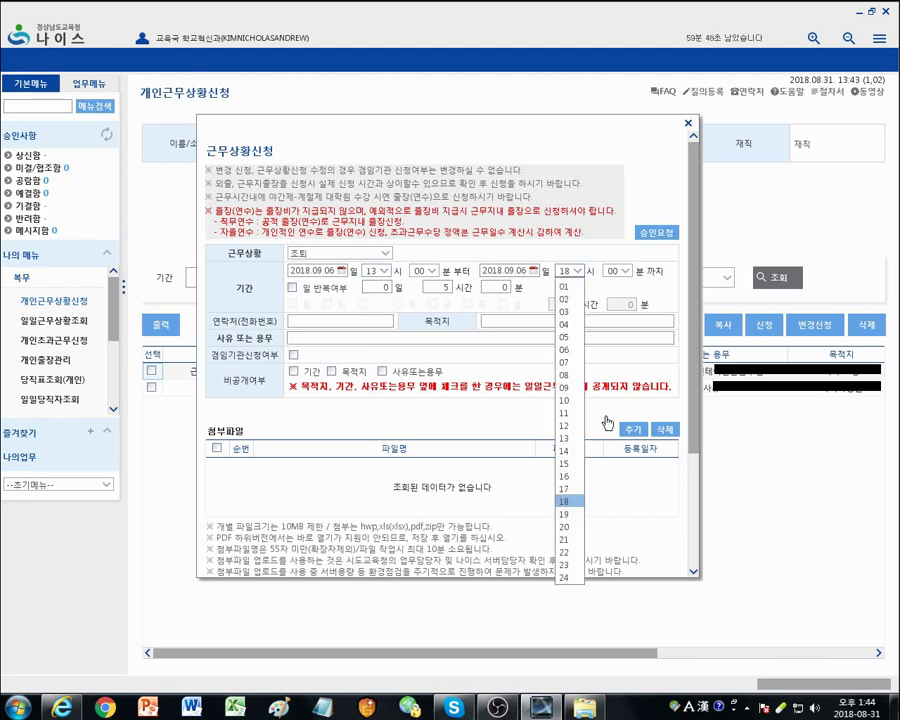
click(566, 488)
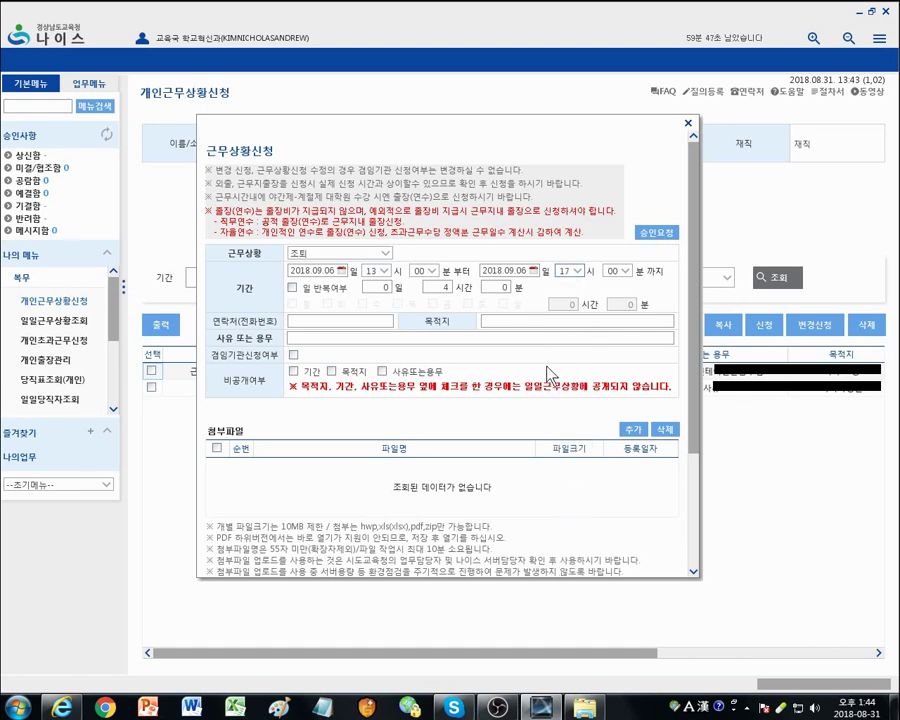
click(446, 291)
Step: Enter the contact phone number, destination '은행 Bank' and reason '개인 사유' on the early-leave request
click(329, 321)
text(010-00)
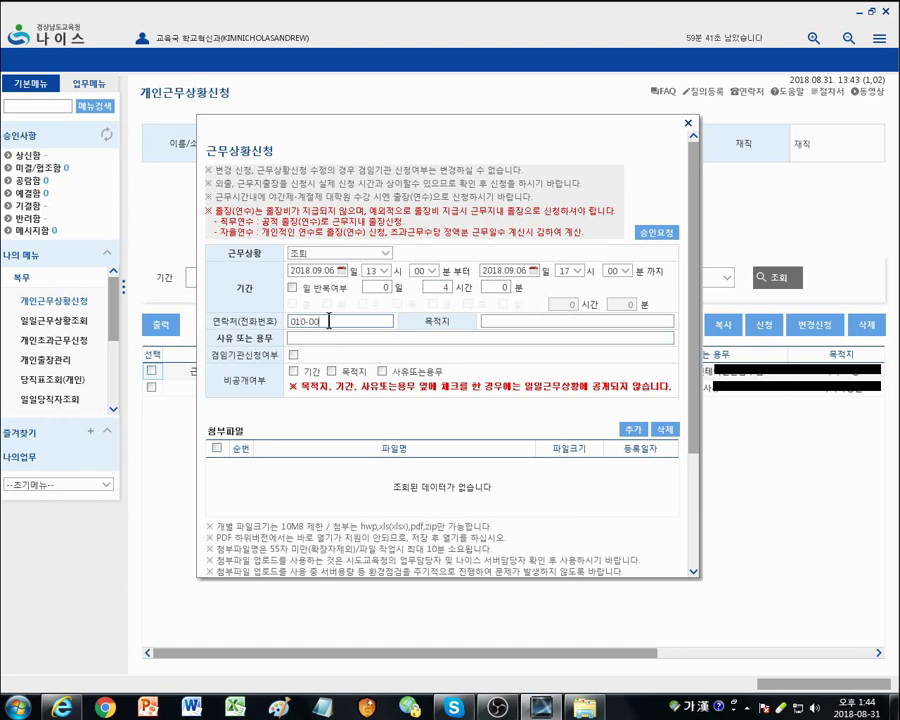
text(00-0000)
click(497, 321)
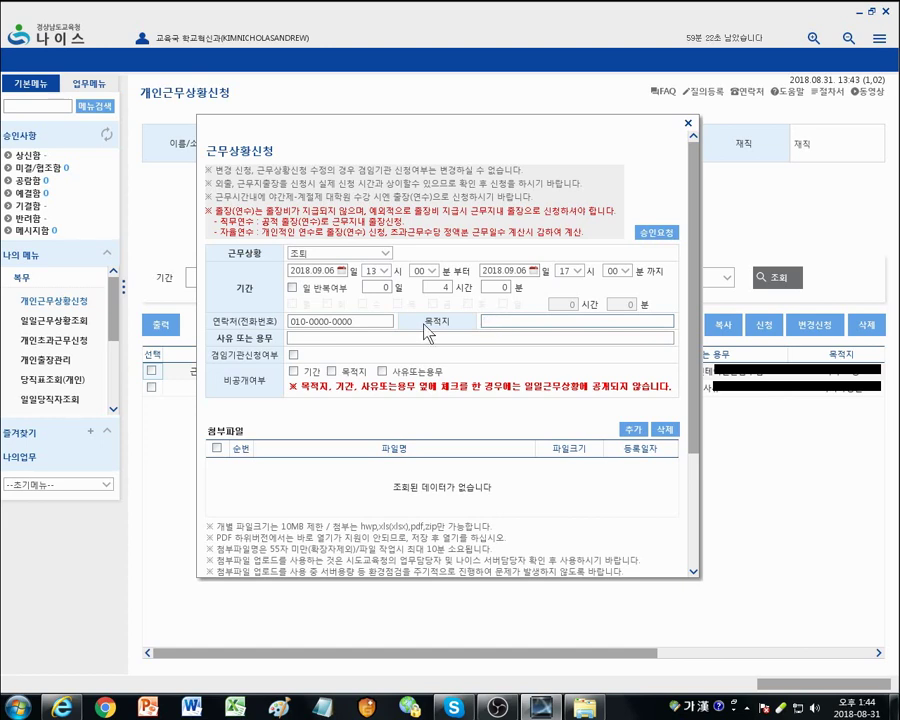
text(은행)
key(Hangul)
text(Bank)
key(Hangul)
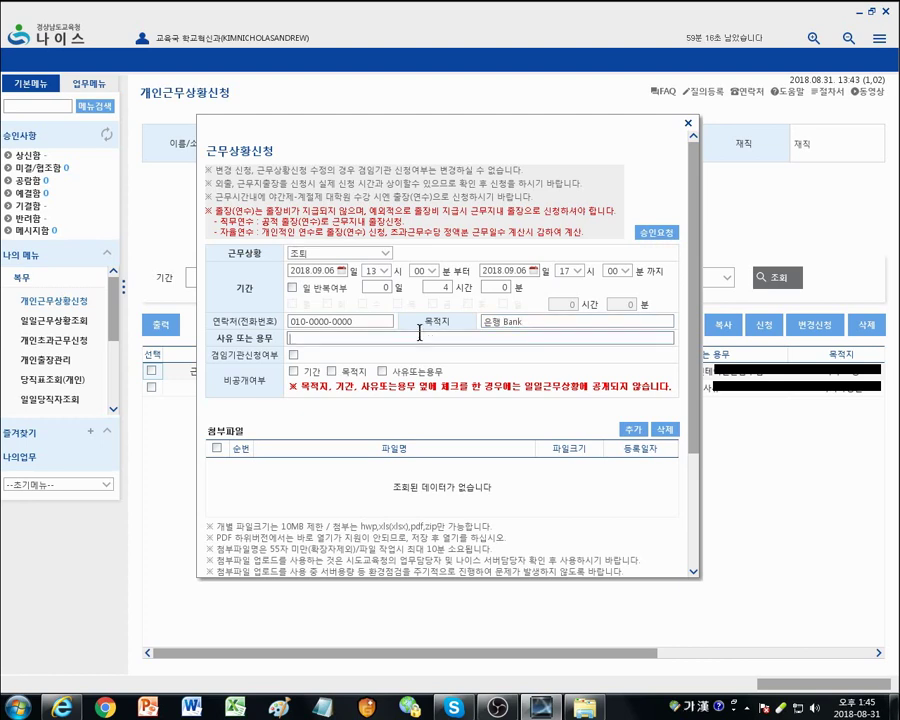
key(Hangul)
key(Hangul)
text(개인 사유)
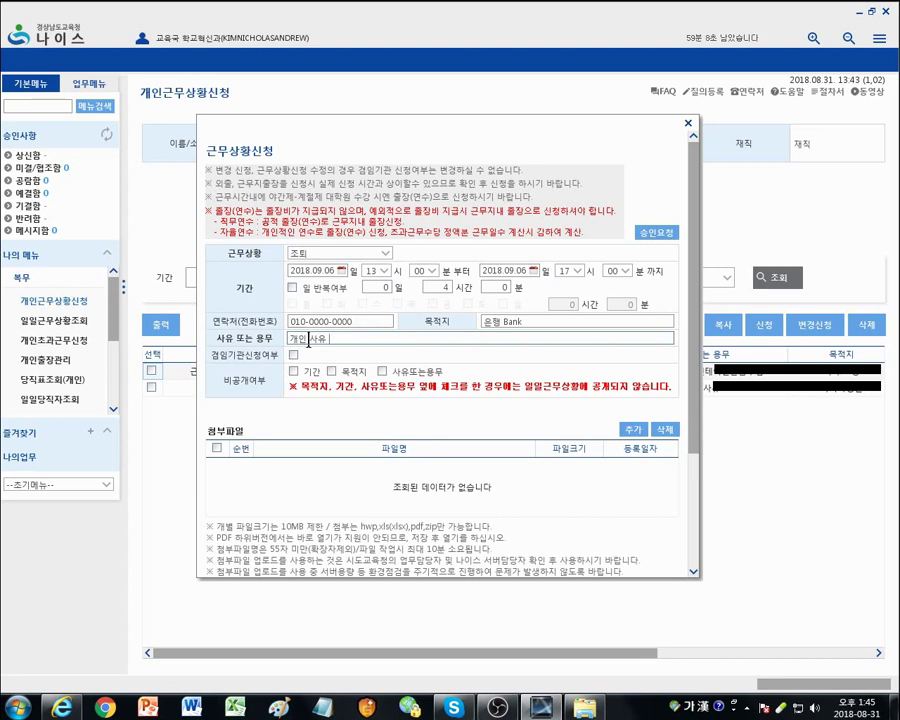
drag(288, 338, 327, 338)
click(326, 338)
Step: Request approval, add the approvers found by name search, then submit the early-leave draft and confirm
click(659, 233)
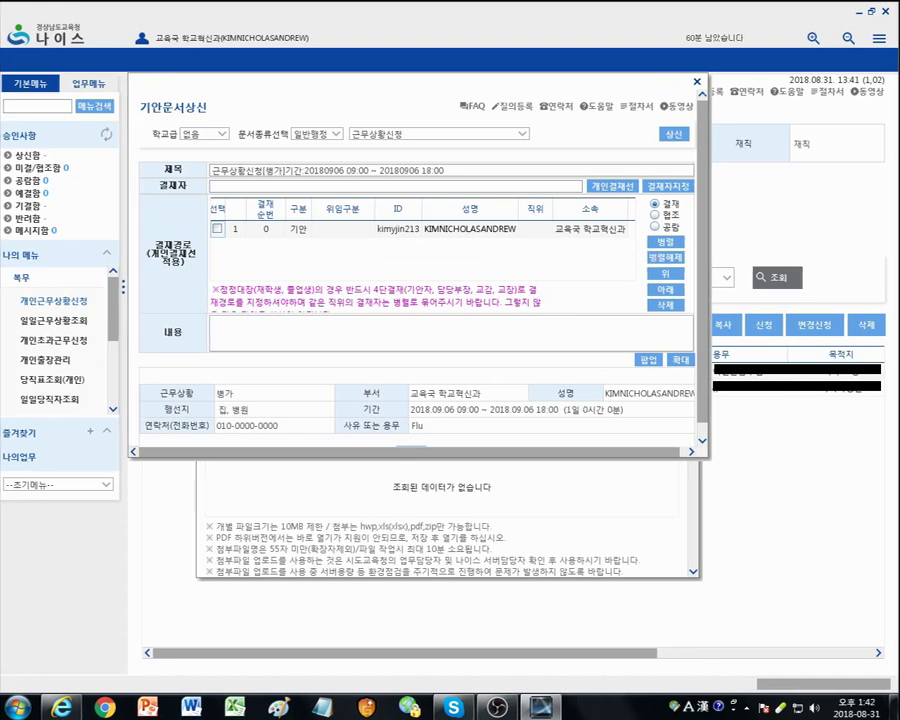
click(668, 188)
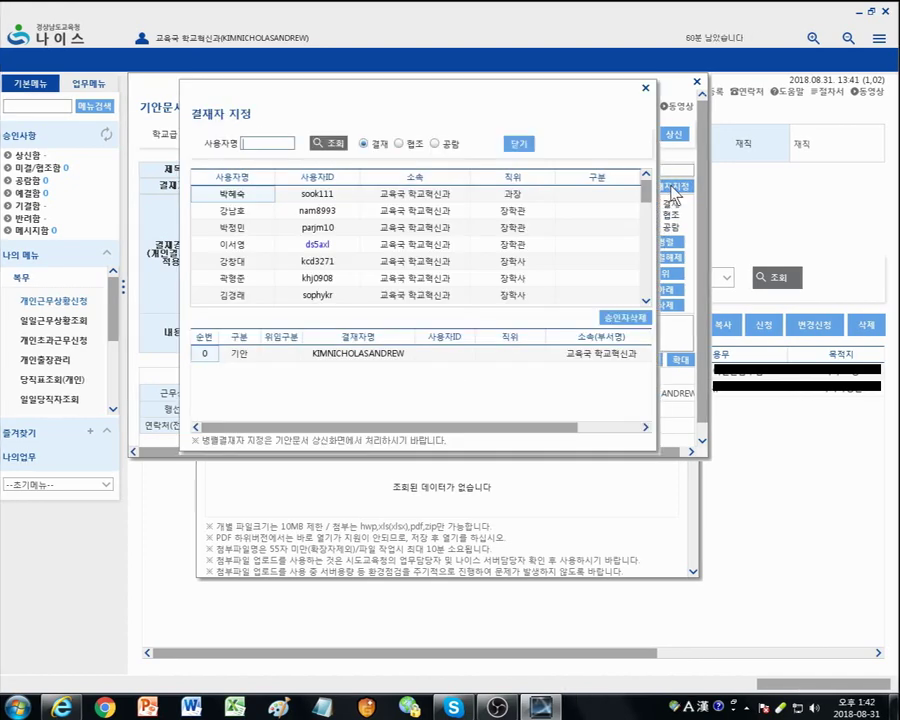
text(ㅇ)
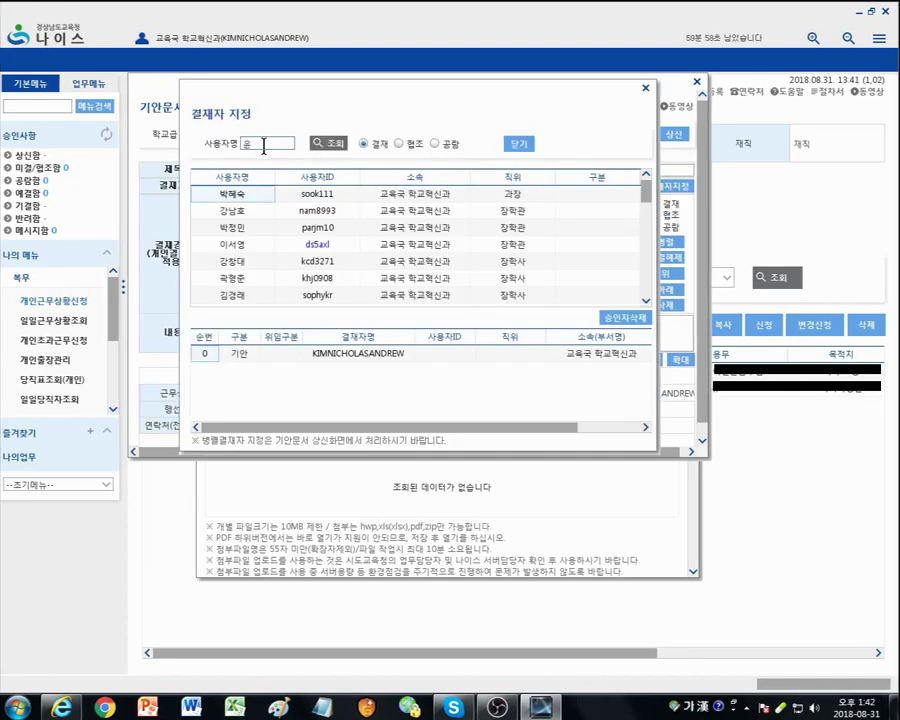
text(강)
key(Return)
double_click(214, 248)
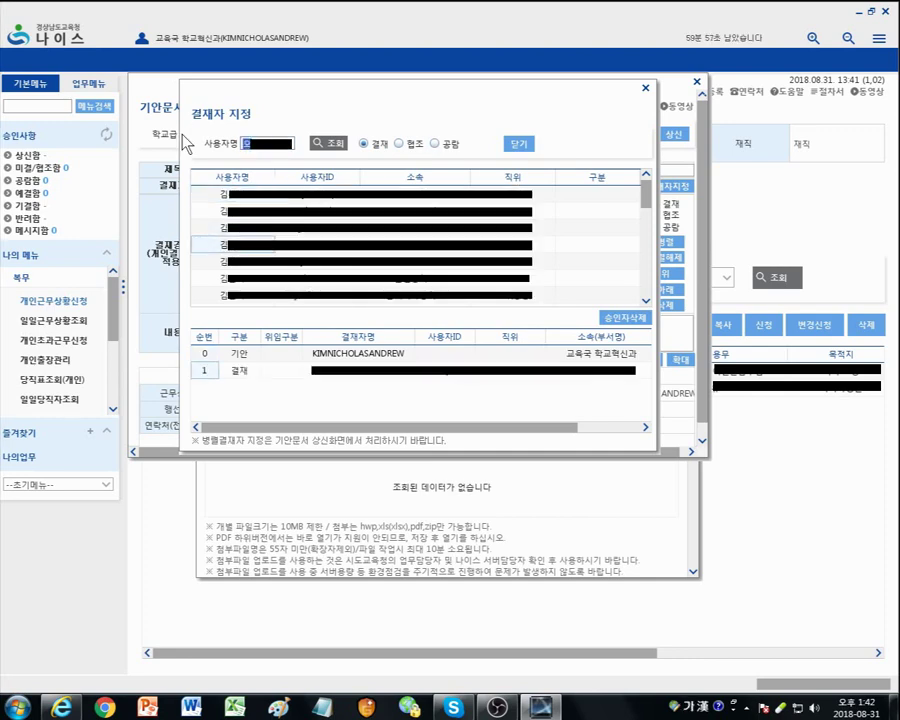
text(정)
key(Return)
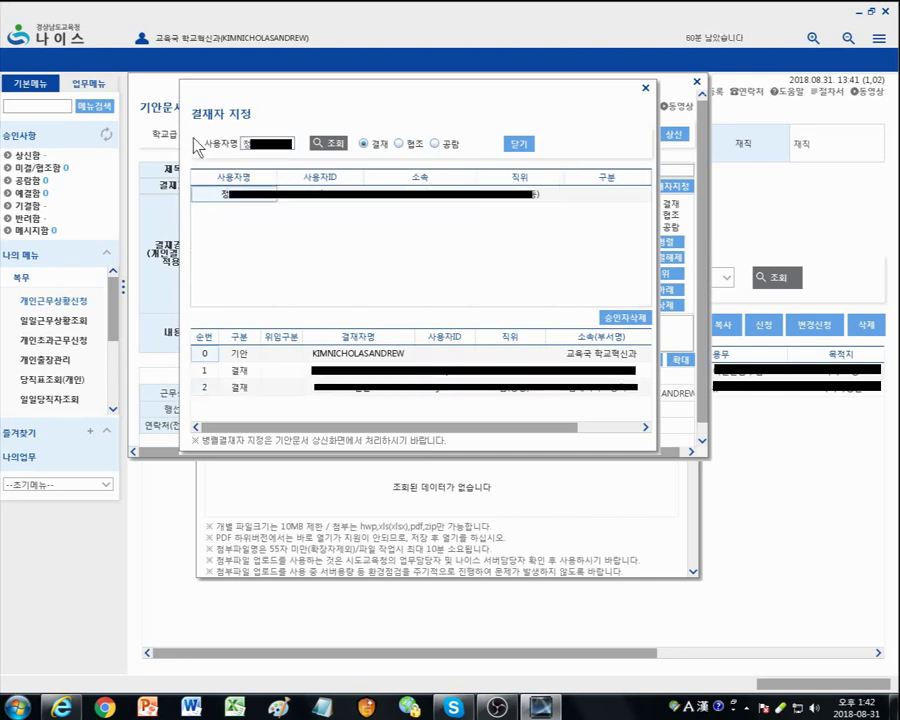
click(524, 143)
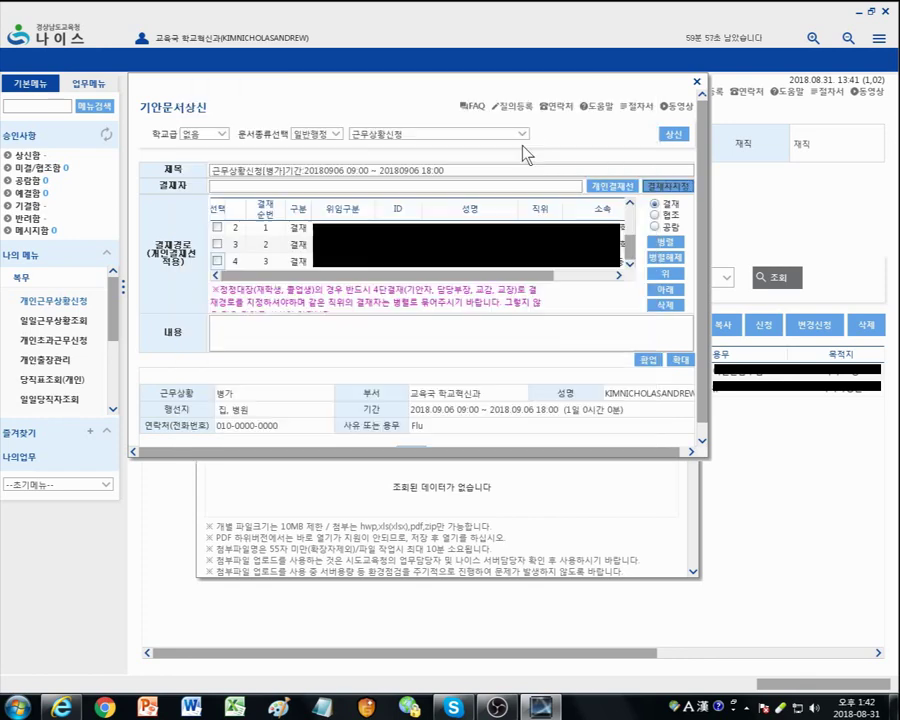
click(675, 136)
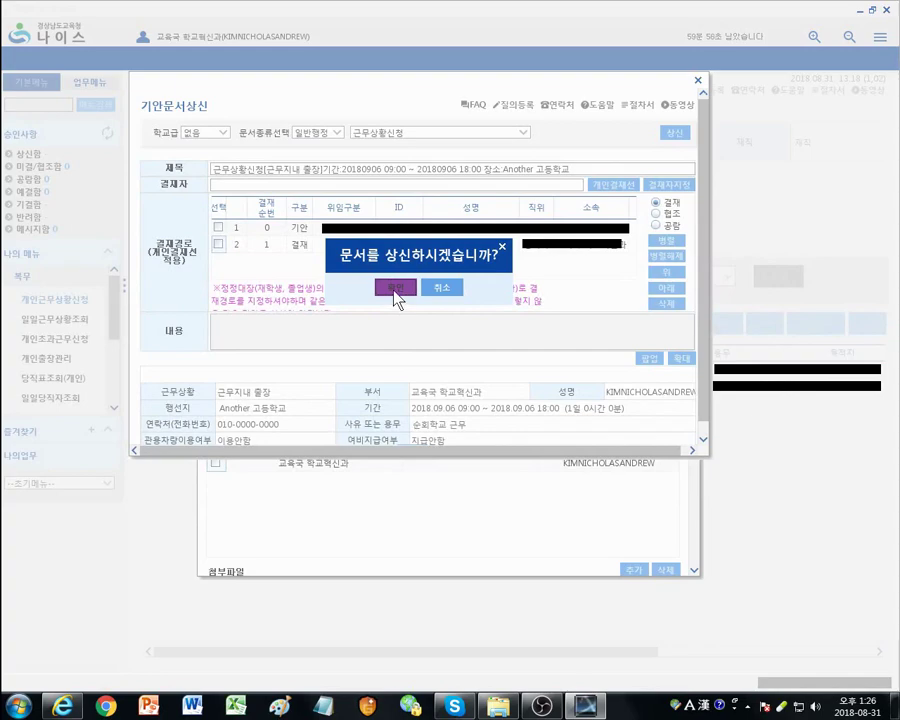
click(396, 290)
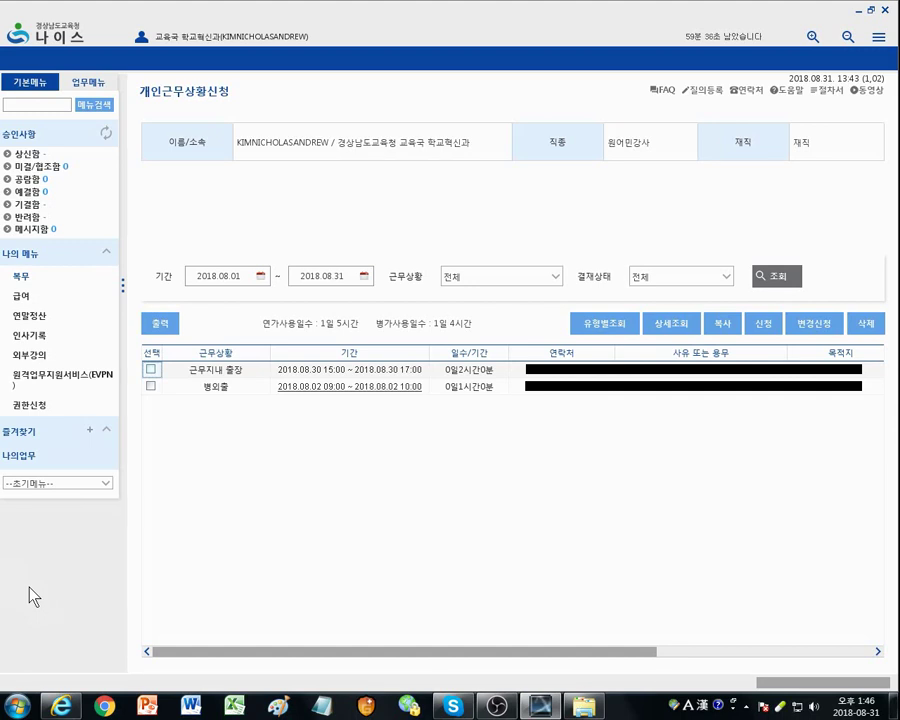
Step: Start a new personal work-status request of type 근무지내 출장
click(20, 278)
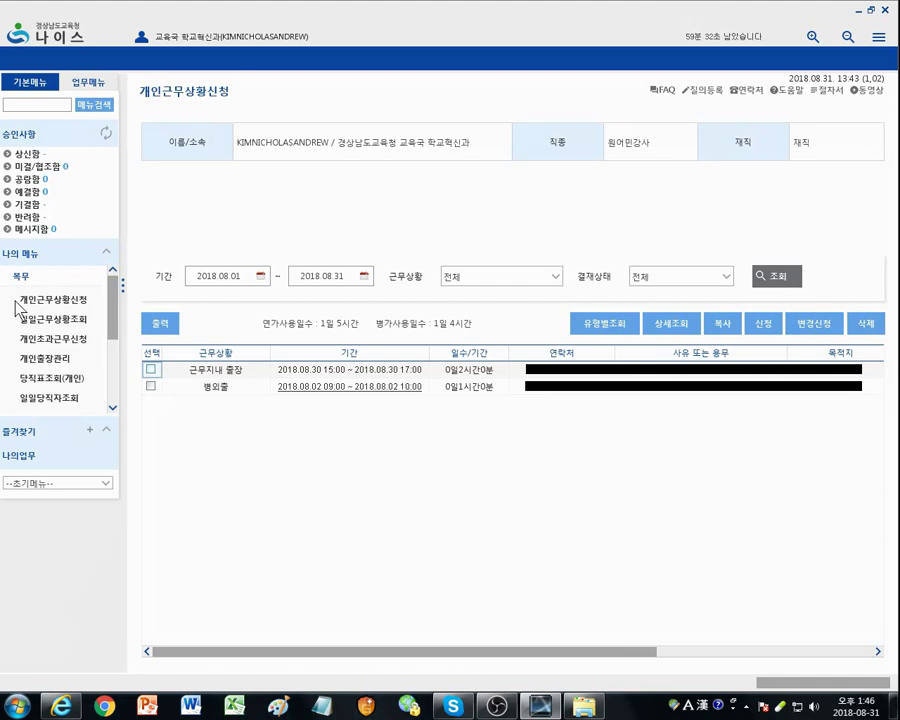
click(66, 303)
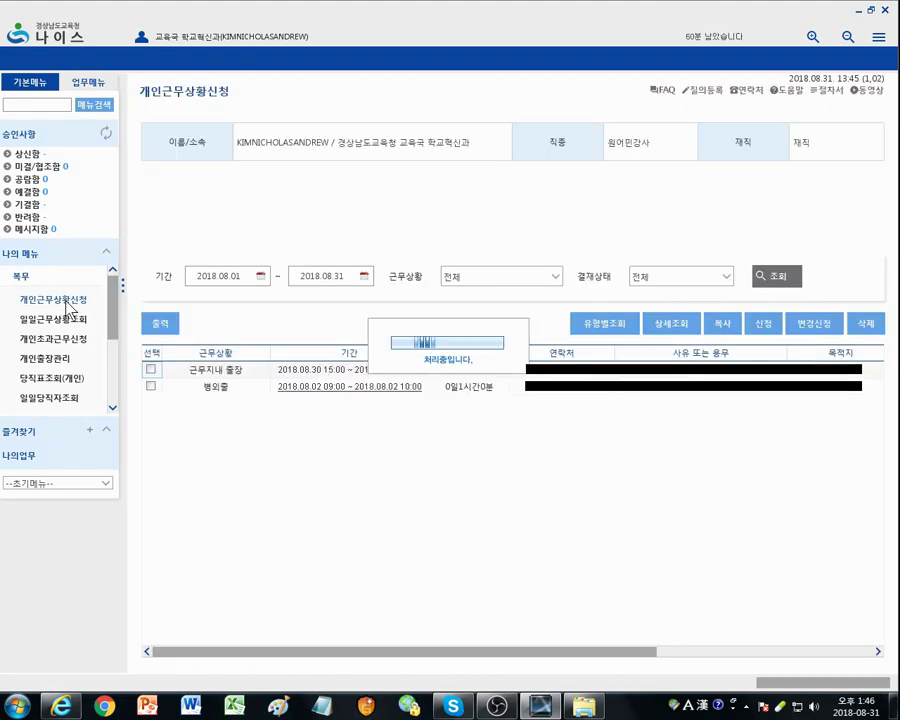
click(763, 324)
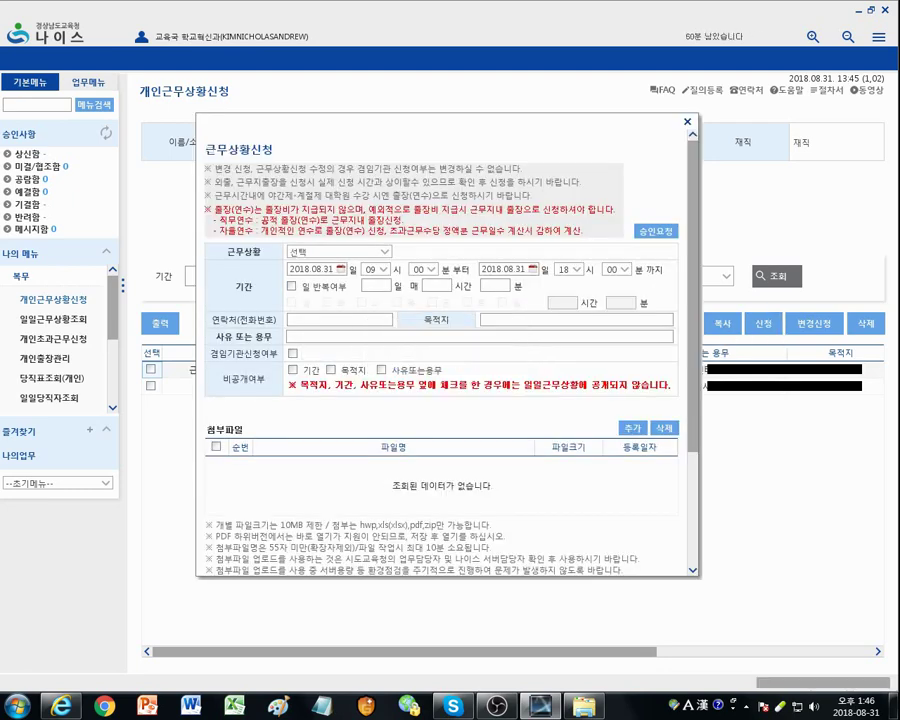
click(384, 252)
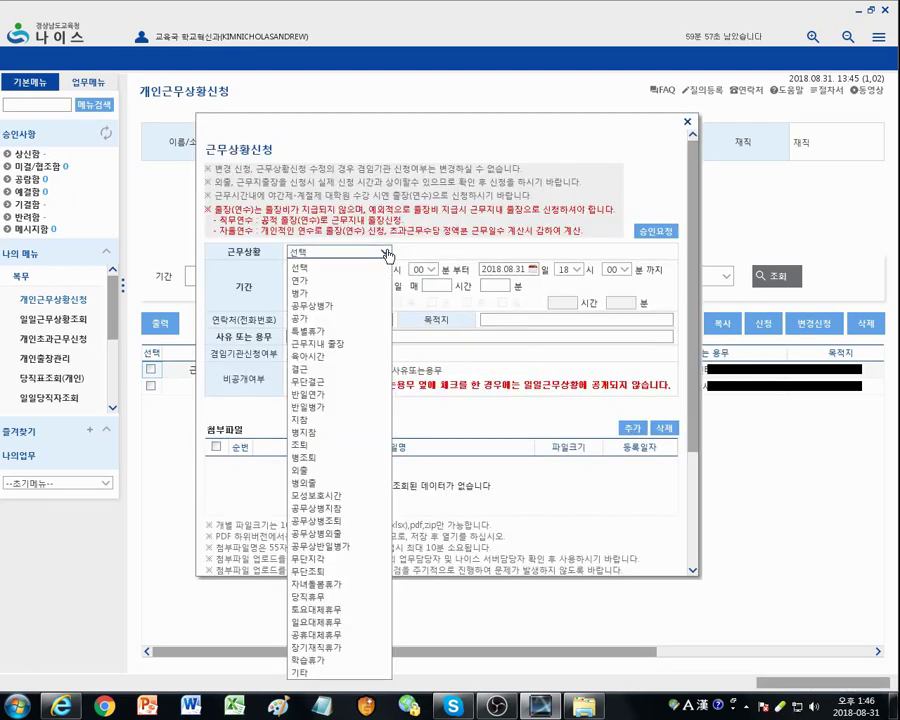
click(350, 344)
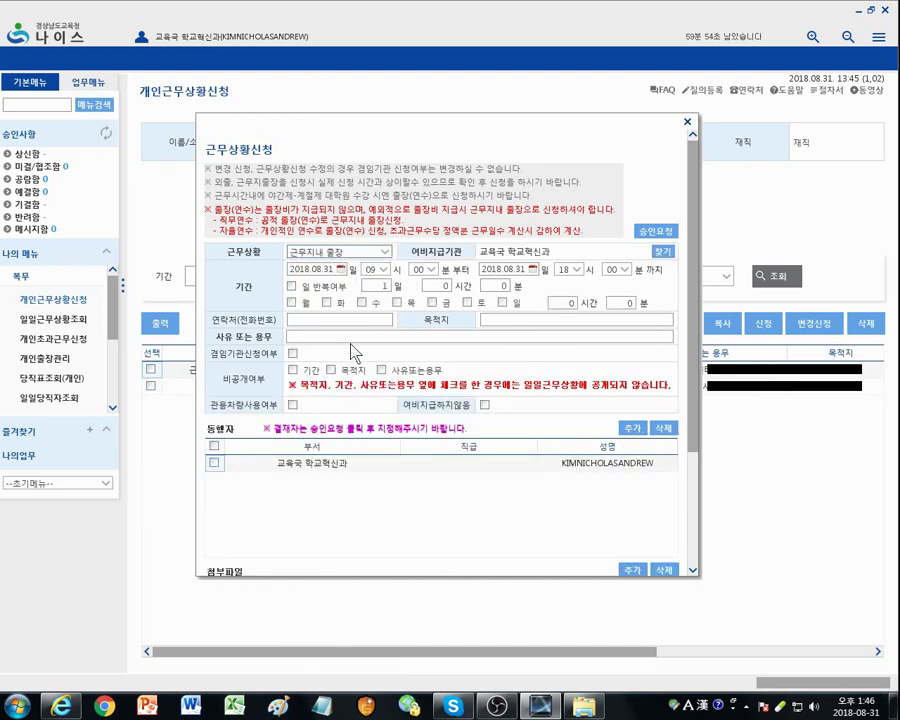
Step: Set the trip to 2018.09.06 from 15:00 to 17:00, a 2-hour duration
click(339, 270)
click(419, 287)
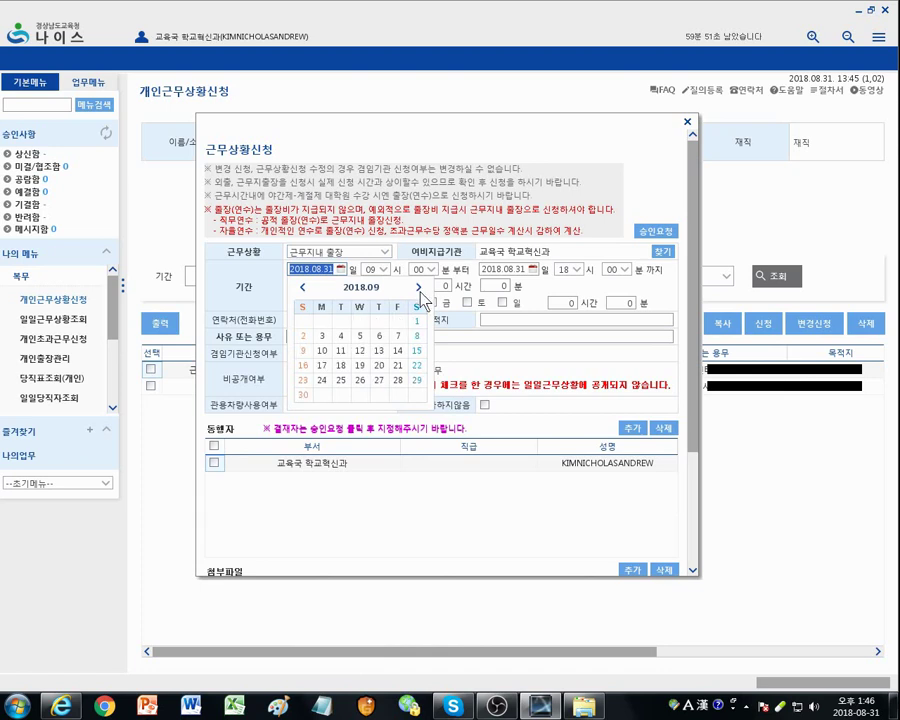
click(379, 337)
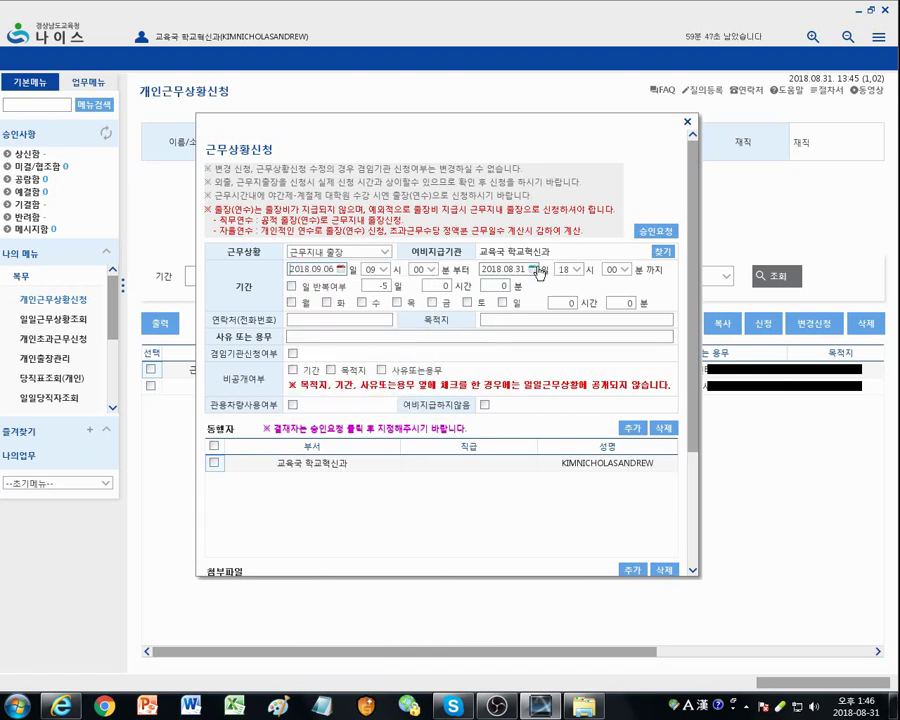
click(535, 270)
click(610, 287)
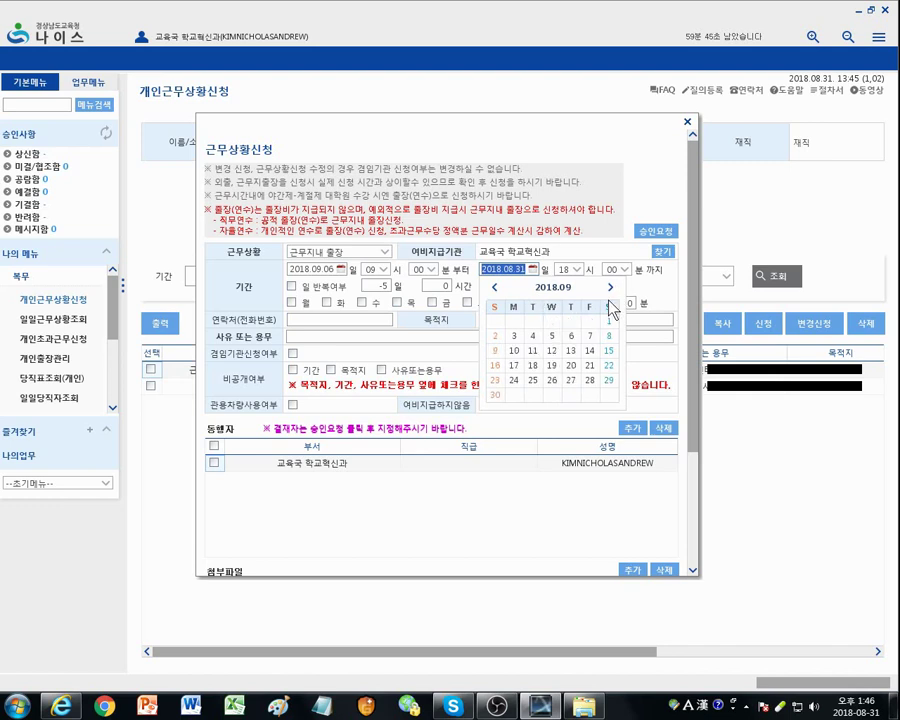
click(575, 337)
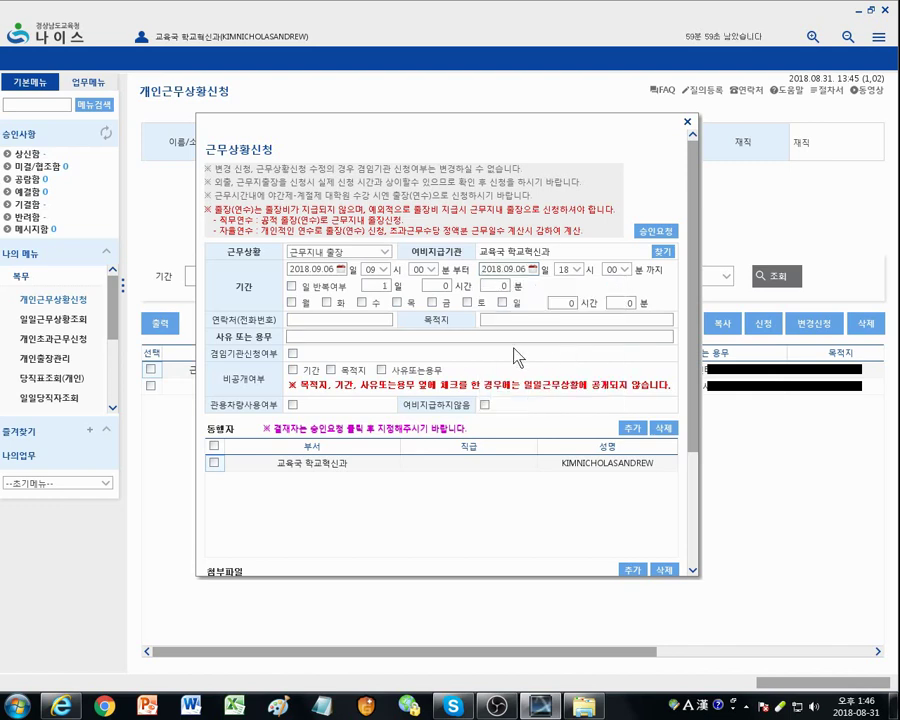
click(383, 271)
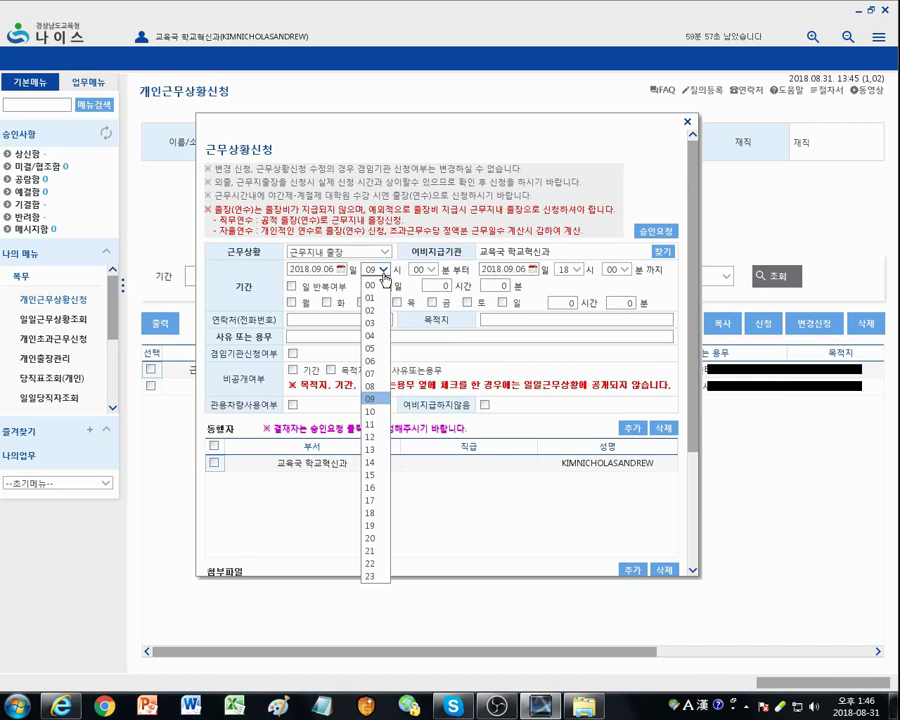
click(383, 485)
click(575, 270)
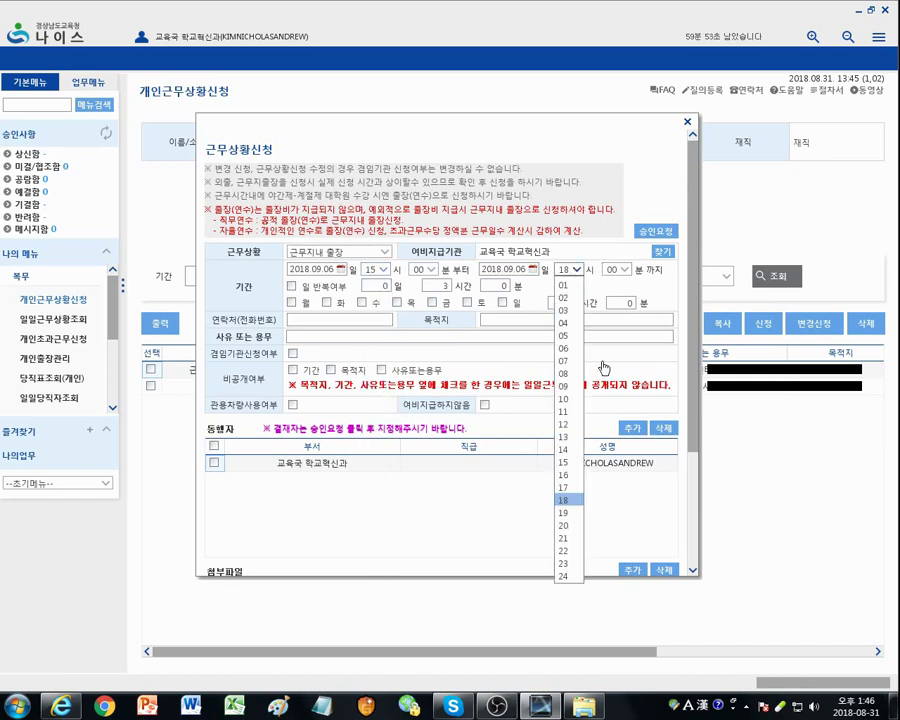
click(566, 487)
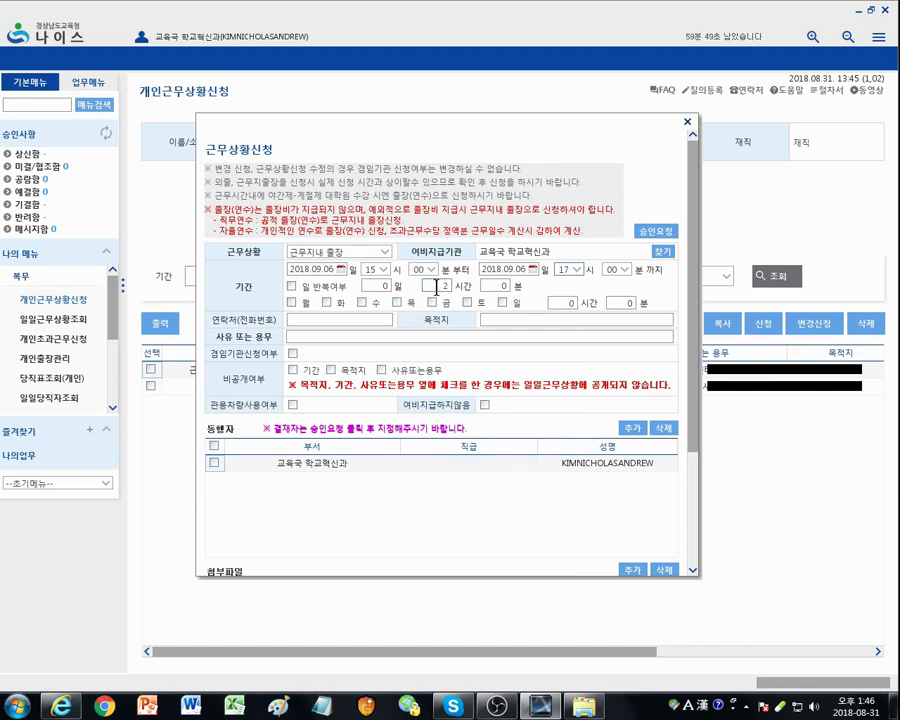
double_click(443, 286)
Step: Enter the contact phone number, destination 'Another 고등학교' and reason 'Open Class'
click(366, 318)
text(010)
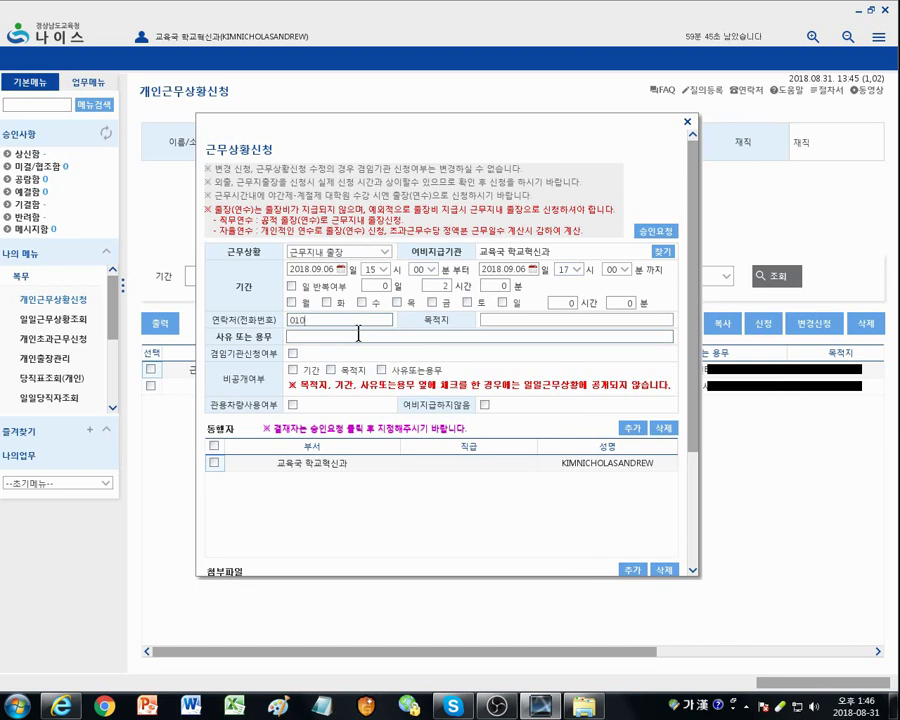
text(-0000-0000)
click(523, 316)
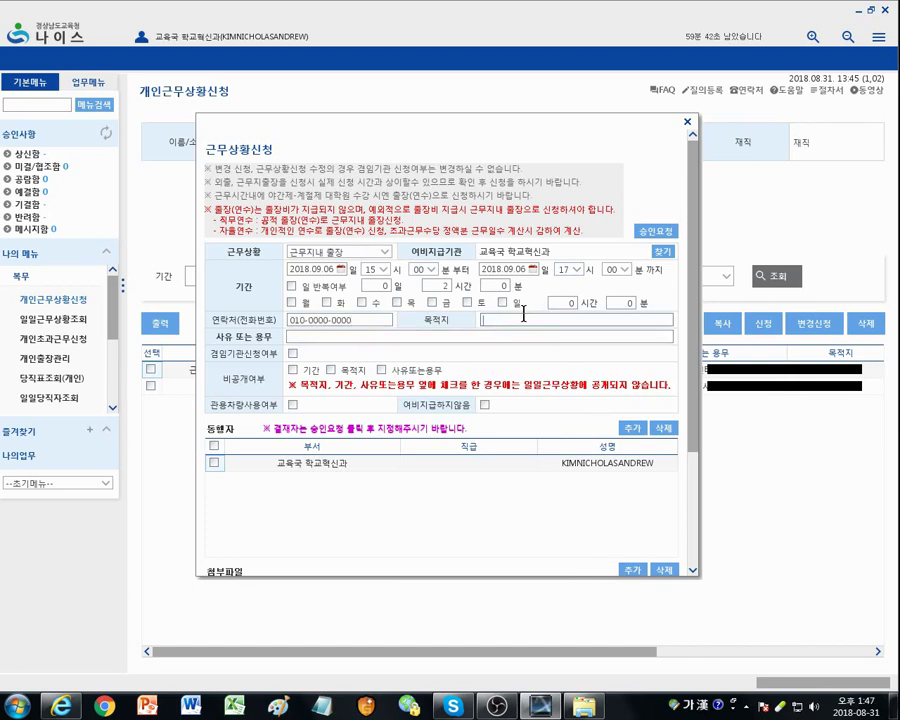
text(Another 고등학교)
click(432, 338)
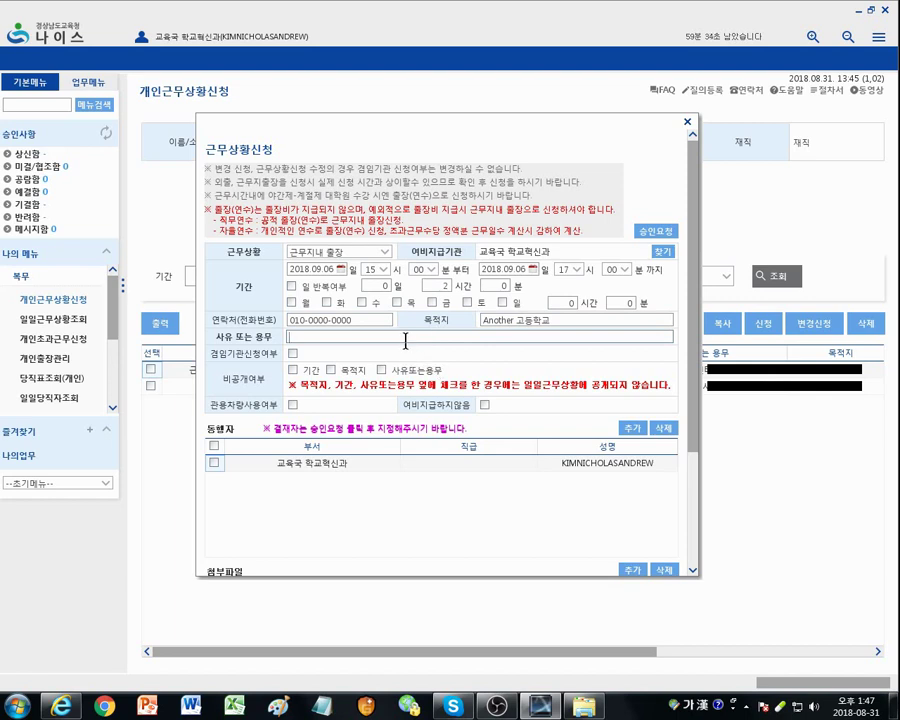
key(Hangul)
text(Open Class)
Step: Request approval for the trip entry and add the first approver by name search
click(658, 233)
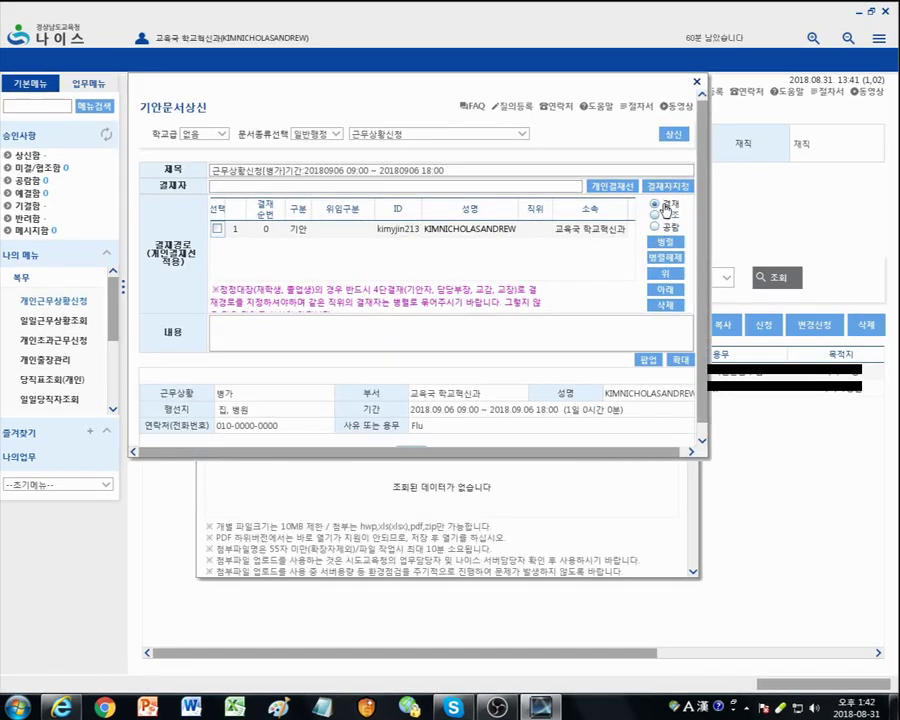
click(667, 186)
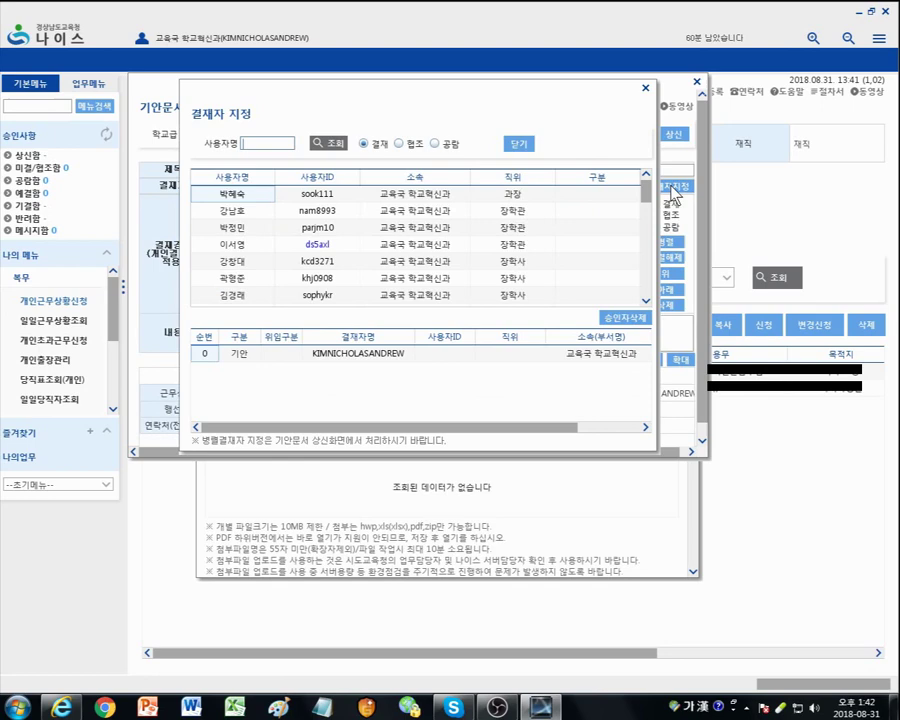
click(268, 145)
text(임)
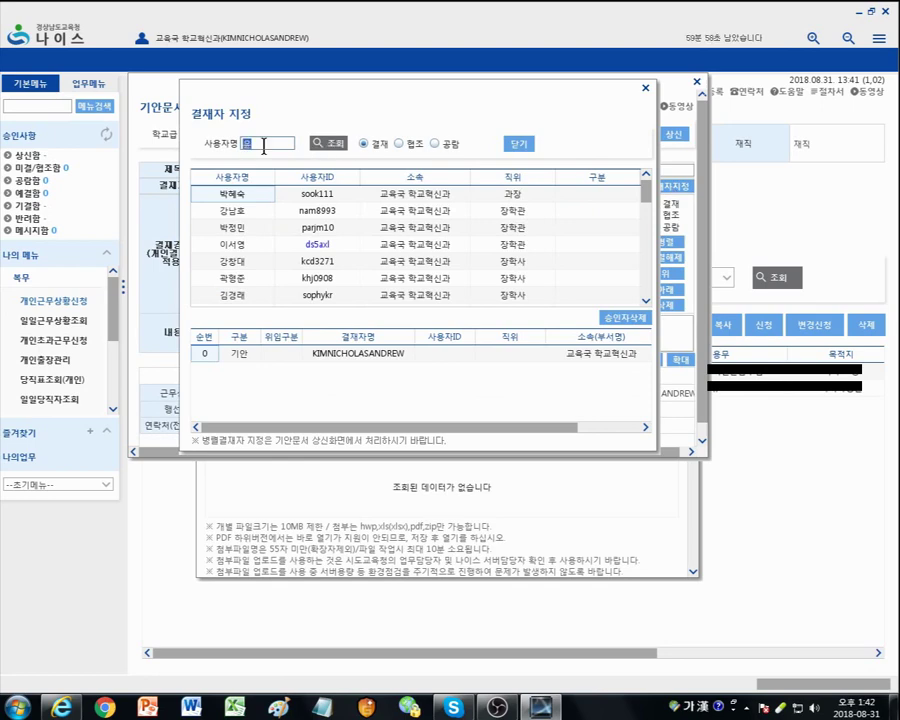
key(Return)
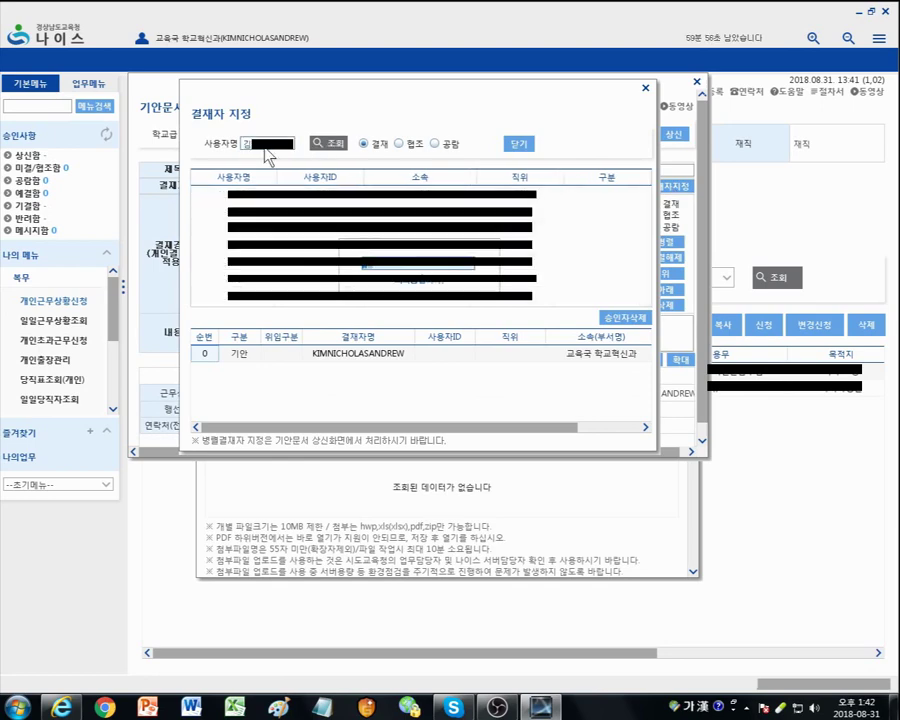
double_click(240, 246)
Step: Search the remaining approvers by name, add the third one, and submit the draft
text(오)
key(Return)
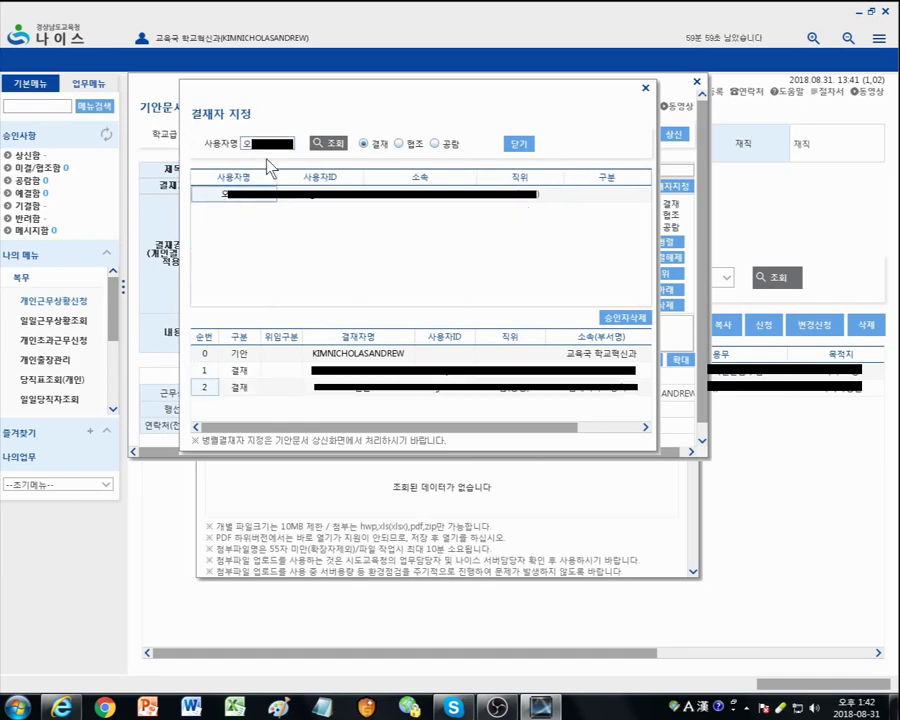
text(정)
key(Return)
double_click(240, 194)
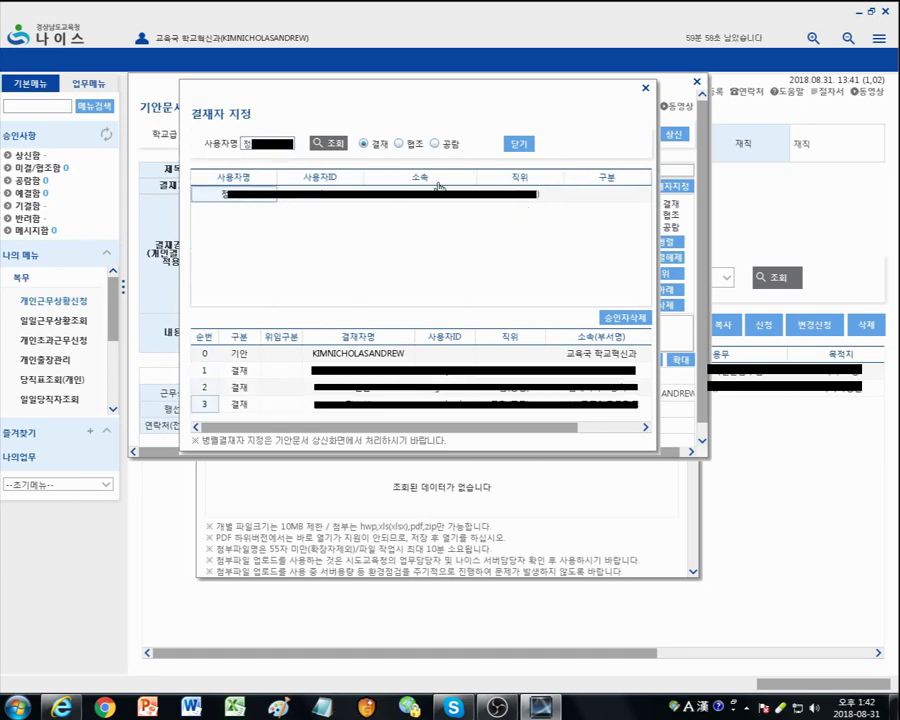
click(518, 143)
click(674, 133)
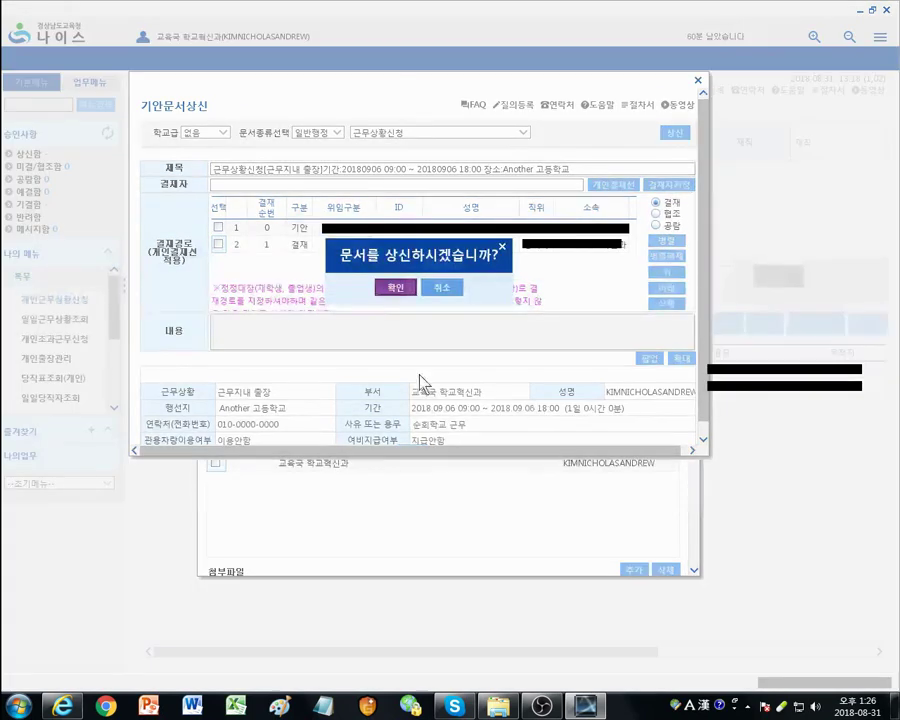
Step: Confirm the submission and acknowledge the 상신되었습니다 message
click(396, 287)
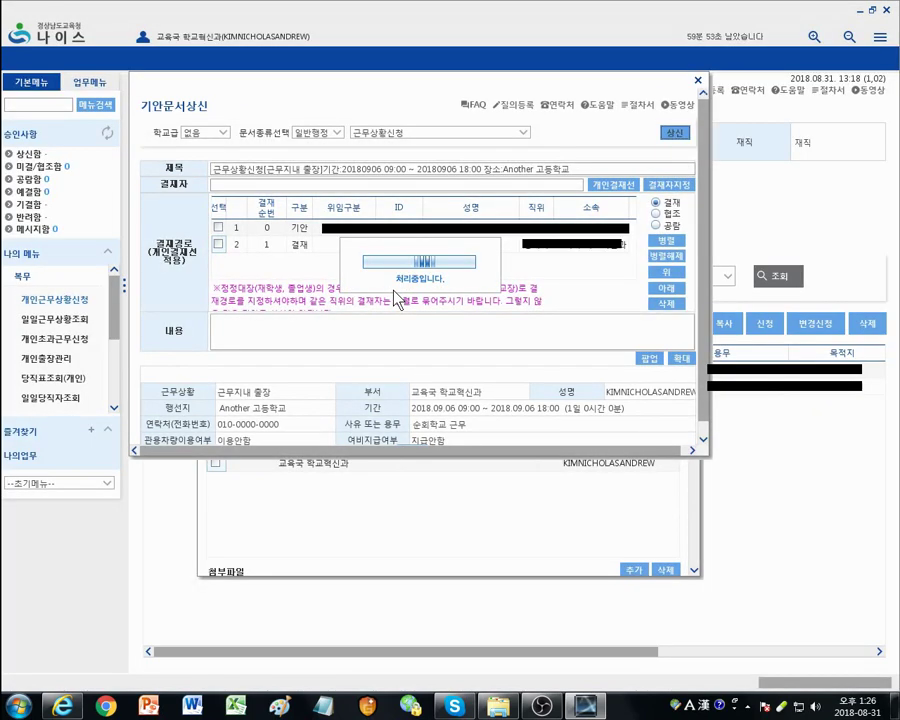
click(418, 290)
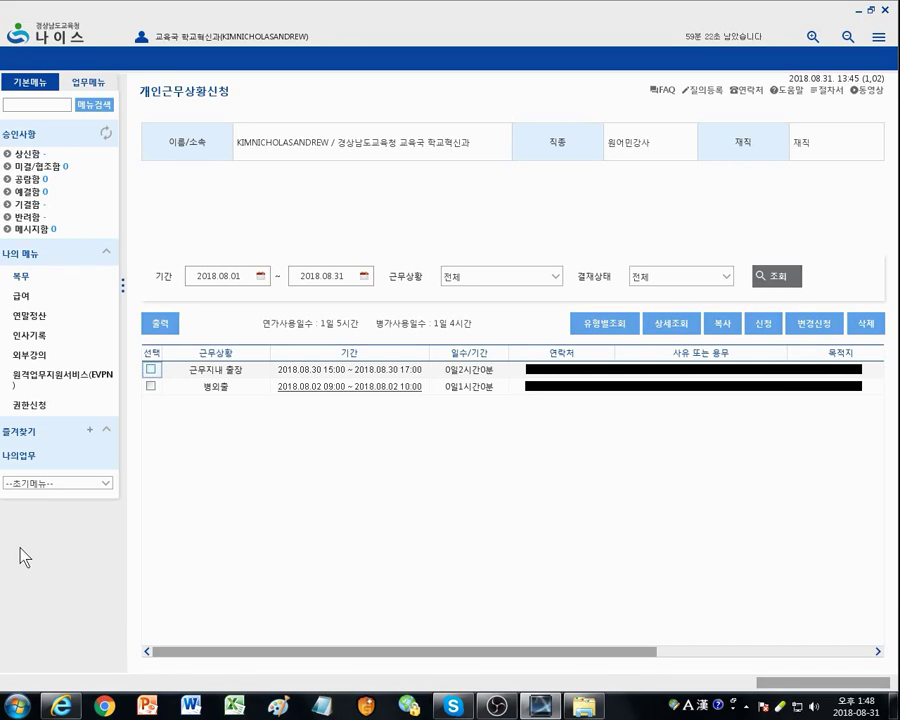
Step: Go to 복무 > 개인출장관리 and start a new 출장신청 form
click(21, 279)
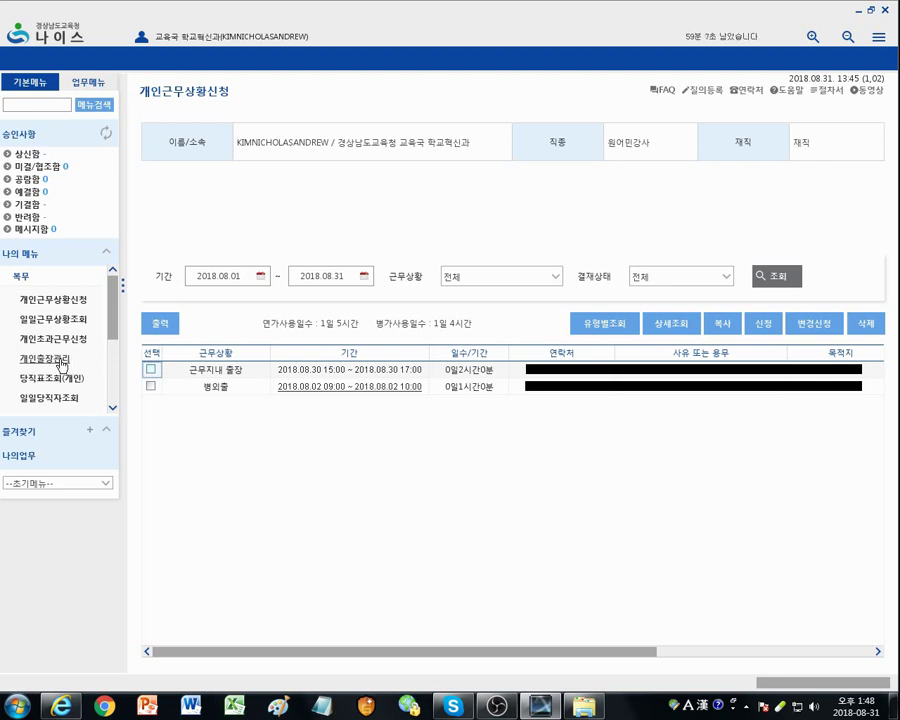
click(62, 362)
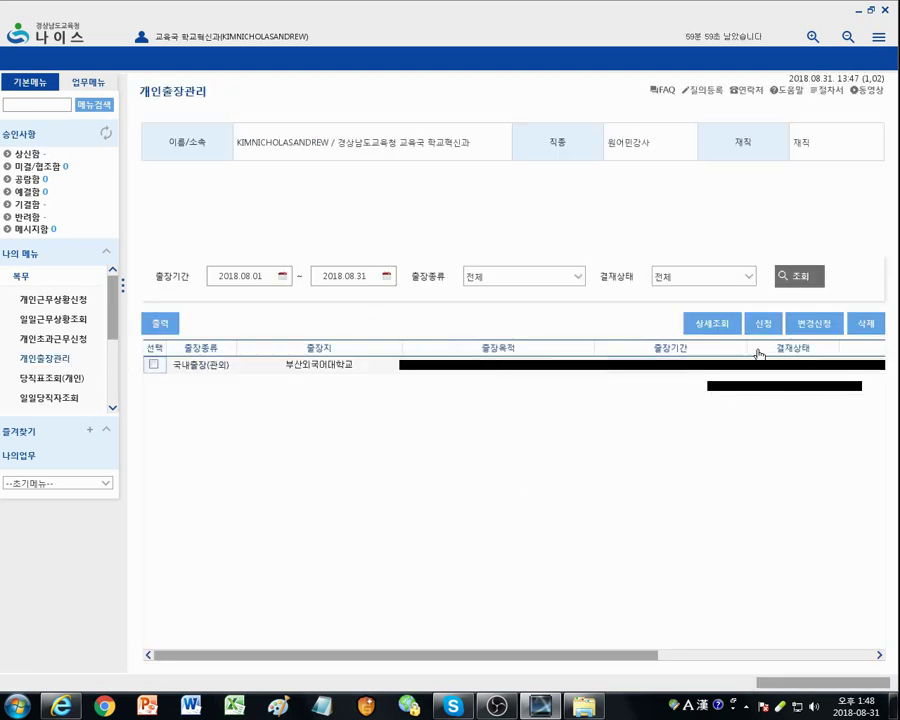
click(763, 323)
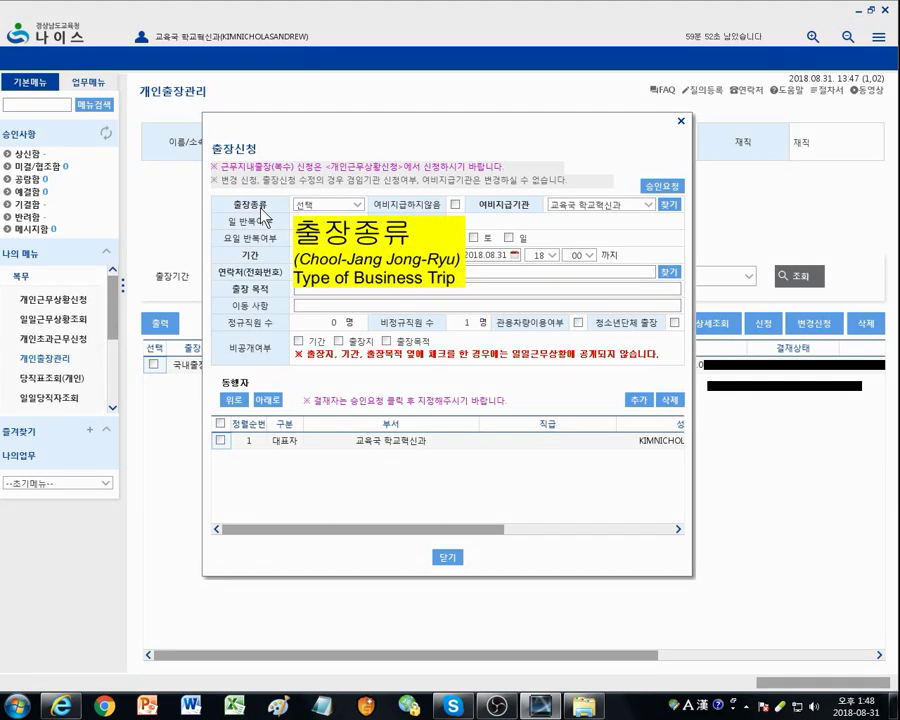
Step: Choose 국내출장(관외) as the trip type
click(357, 206)
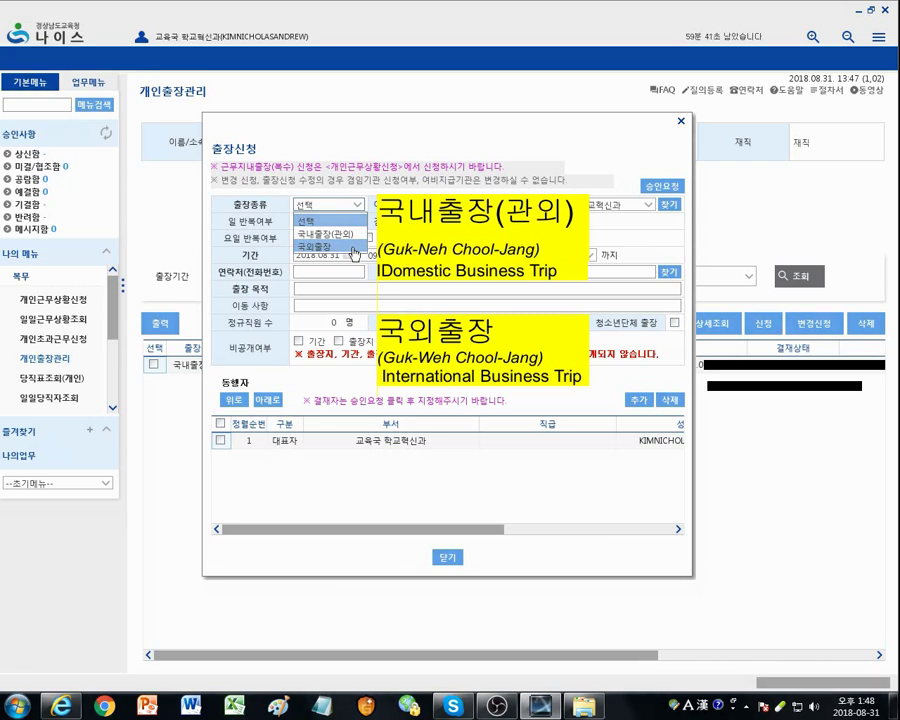
click(351, 235)
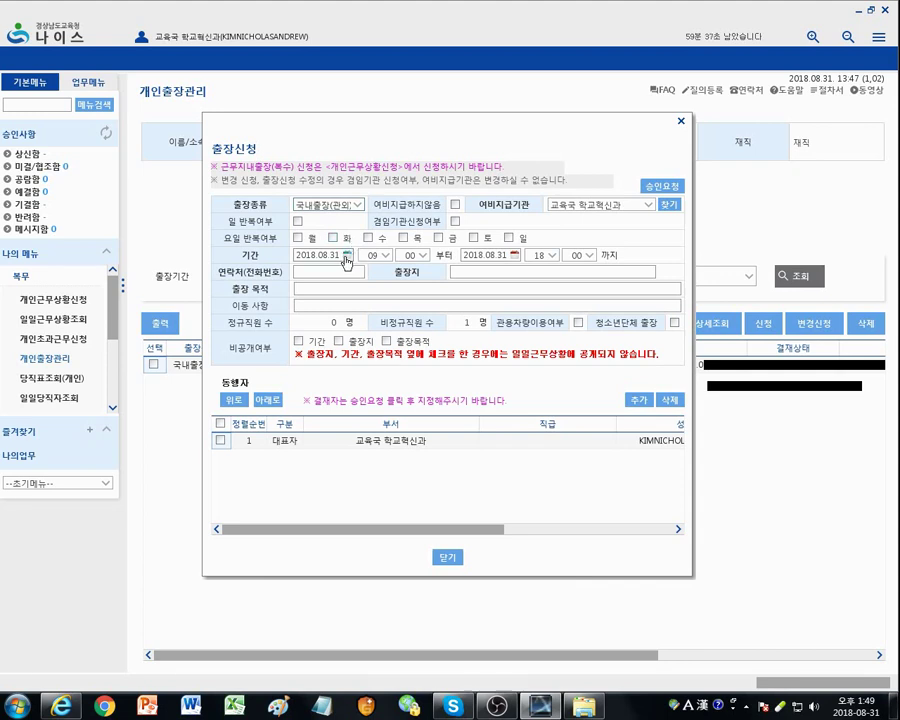
Step: Set the trip period from 2018.09.06 to 2018.09.07
click(346, 255)
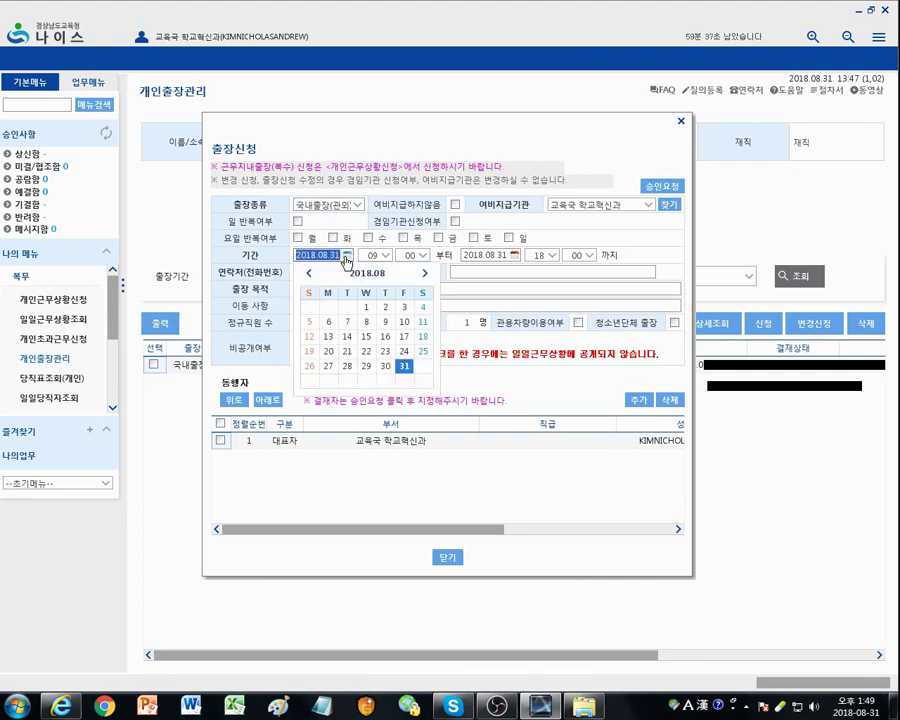
click(425, 274)
click(384, 322)
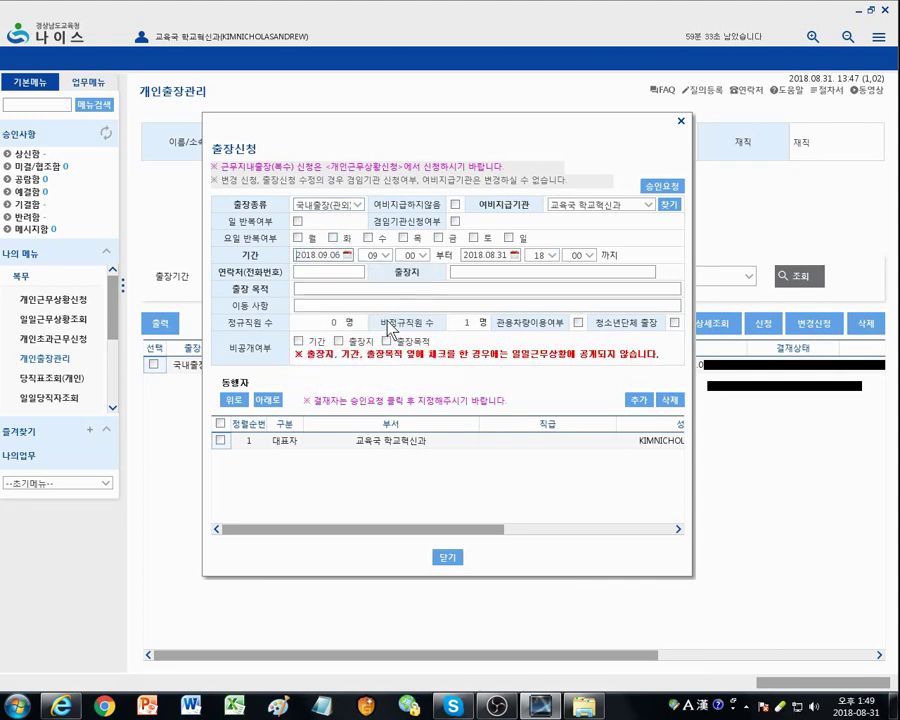
click(513, 256)
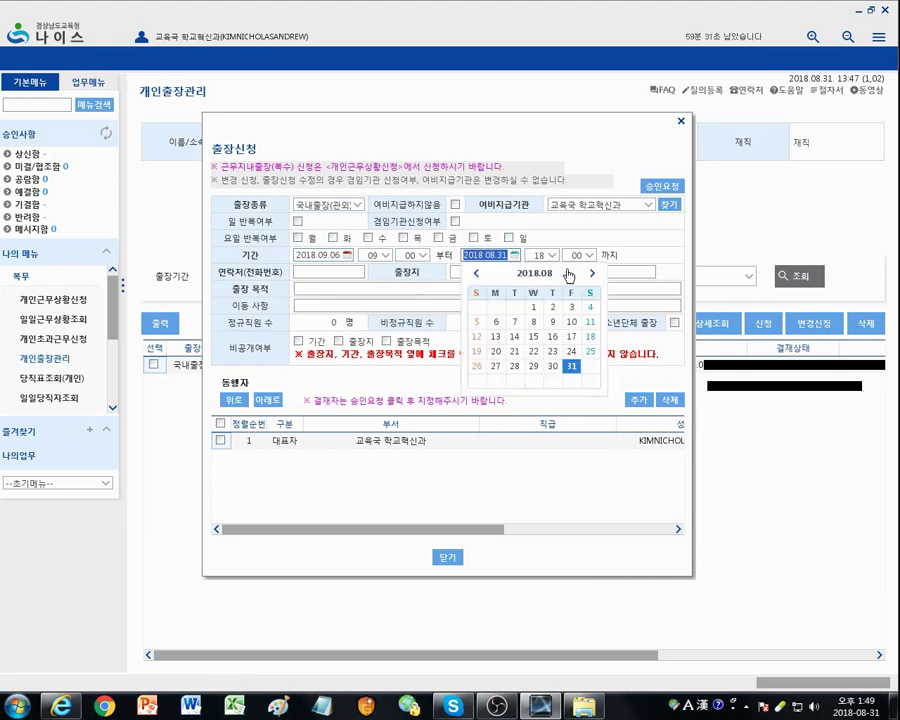
click(591, 272)
click(574, 322)
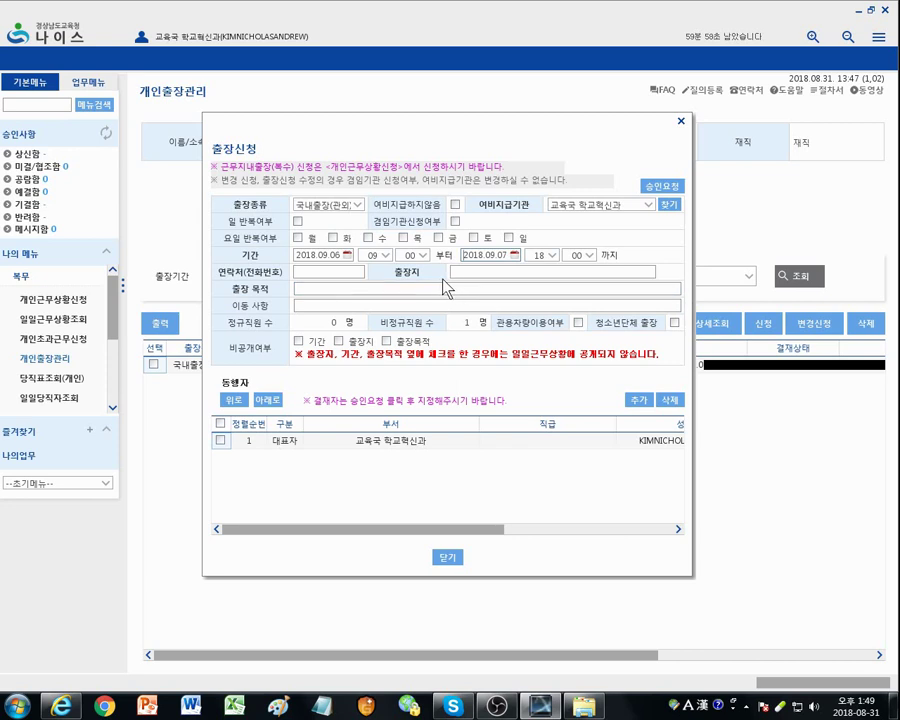
Step: Enter the contact number, destination 'Gyeongsangnam-do Teacher Training Center' and purpose 'GOE workshop'
click(321, 274)
text(010-0000-0000)
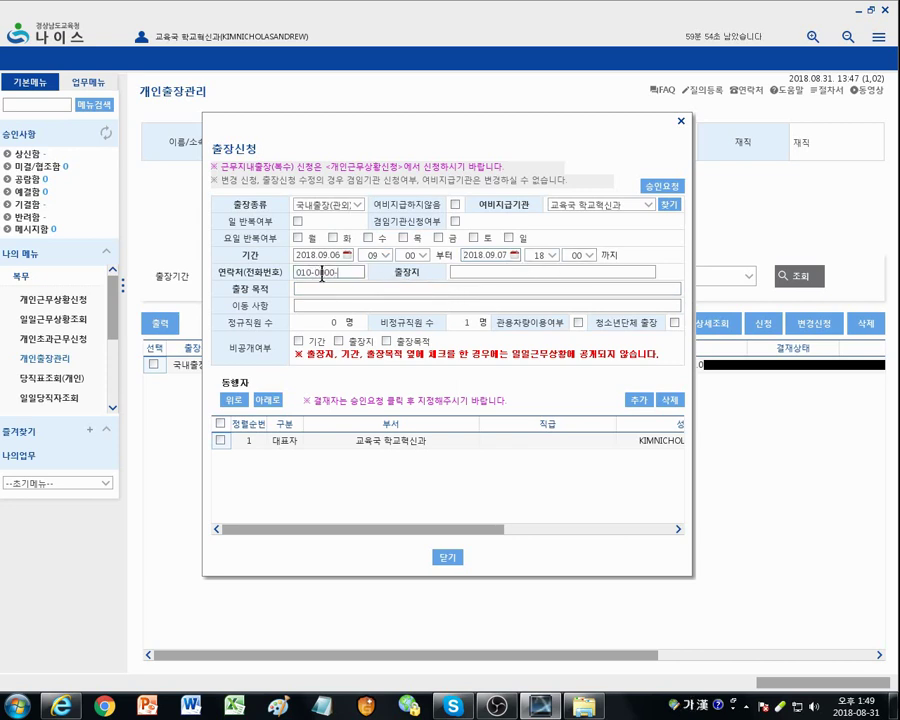
click(470, 273)
text(GOE)
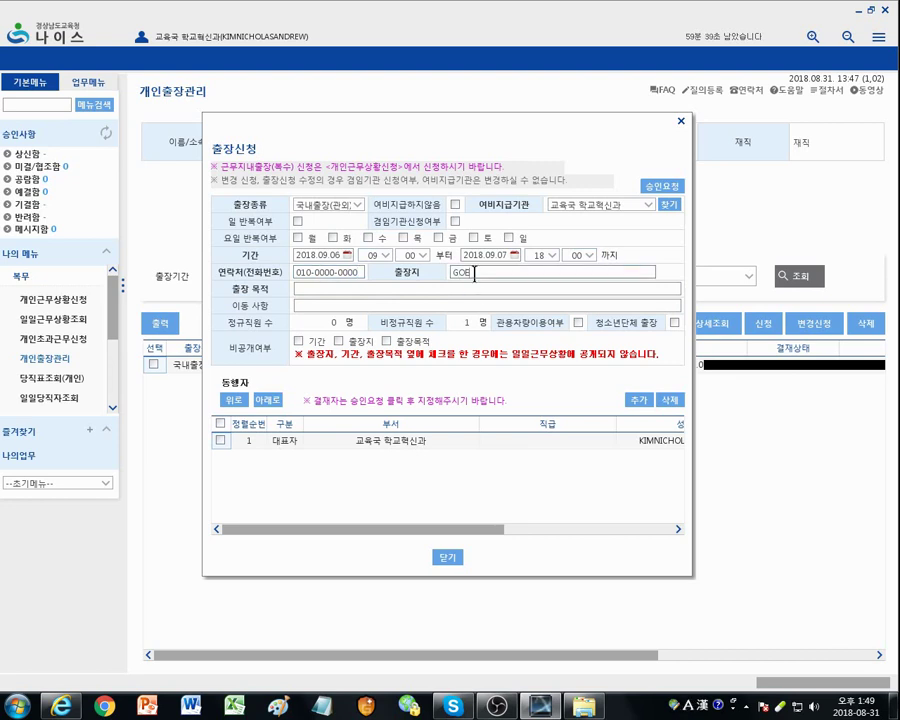
key(BackSpace)
key(BackSpace)
text(yeongsangnam-do Teacher Train)
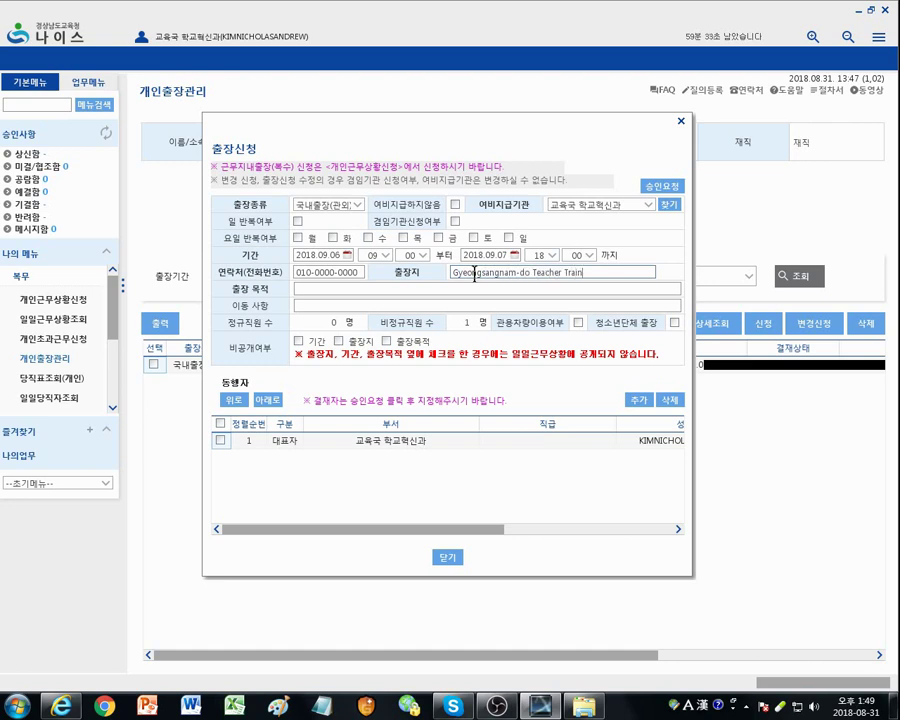
text(ing Center)
click(337, 288)
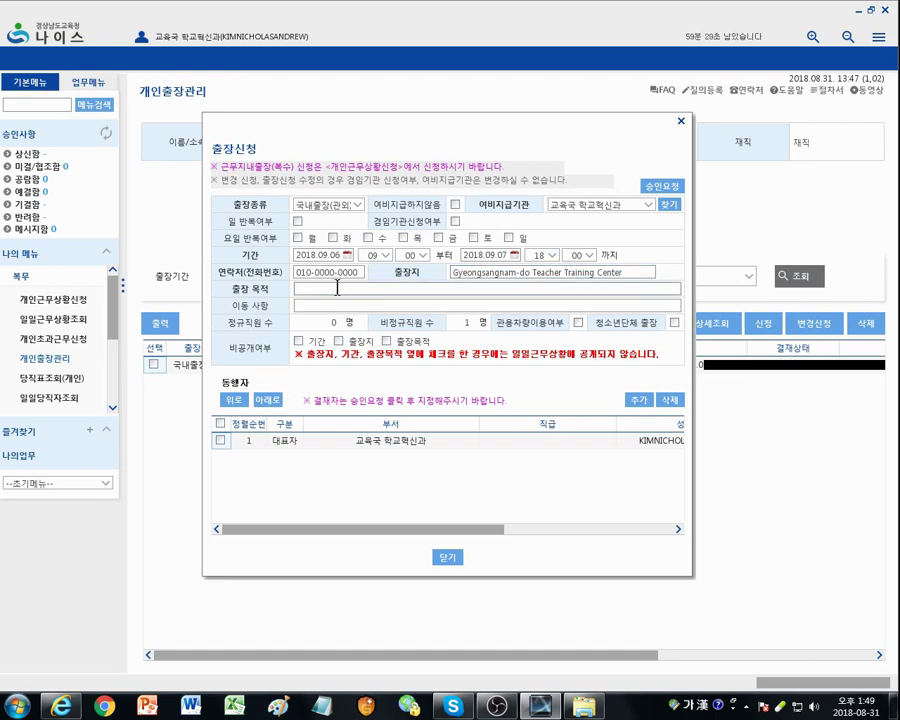
text(재개)
key(BackSpace)
key(BackSpace)
key(Hangul)
text(GOE workshop)
Step: Request approval for the trip and search three approvers by name in 결재자지정
click(662, 187)
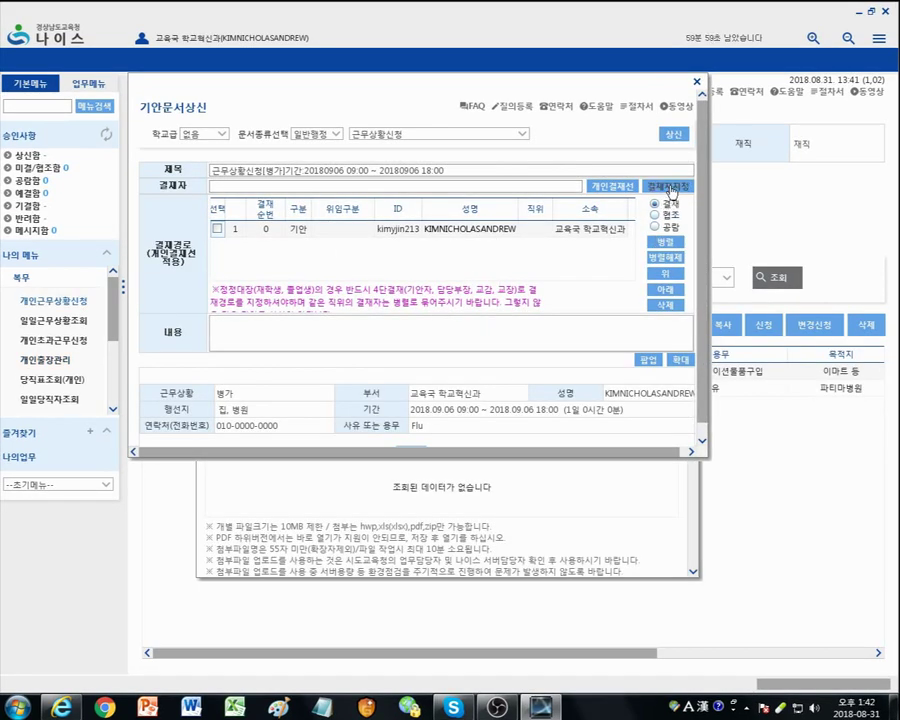
click(667, 186)
click(268, 145)
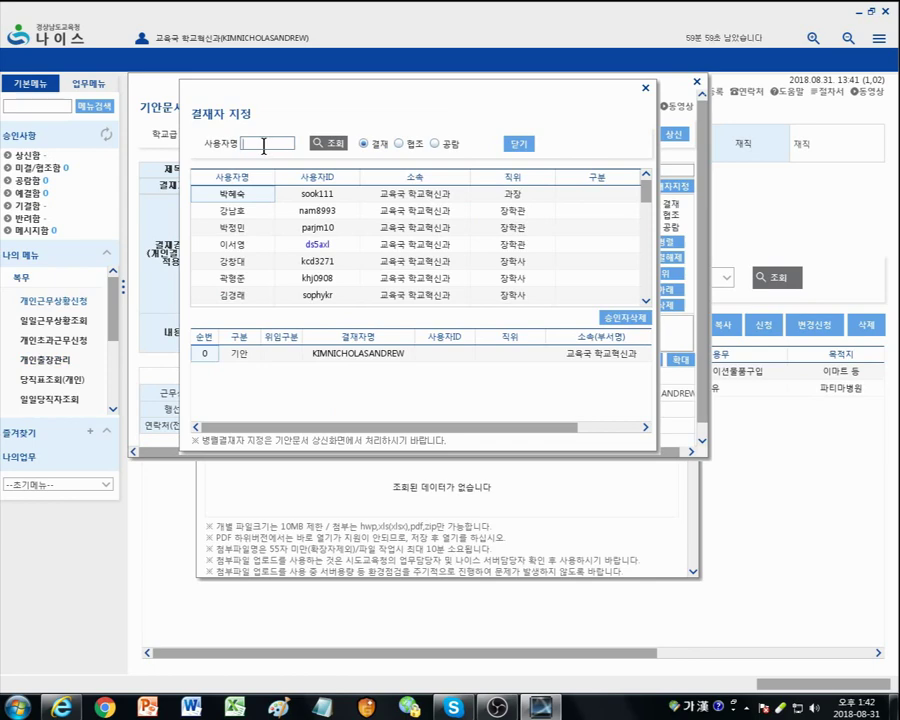
key(Return)
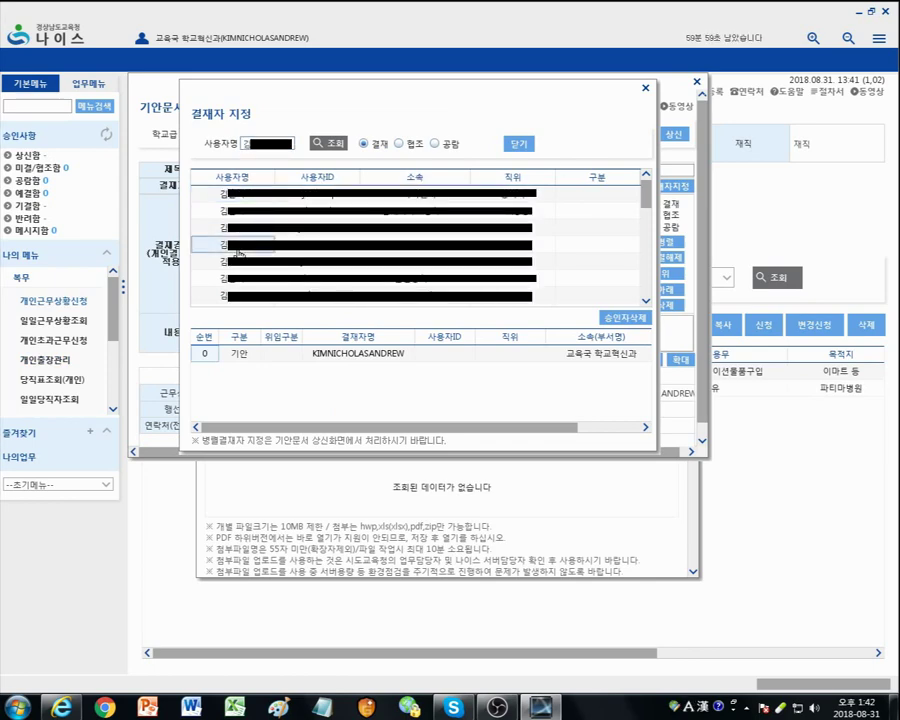
text(오)
key(Return)
text(정)
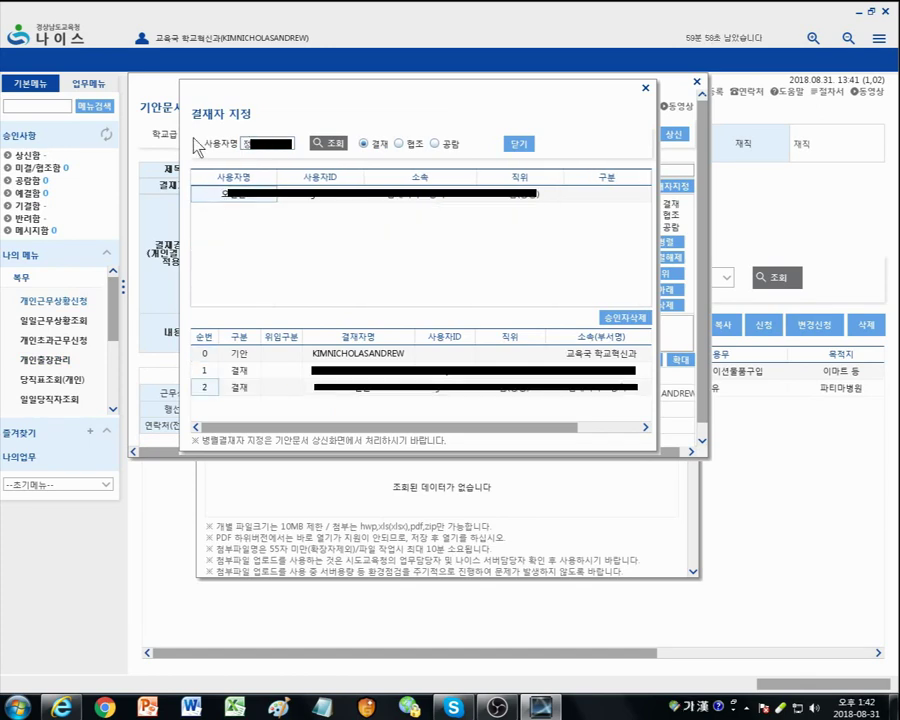
key(Return)
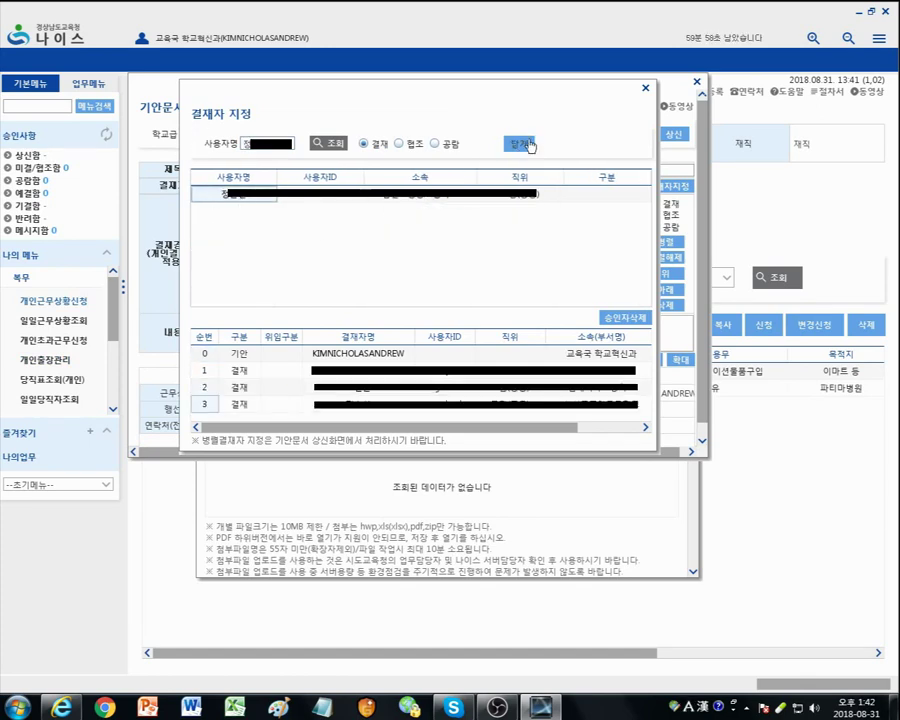
click(518, 143)
Step: Submit the trip draft and confirm both submission messages
click(674, 134)
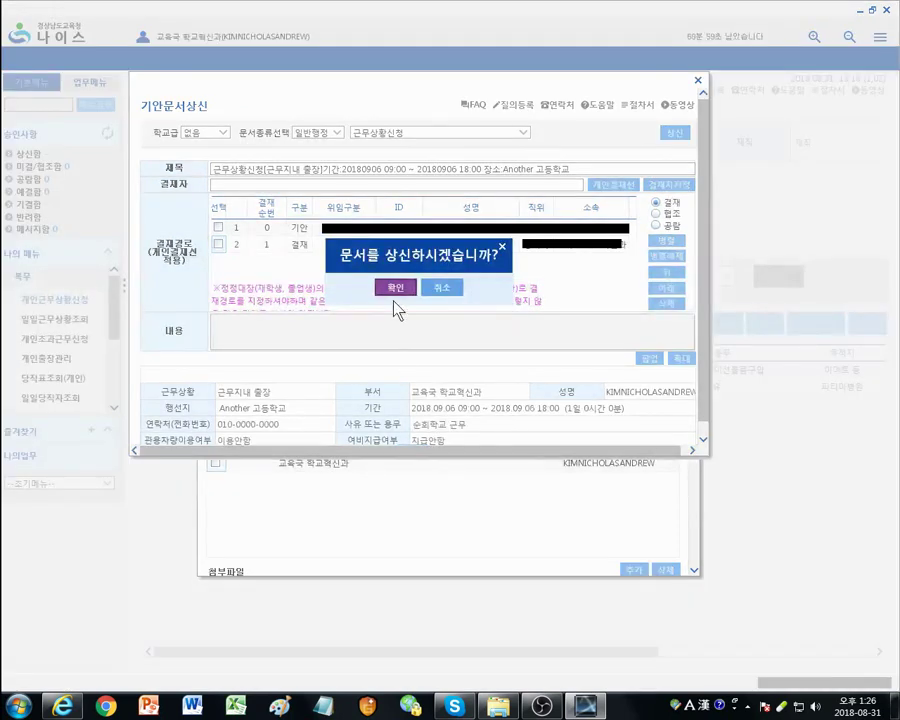
click(395, 289)
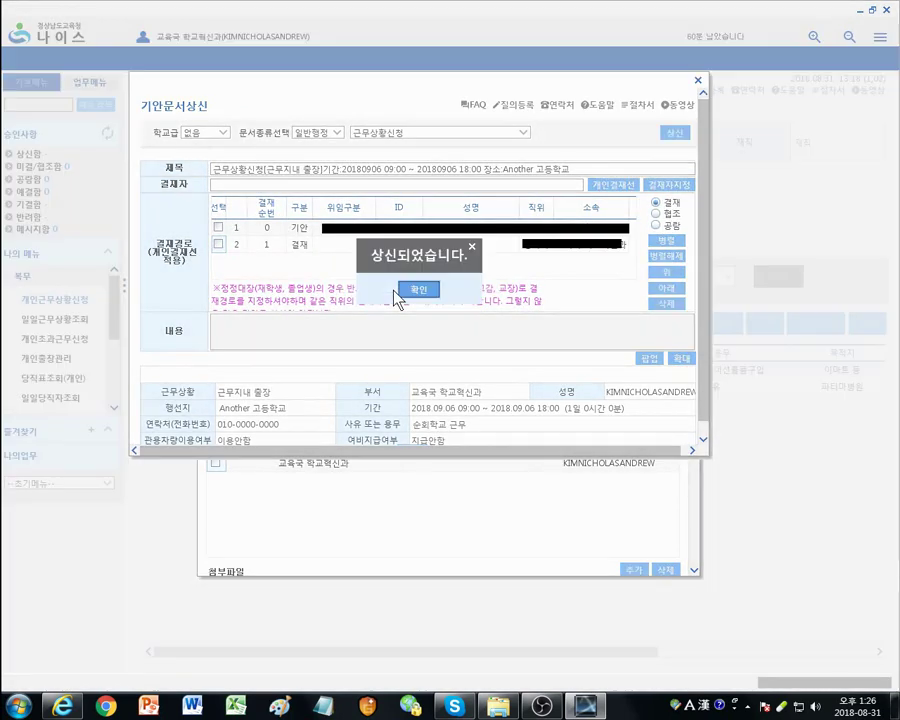
click(404, 292)
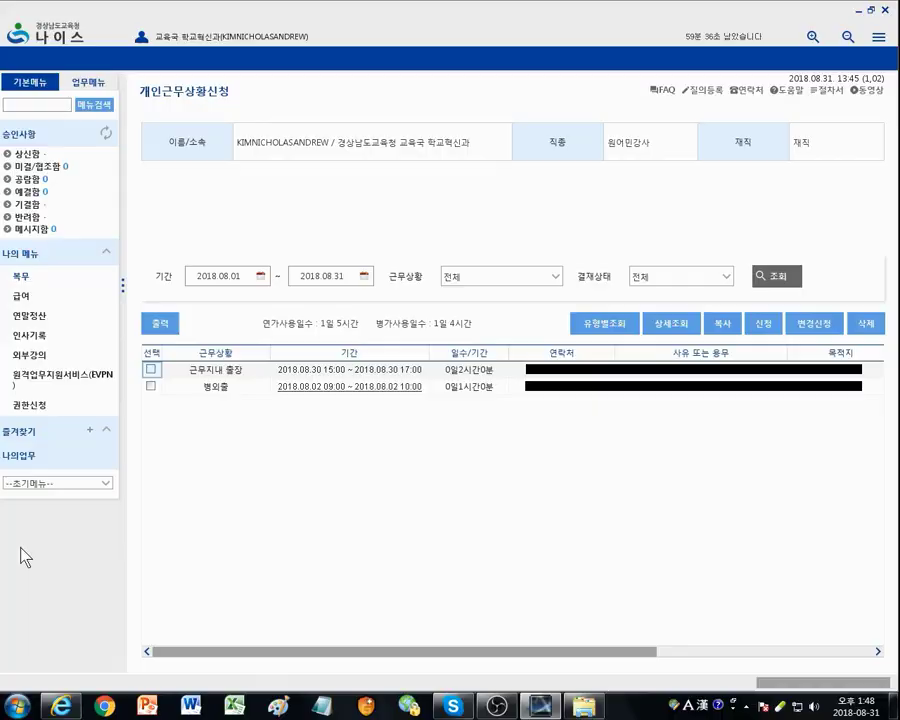